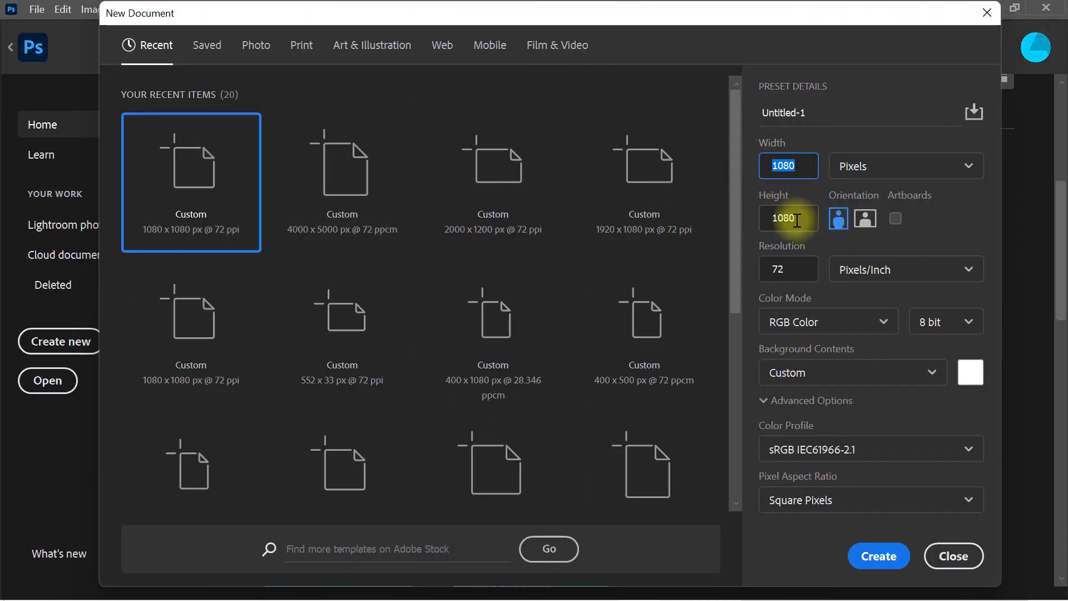
# Set height to 1080 px, keep RGB Color and Pixels/Inch, and create the square document
pyautogui.click(796, 220)
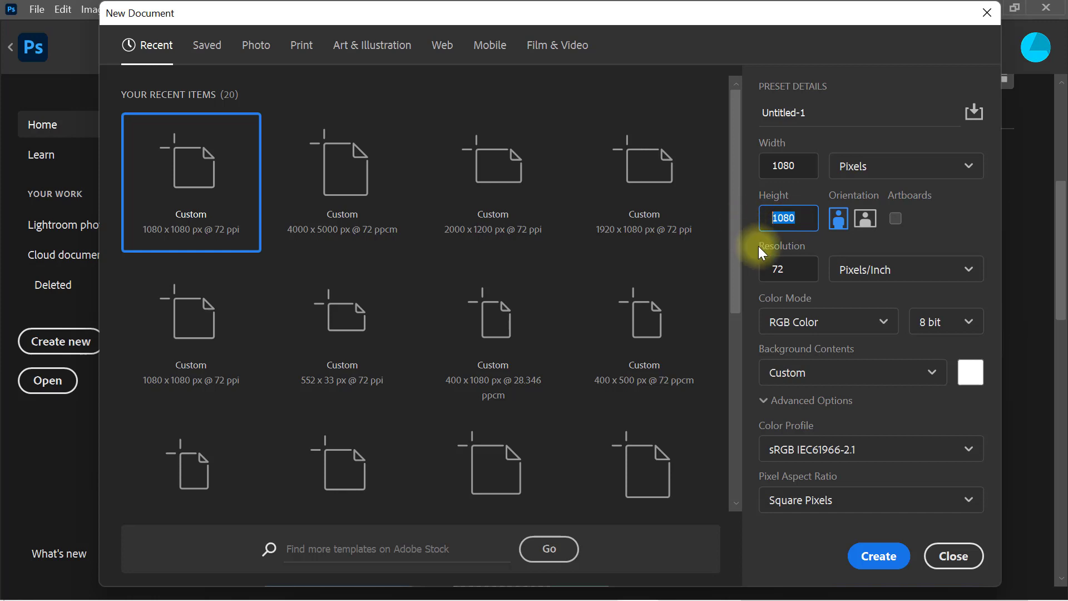
pyautogui.click(835, 329)
pyautogui.click(829, 417)
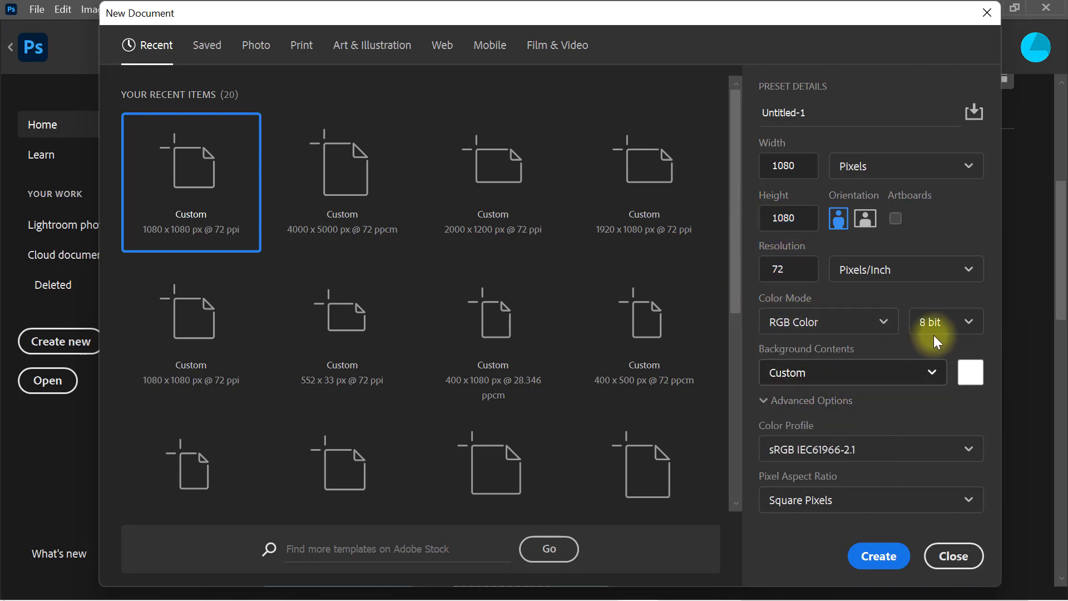
pyautogui.click(932, 277)
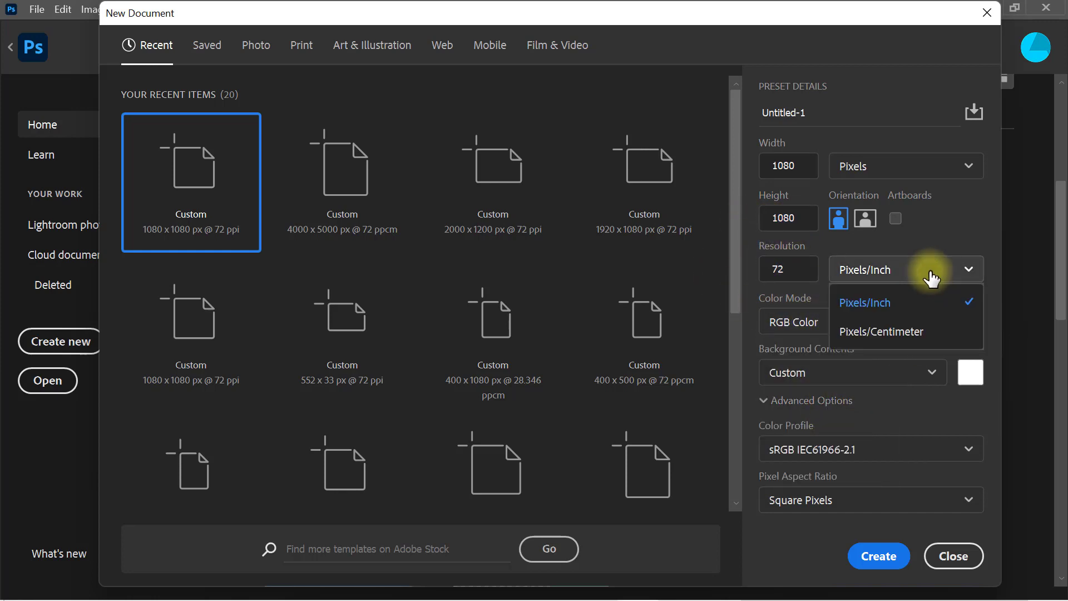
pyautogui.click(926, 313)
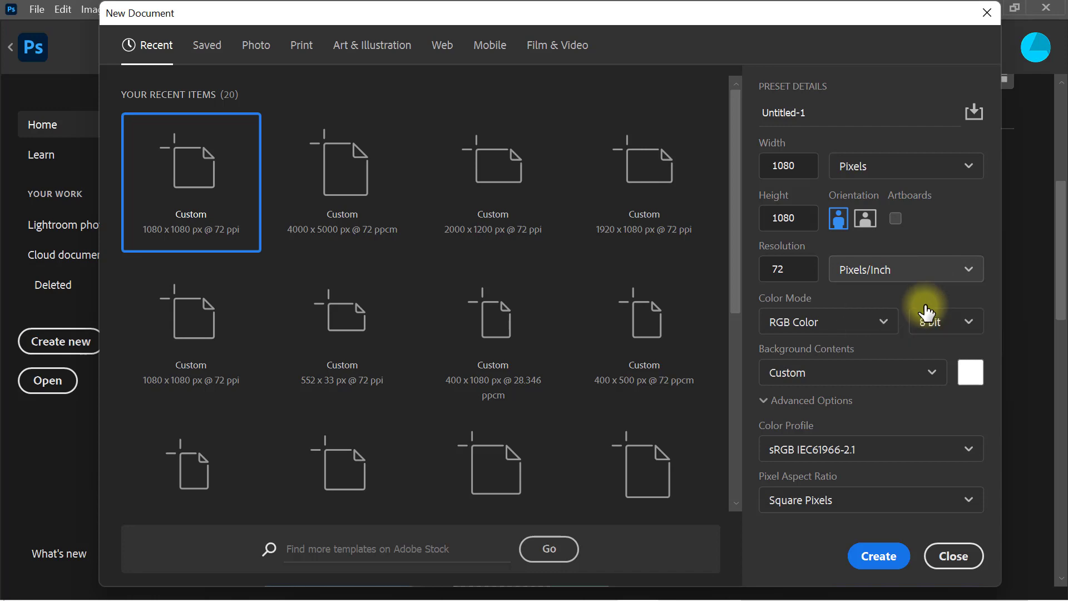
pyautogui.click(876, 558)
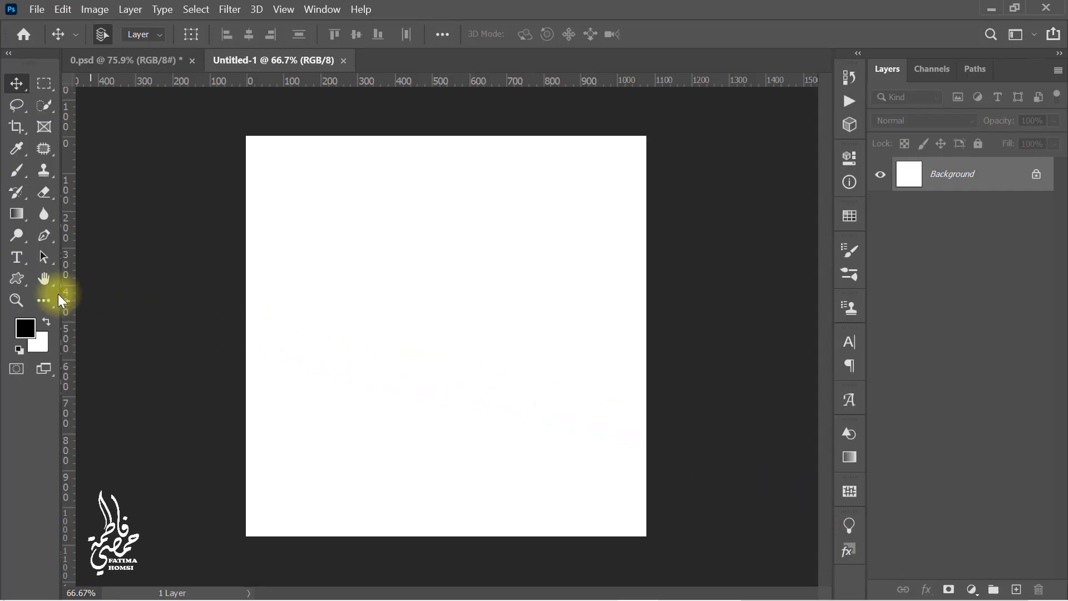
# Draw a small helper square at the top-left corner and make guides from its edges
pyautogui.click(22, 280)
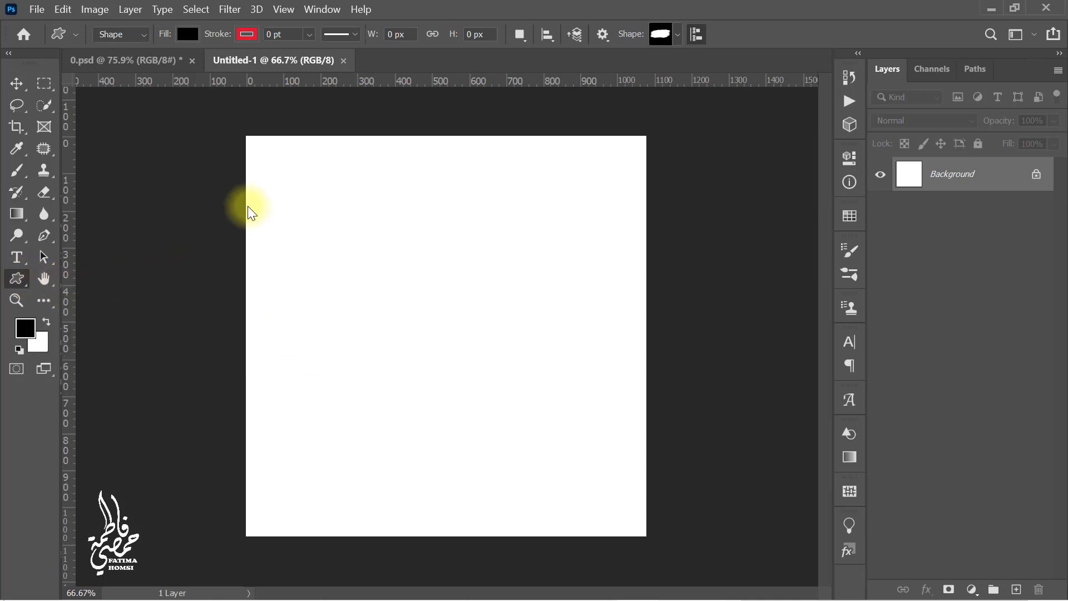
pyautogui.hotkey('shift', 'u')
pyautogui.moveTo(252, 139); pyautogui.dragTo(273, 160)
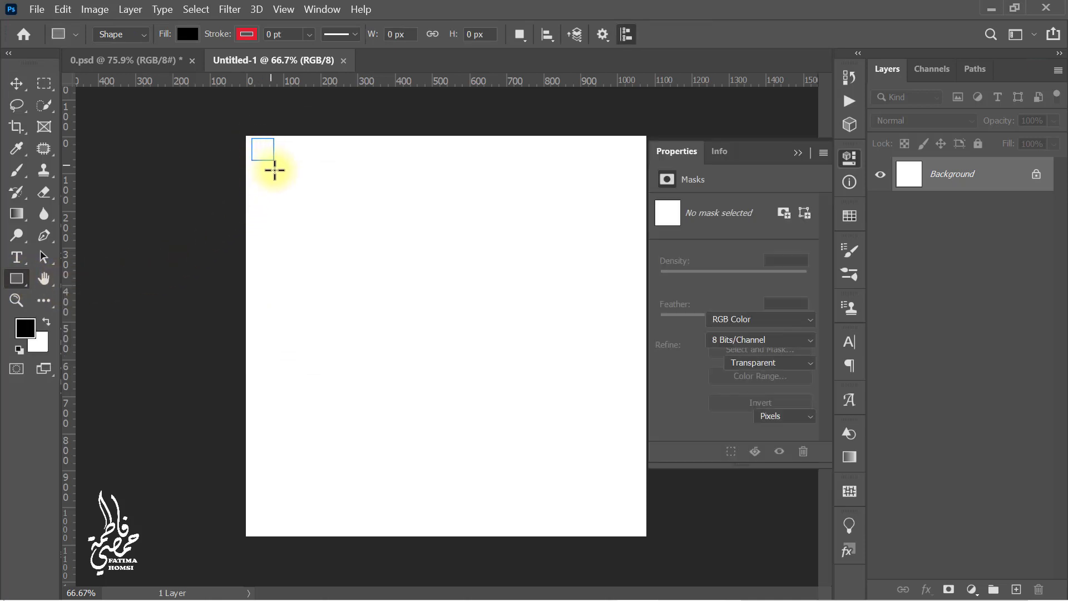
pyautogui.click(798, 155)
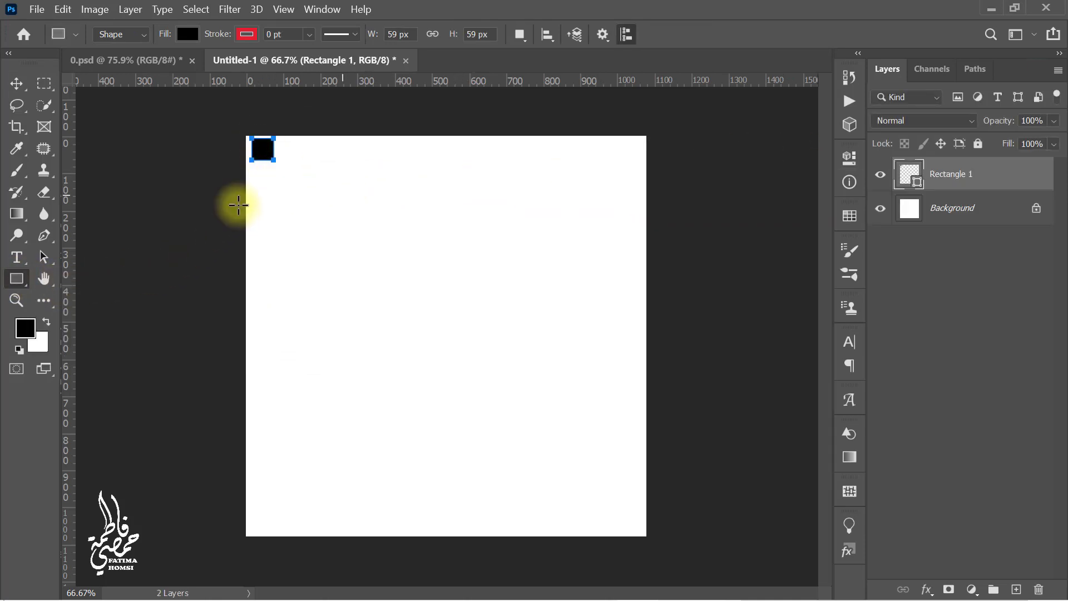
pyautogui.click(47, 258)
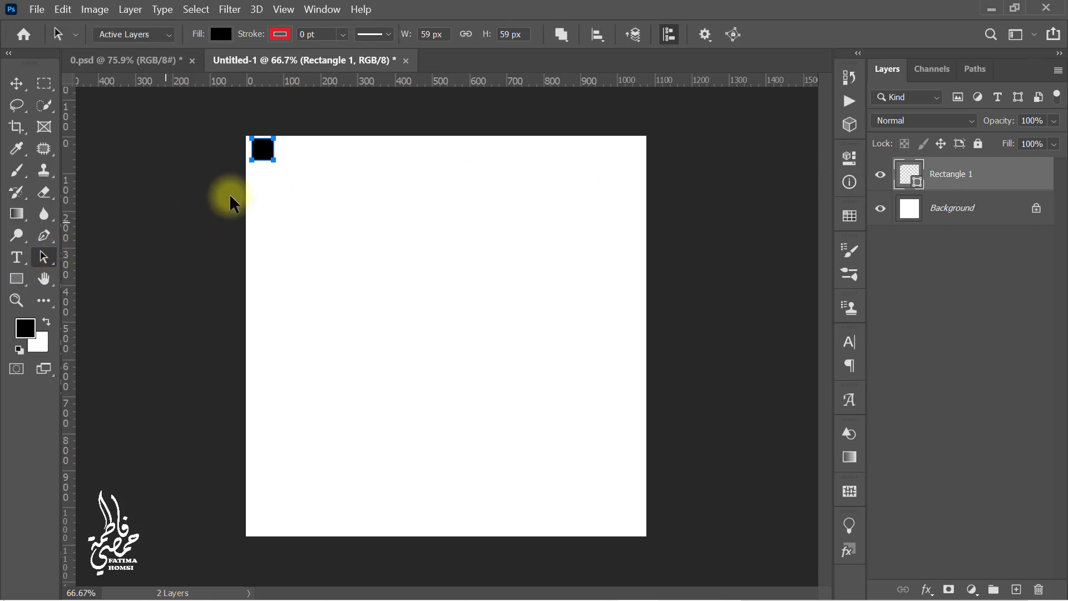
pyautogui.rightClick(263, 150)
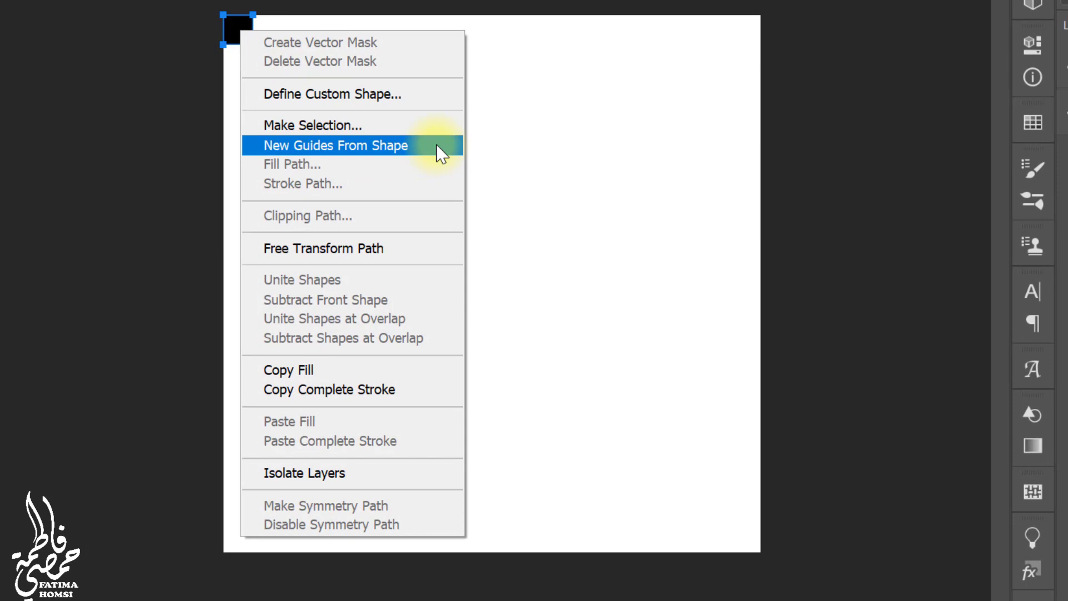
pyautogui.click(436, 145)
# Add guides from the square at the bottom-left and bottom-right corners, then delete it
pyautogui.moveTo(241, 19); pyautogui.dragTo(240, 543)
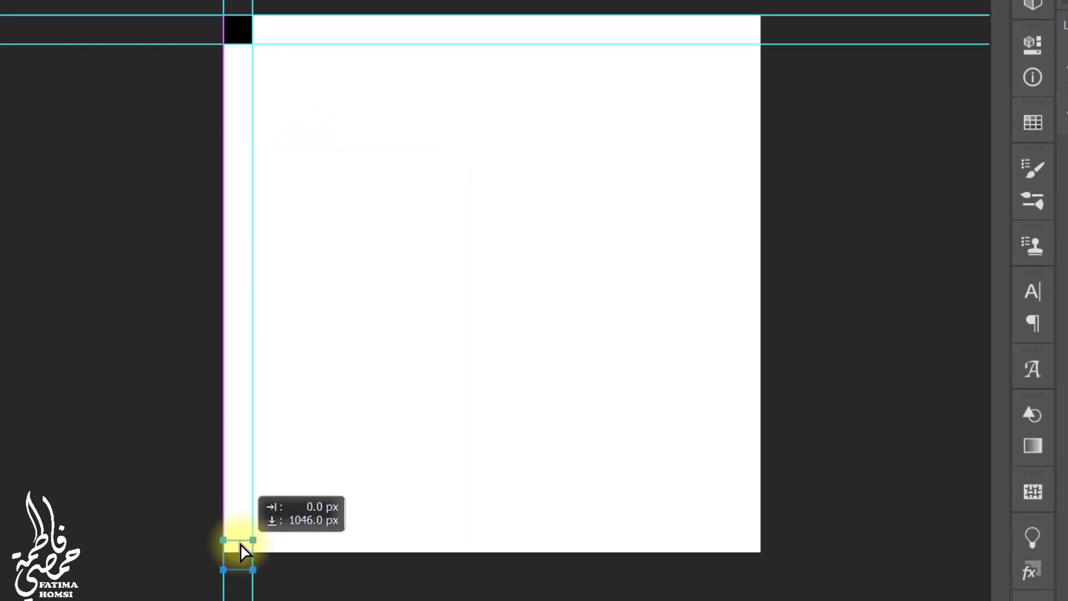
pyautogui.rightClick(240, 543)
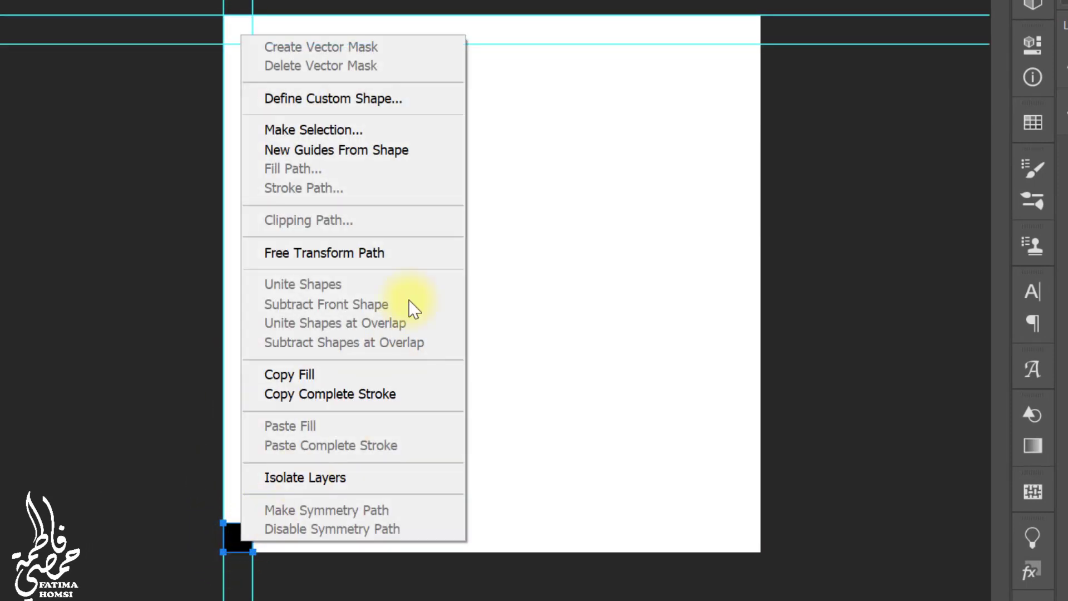
pyautogui.click(441, 156)
pyautogui.moveTo(235, 535); pyautogui.dragTo(738, 539)
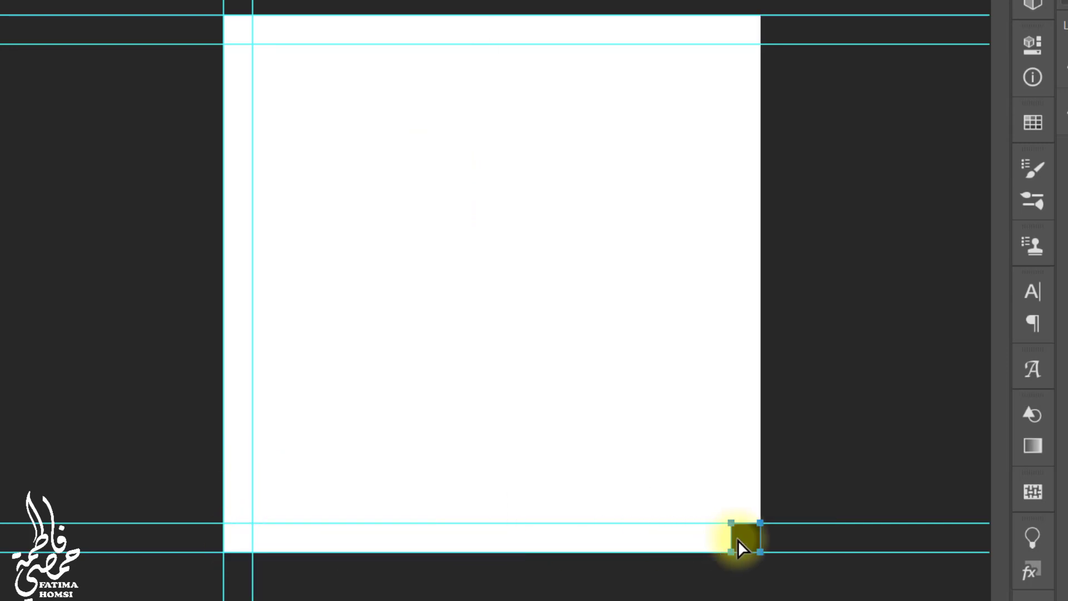
pyautogui.rightClick(738, 538)
pyautogui.click(925, 149)
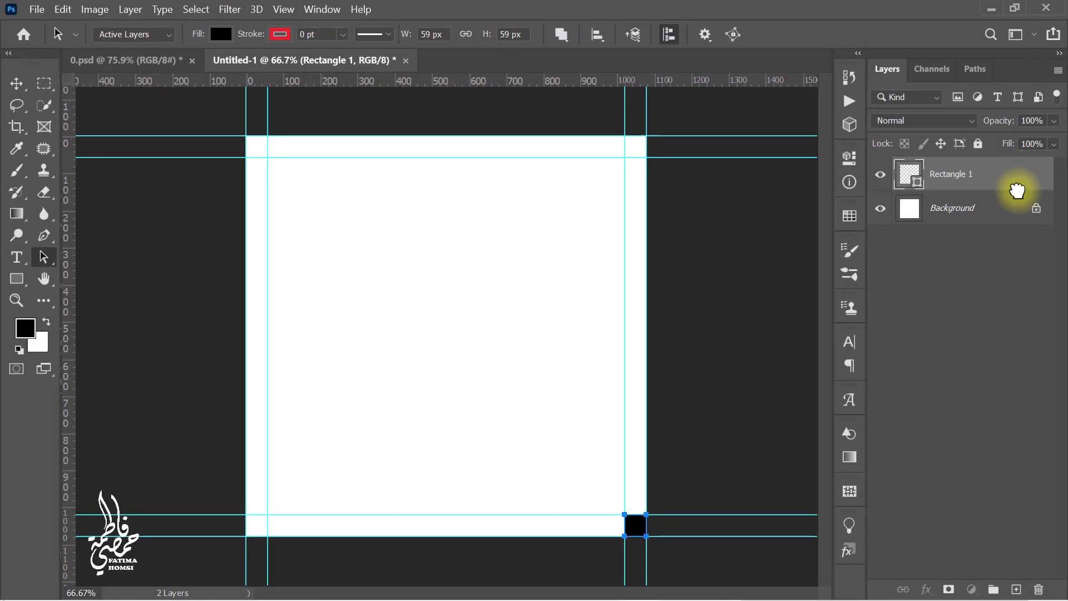
pyautogui.moveTo(1038, 185)
pyautogui.mouseDown()
pyautogui.moveTo(1056, 590)
pyautogui.moveTo(1038, 589)
pyautogui.mouseUp()
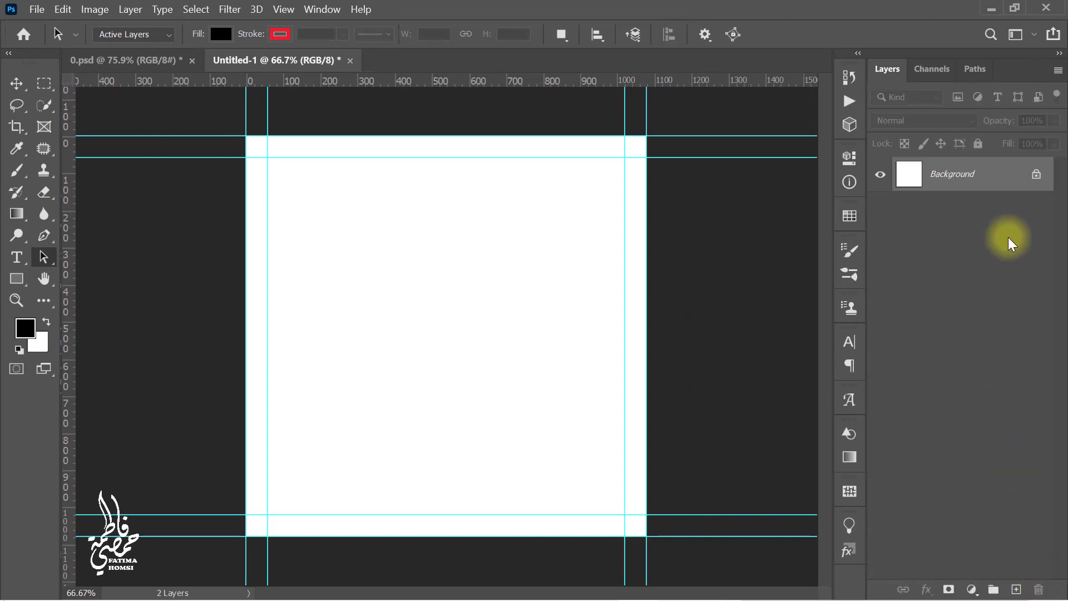
# Unlock the Background layer and give it a #6dc8e4 Color Overlay layer style
pyautogui.click(1036, 175)
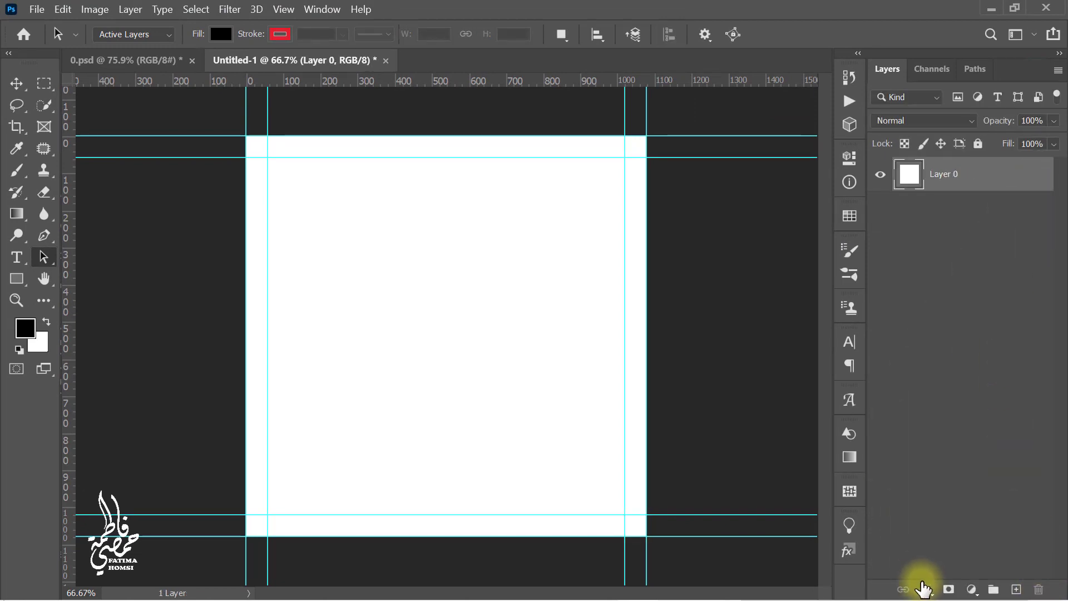
pyautogui.click(926, 588)
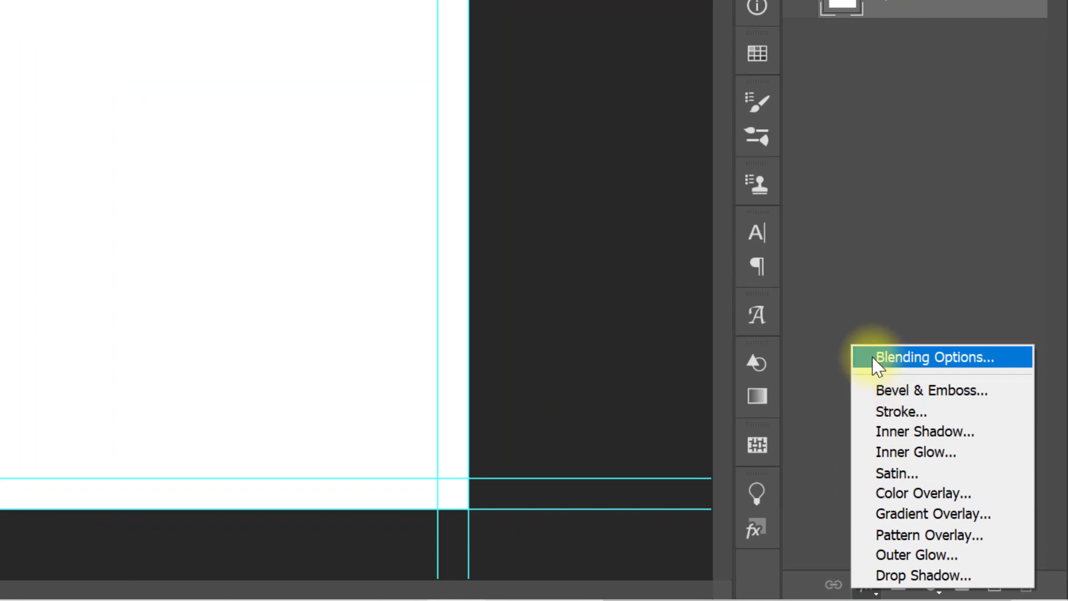
pyautogui.click(875, 362)
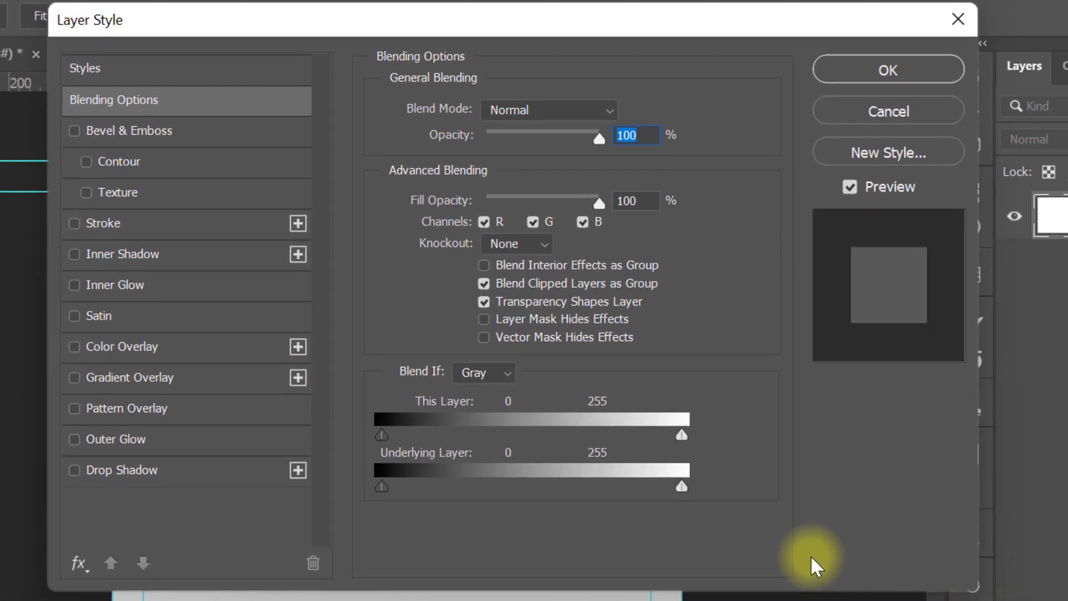
pyautogui.click(210, 356)
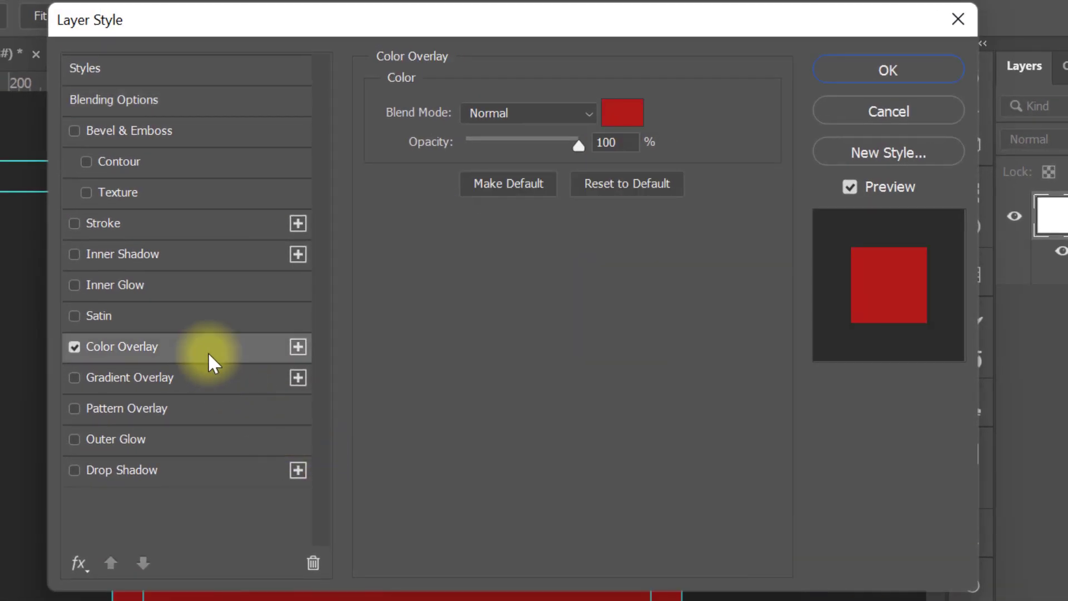
pyautogui.click(622, 133)
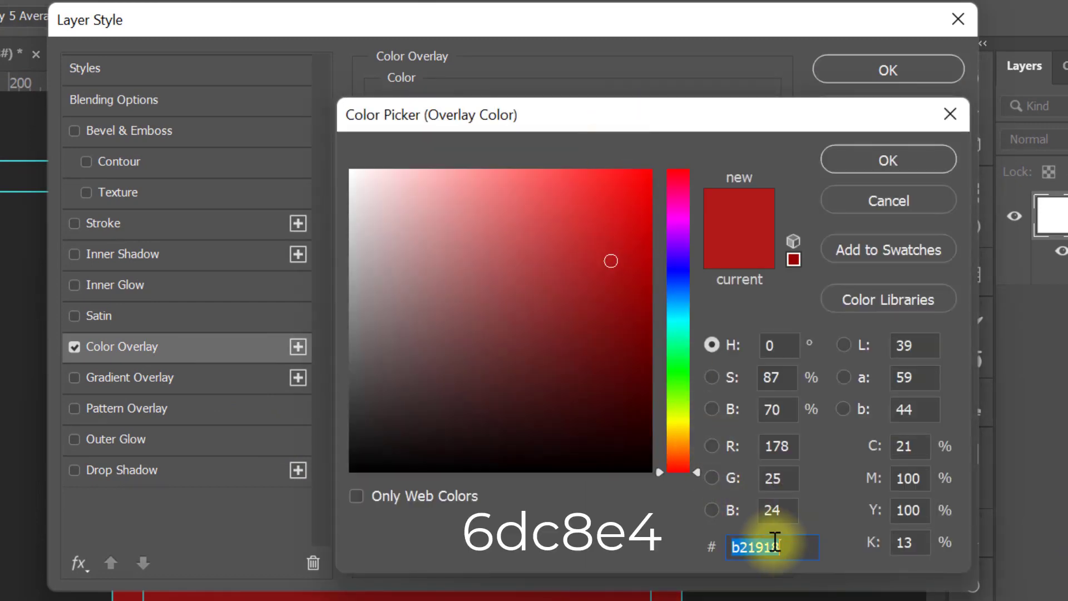
pyautogui.write('6')
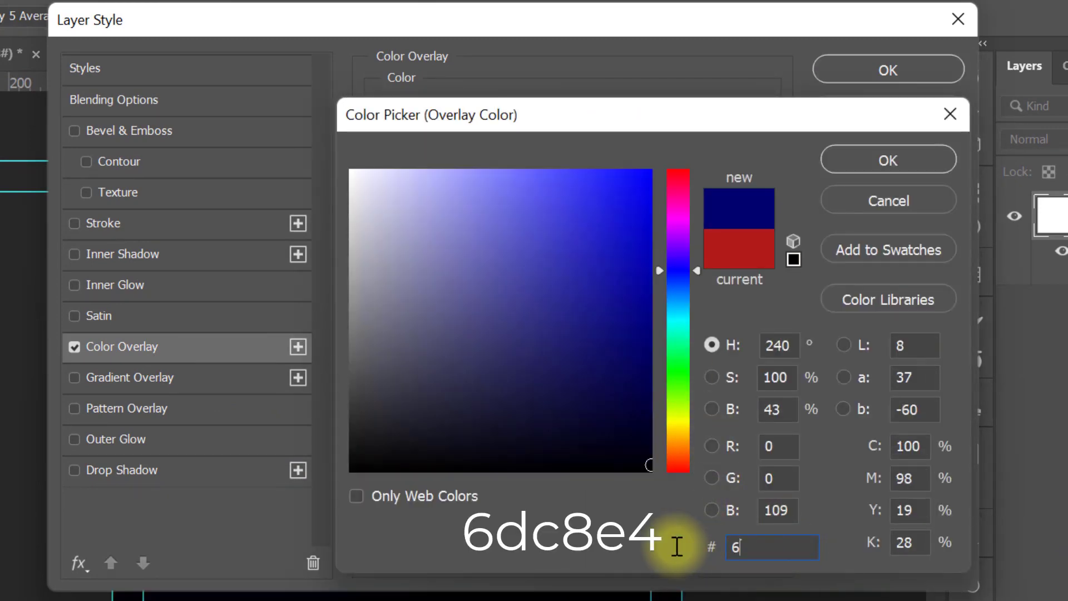
pyautogui.write('dc8e4')
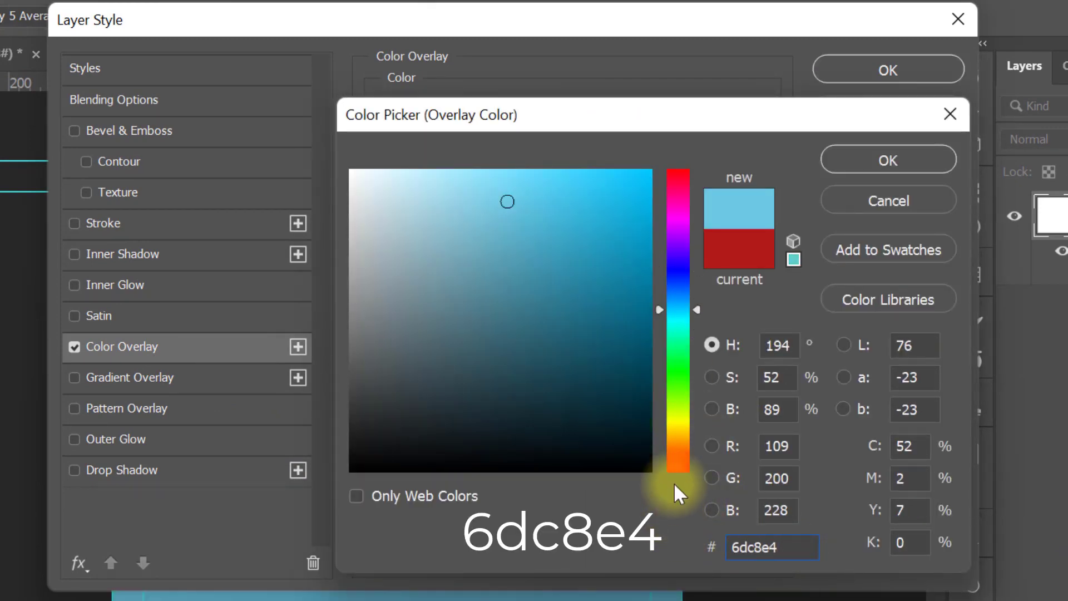
pyautogui.click(851, 161)
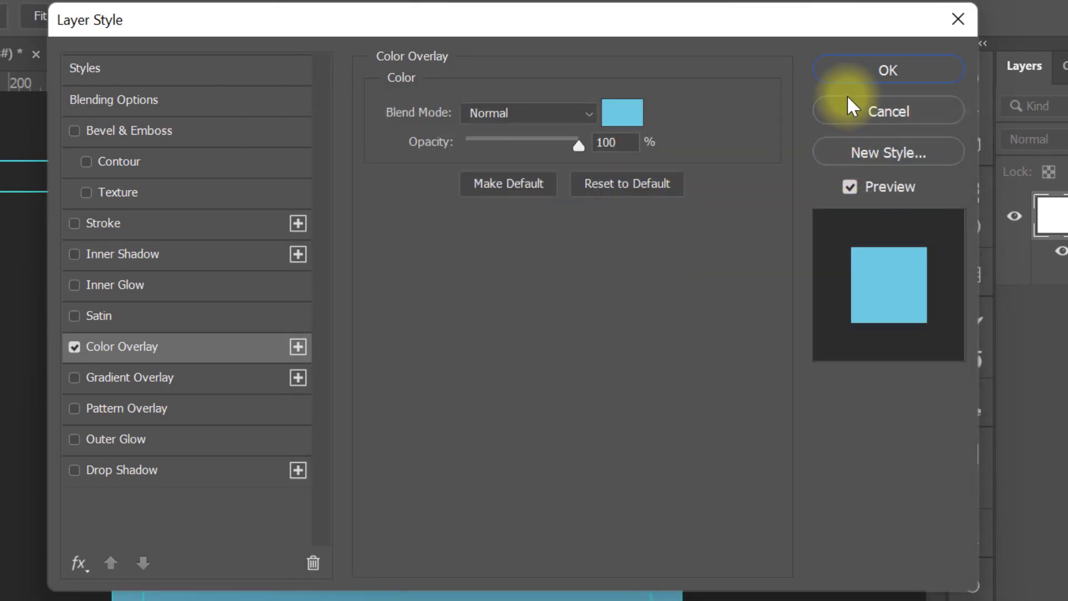
pyautogui.click(854, 74)
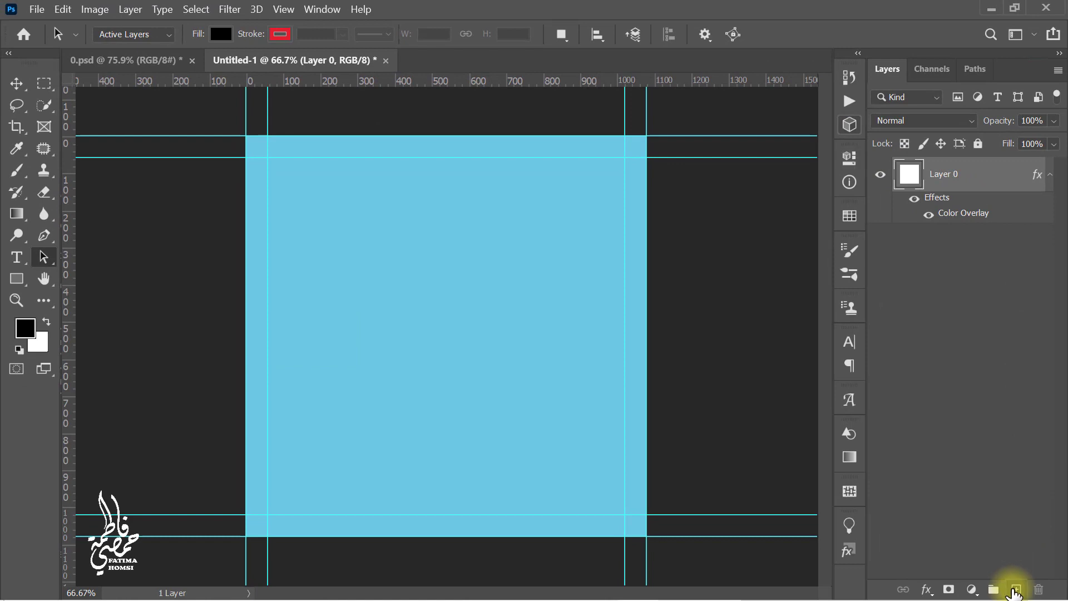
# Paint black concentric rings on a new layer with a large ring brush
pyautogui.click(1016, 588)
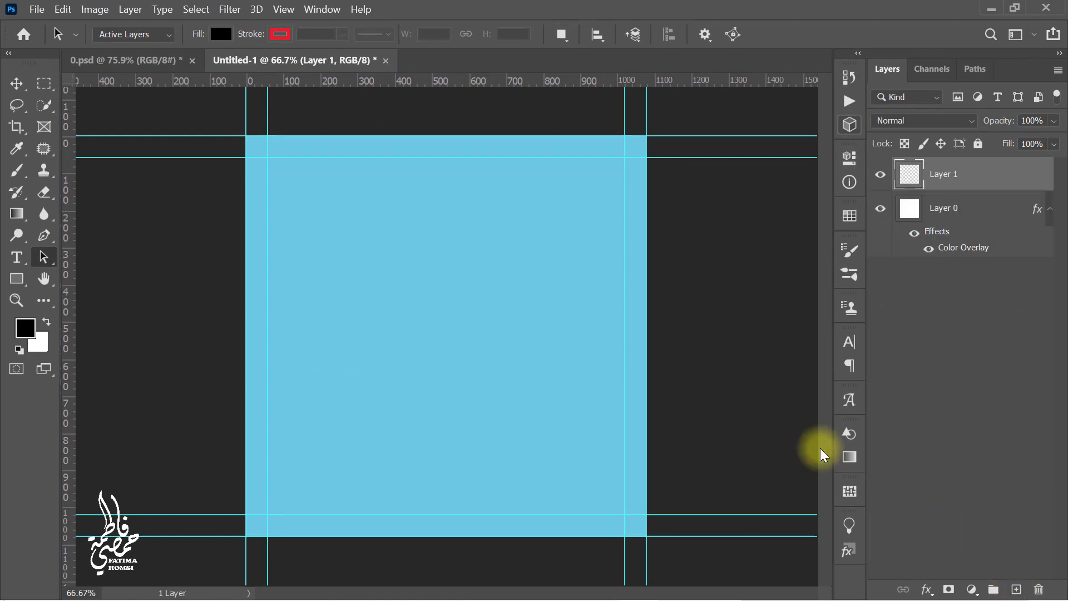
pyautogui.click(18, 171)
pyautogui.rightClick(404, 243)
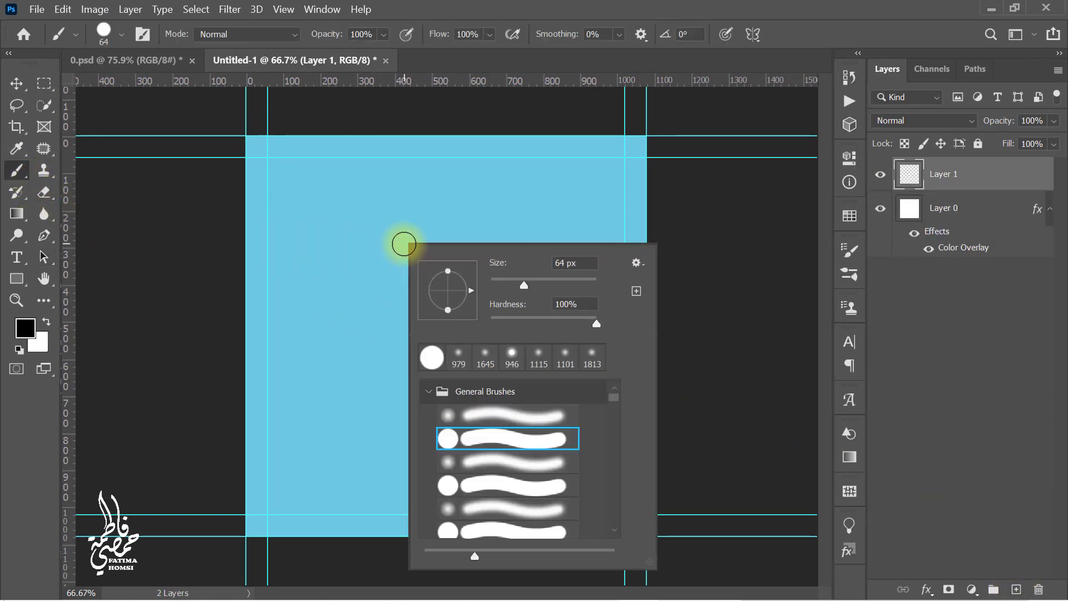
pyautogui.moveTo(615, 397); pyautogui.dragTo(616, 529)
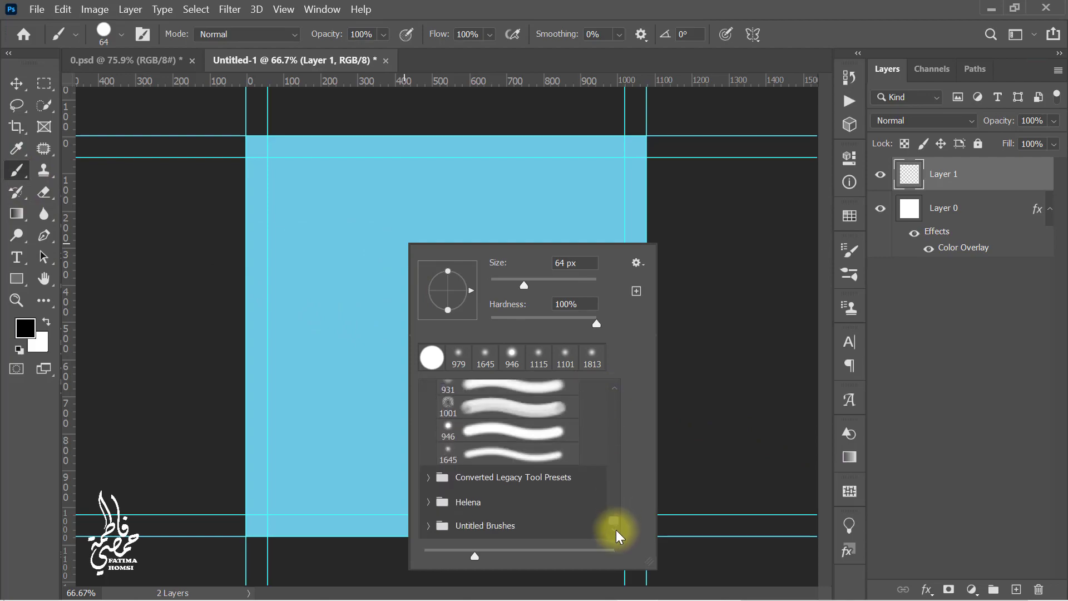
pyautogui.click(909, 176)
pyautogui.click(26, 329)
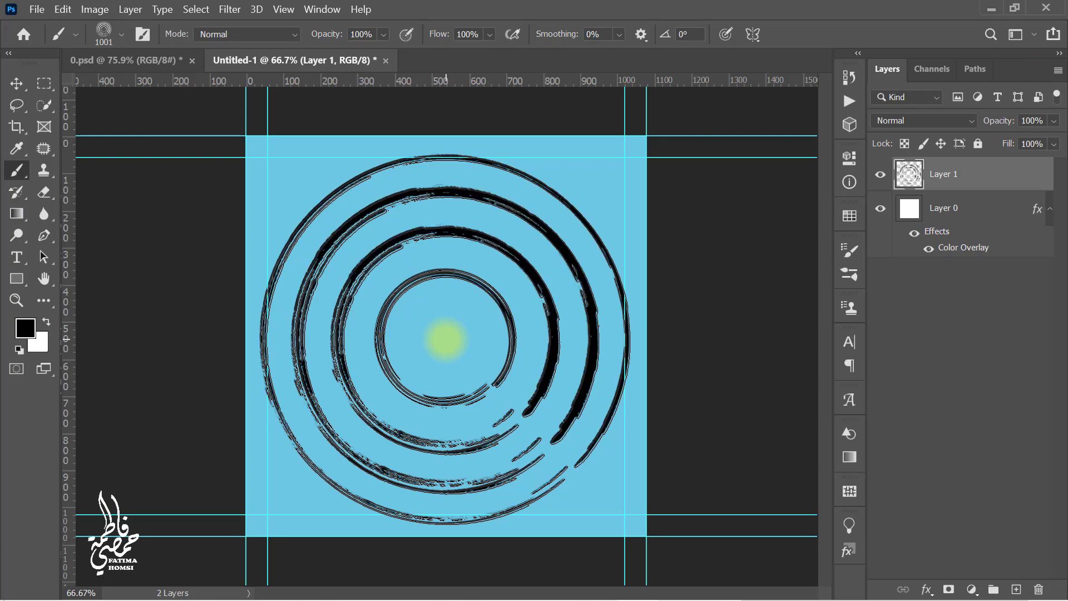
# Scale the ring texture to about 129% over the canvas and commit it
pyautogui.hotkey('ctrl', 't')
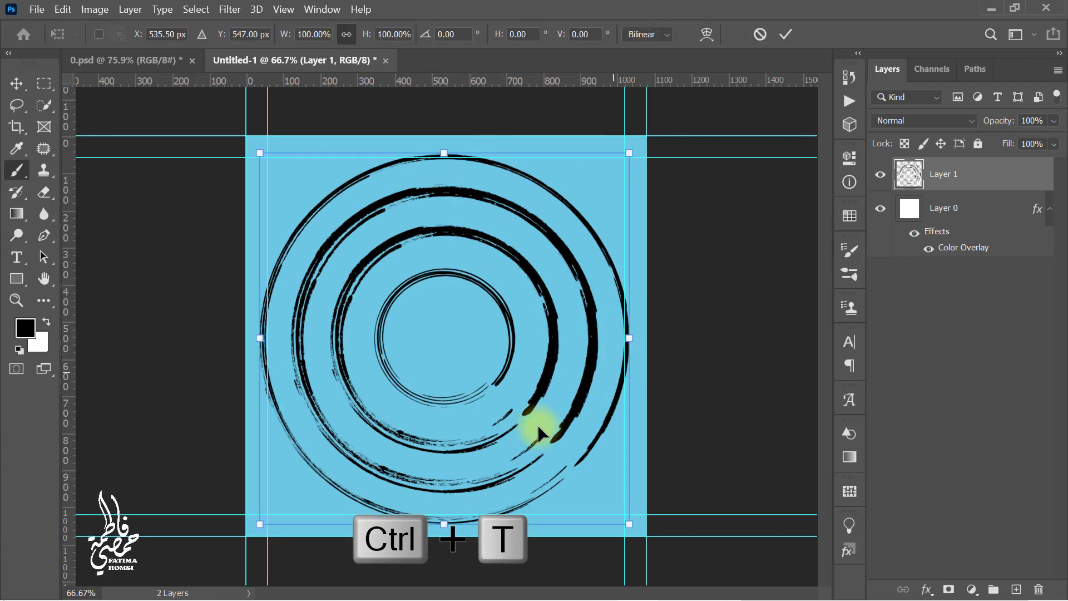
pyautogui.moveTo(444, 521); pyautogui.dragTo(444, 577)
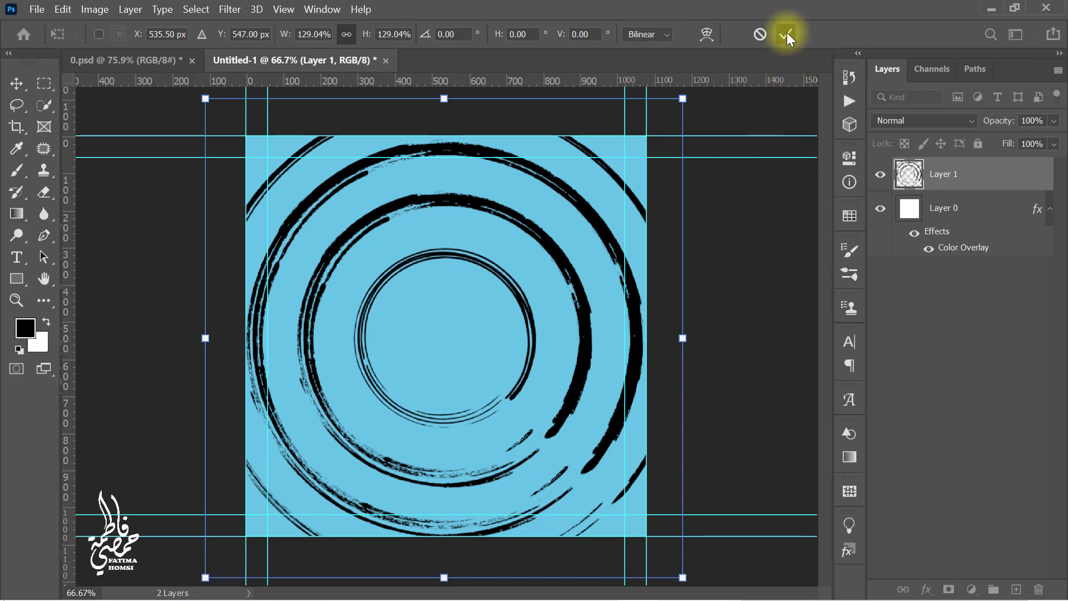
pyautogui.click(786, 34)
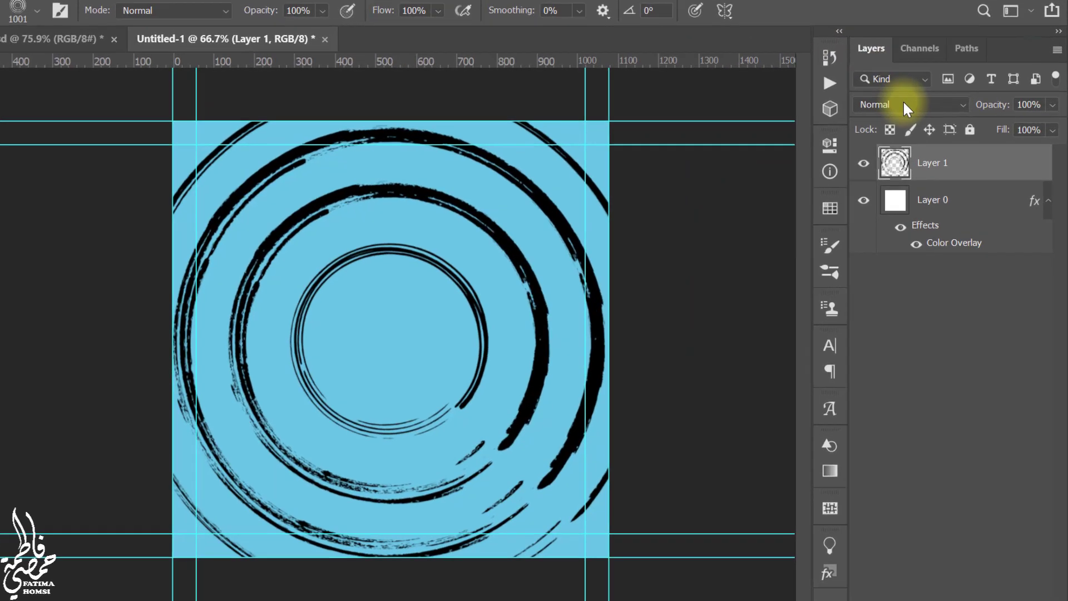
# Set the ring layer to Soft Light blending with 50% opacity and 50% fill
pyautogui.click(906, 109)
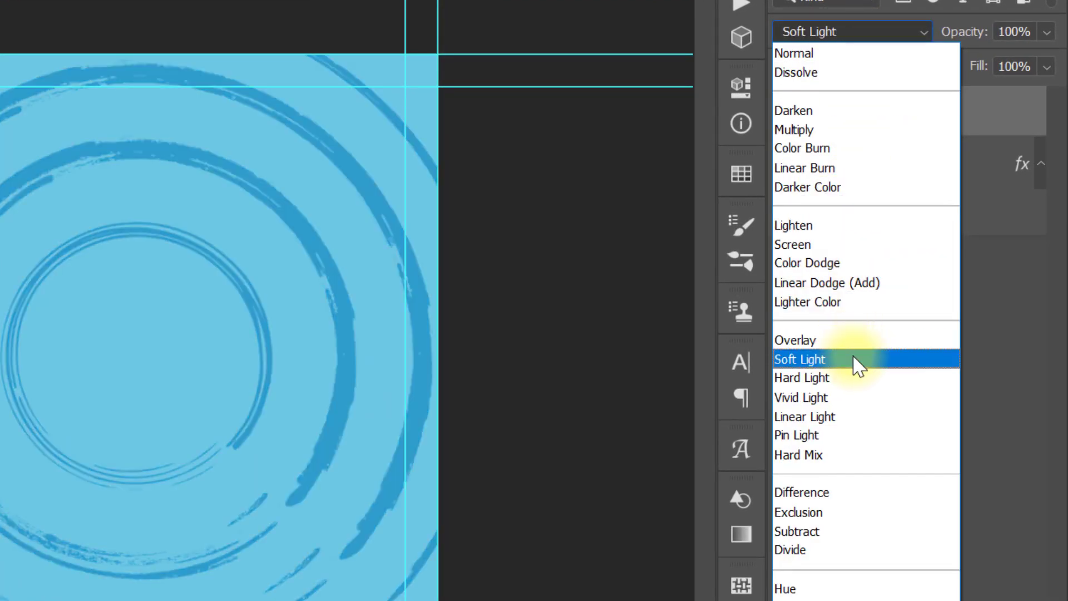
pyautogui.click(853, 359)
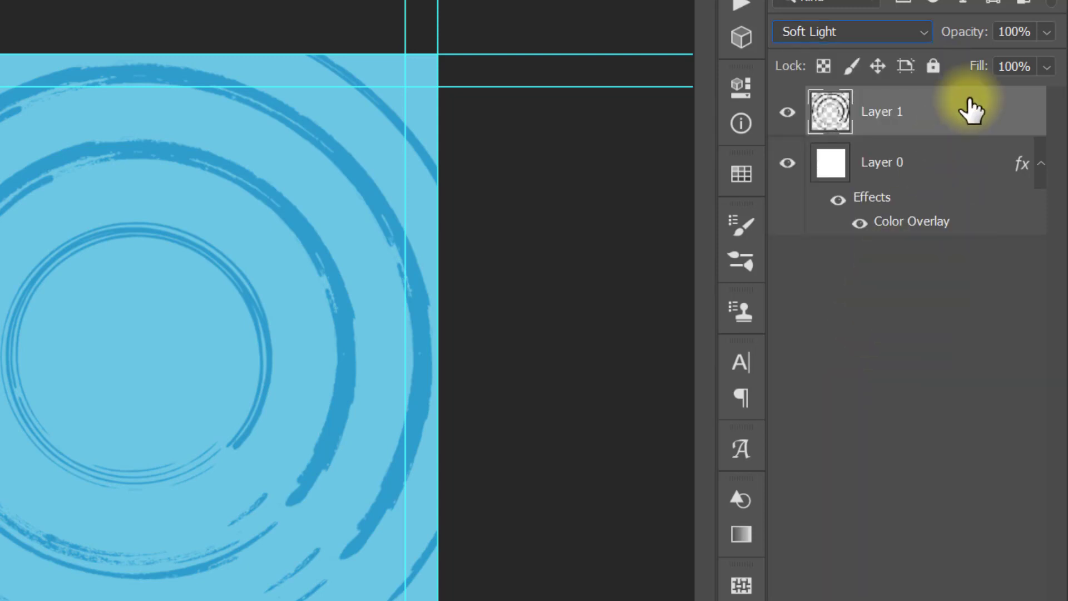
pyautogui.write('5')
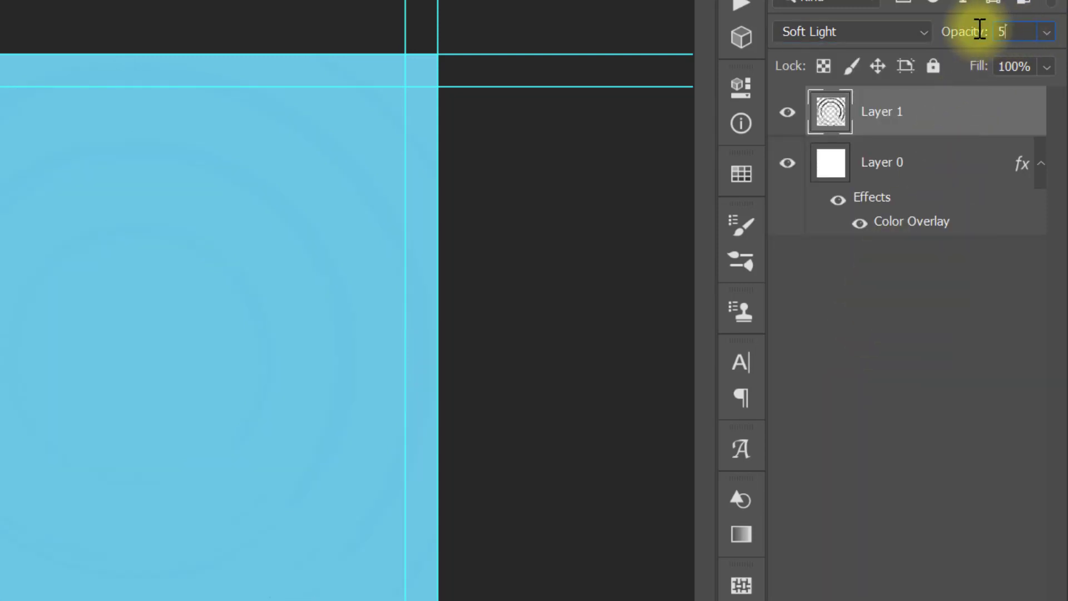
pyautogui.write('0')
pyautogui.click(1011, 67)
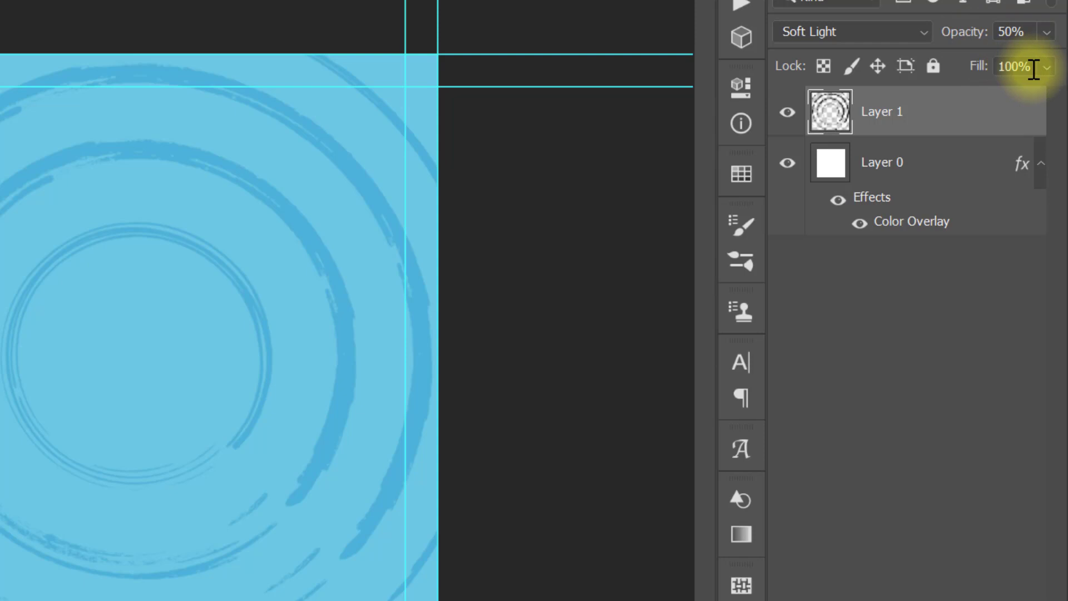
pyautogui.write('50')
pyautogui.press('Return')
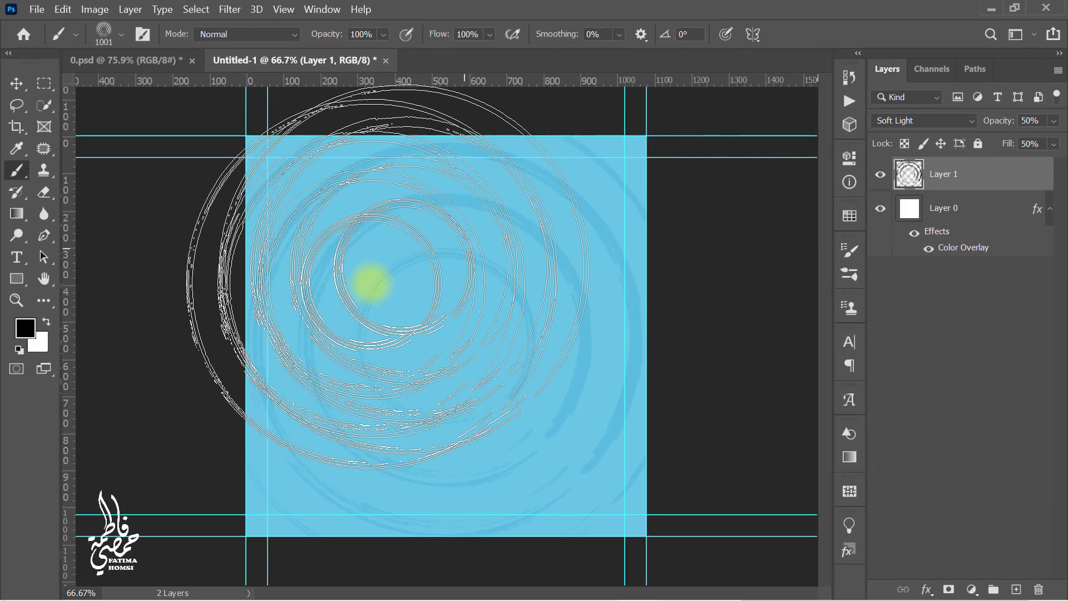
pyautogui.click(19, 286)
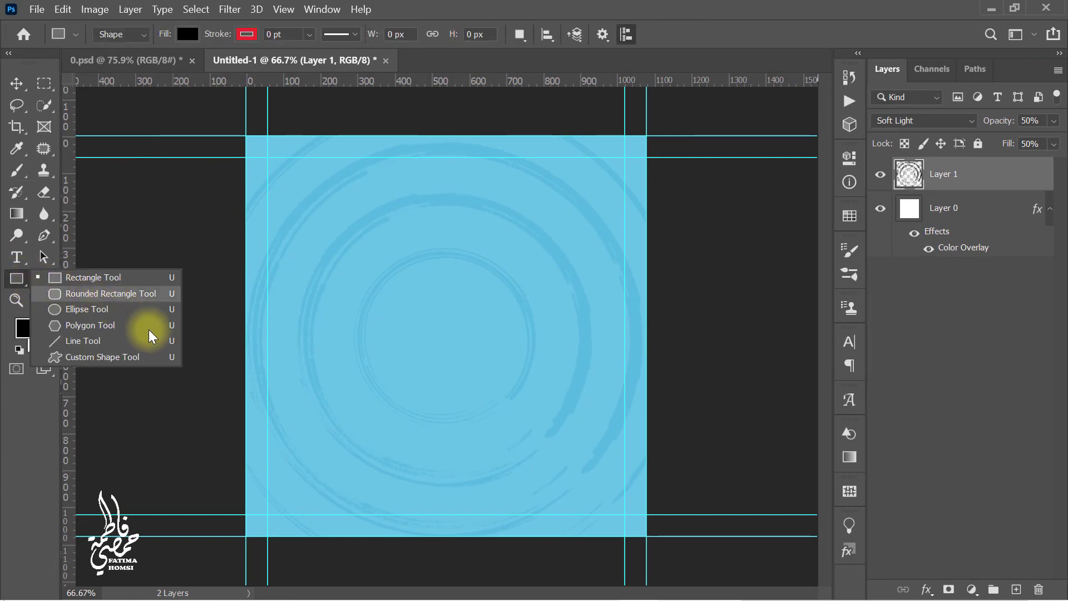
# Draw the droplet-pattern custom shape across the whole canvas and fill it white
pyautogui.click(152, 360)
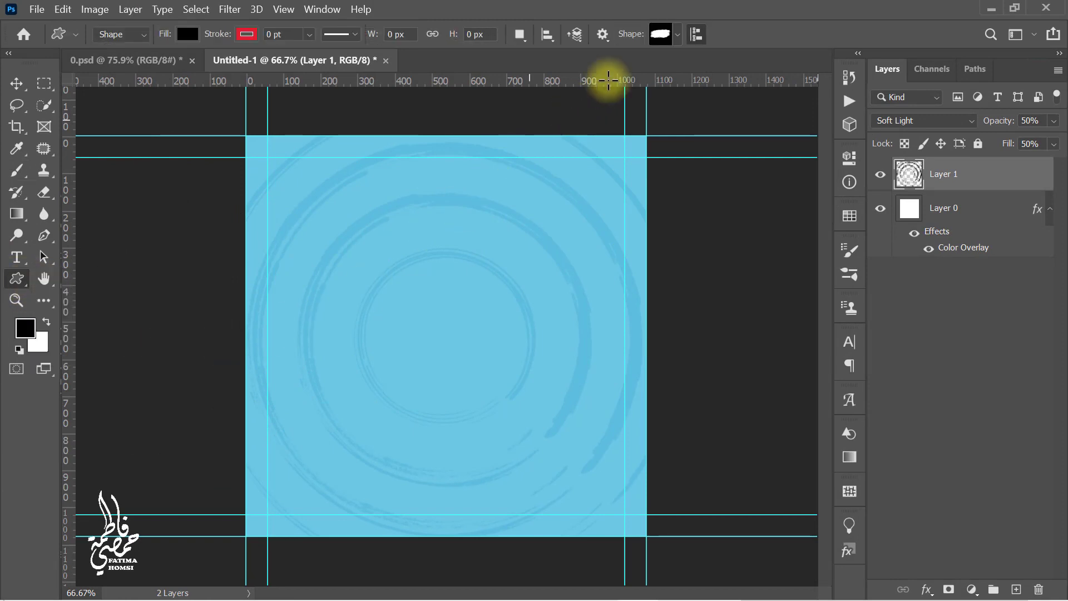
pyautogui.click(678, 38)
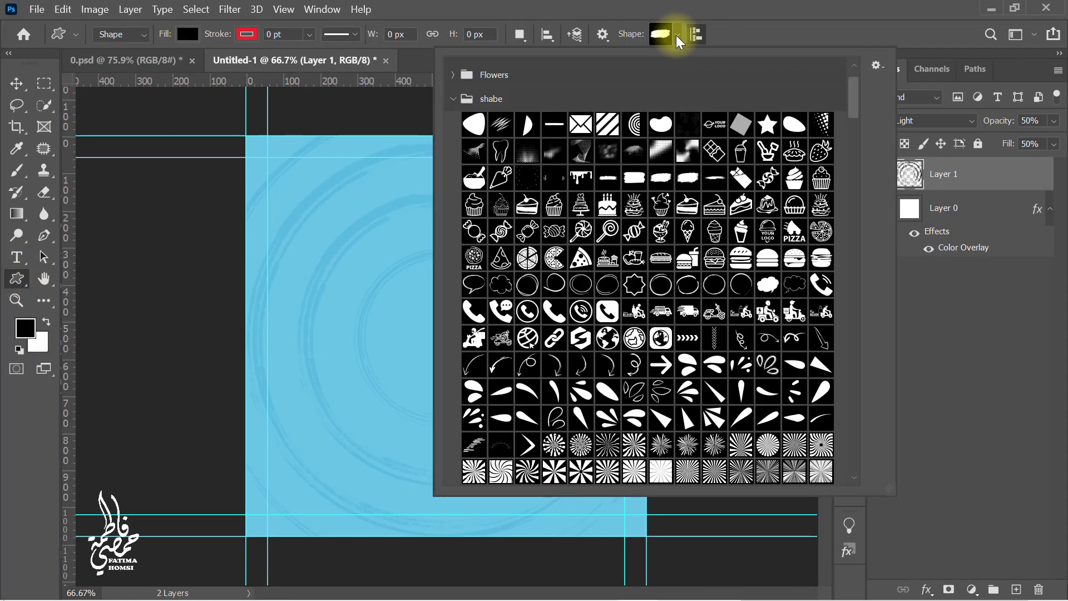
pyautogui.click(529, 177)
pyautogui.click(734, 45)
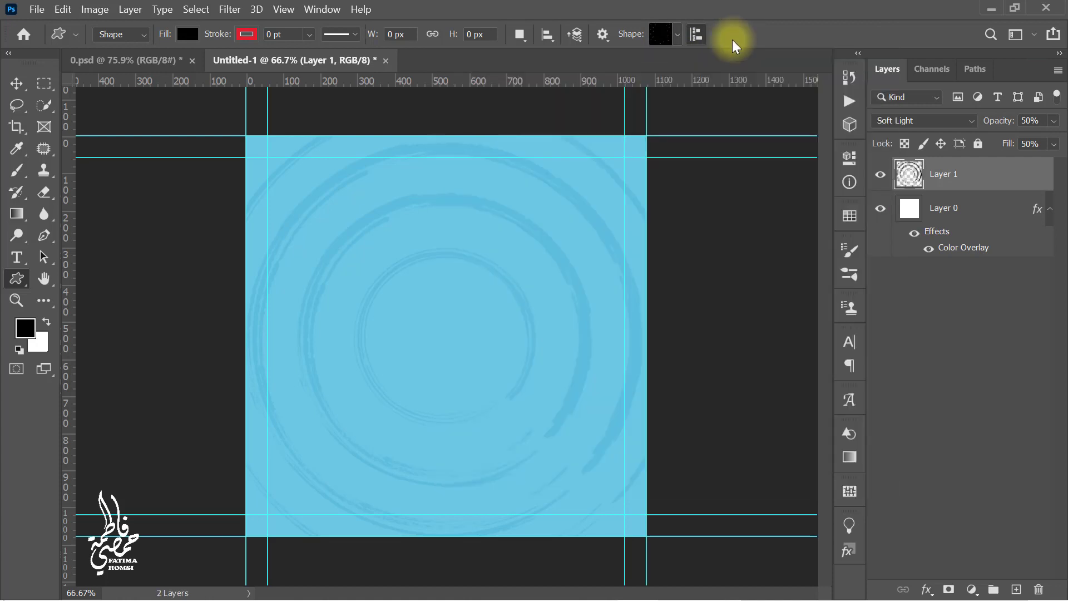
pyautogui.moveTo(248, 136); pyautogui.dragTo(644, 565)
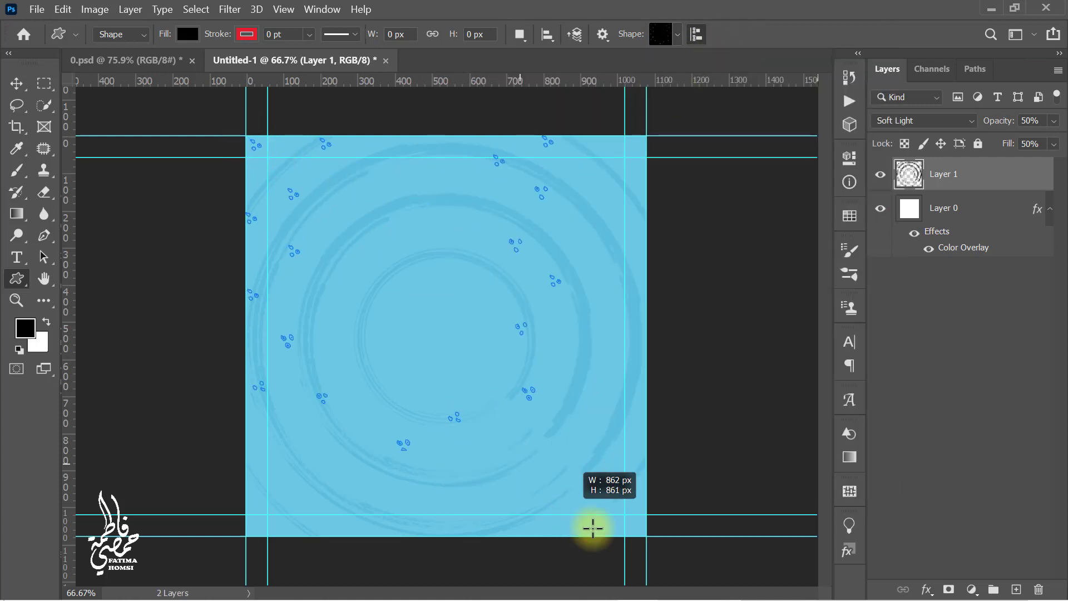
pyautogui.press('Return')
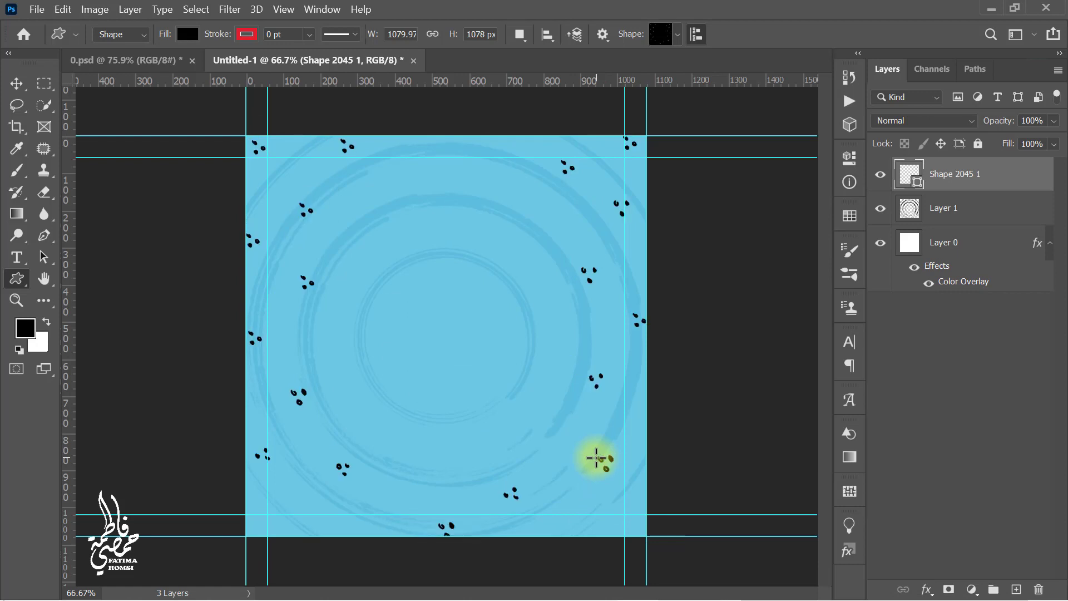
pyautogui.click(188, 34)
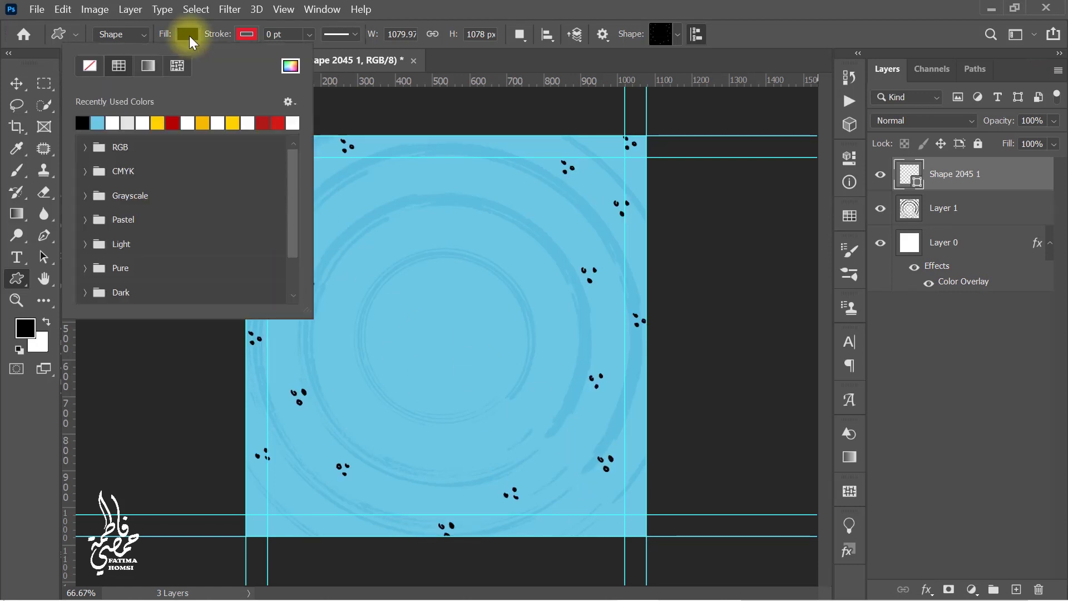
pyautogui.click(112, 123)
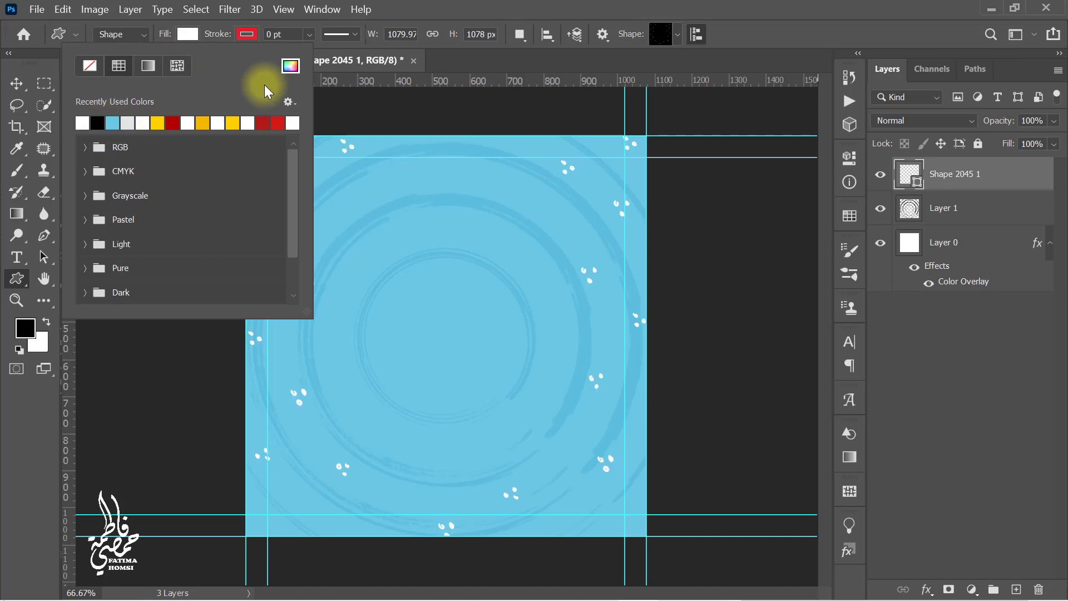
pyautogui.click(469, 8)
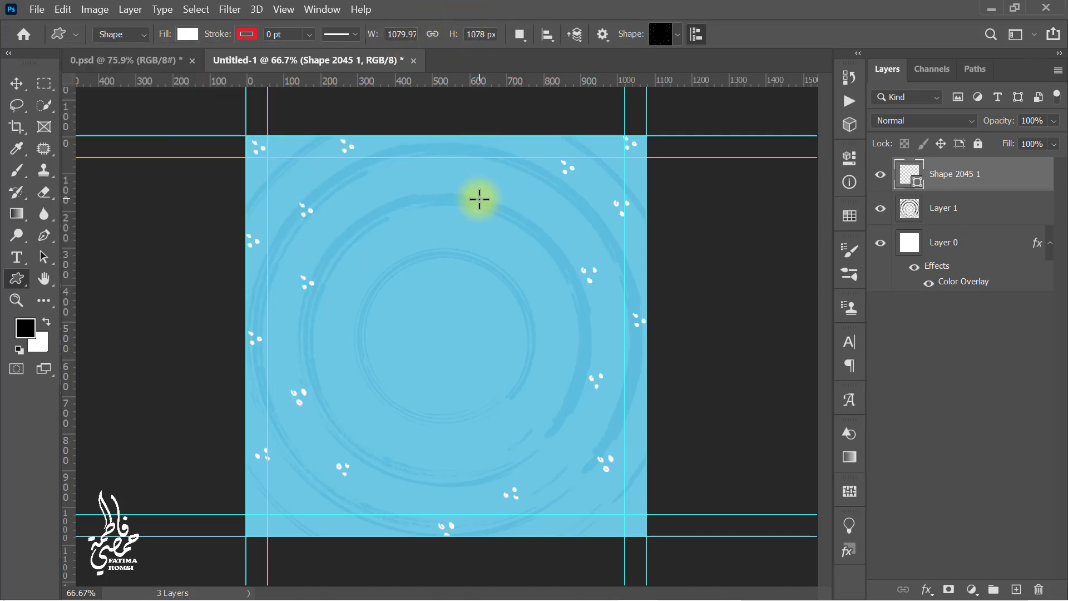
# Group the three background layers as BACKGROUND and drag the bowl photo into the document
pyautogui.scroll(2, 479, 198)
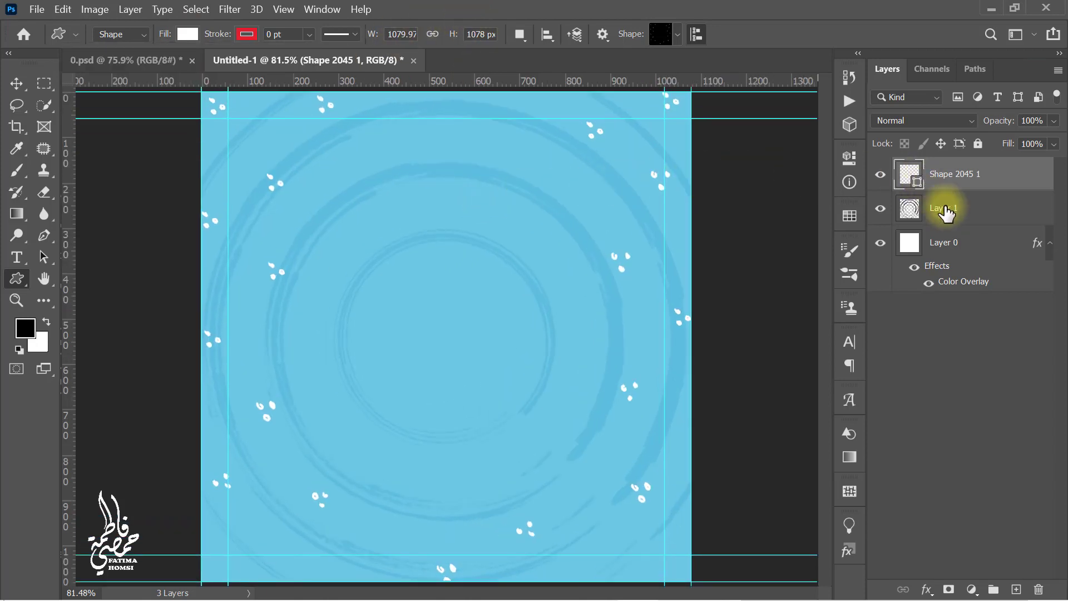
pyautogui.press('shift')
pyautogui.keyDown('shift'); pyautogui.click(998, 291); pyautogui.keyUp('shift')
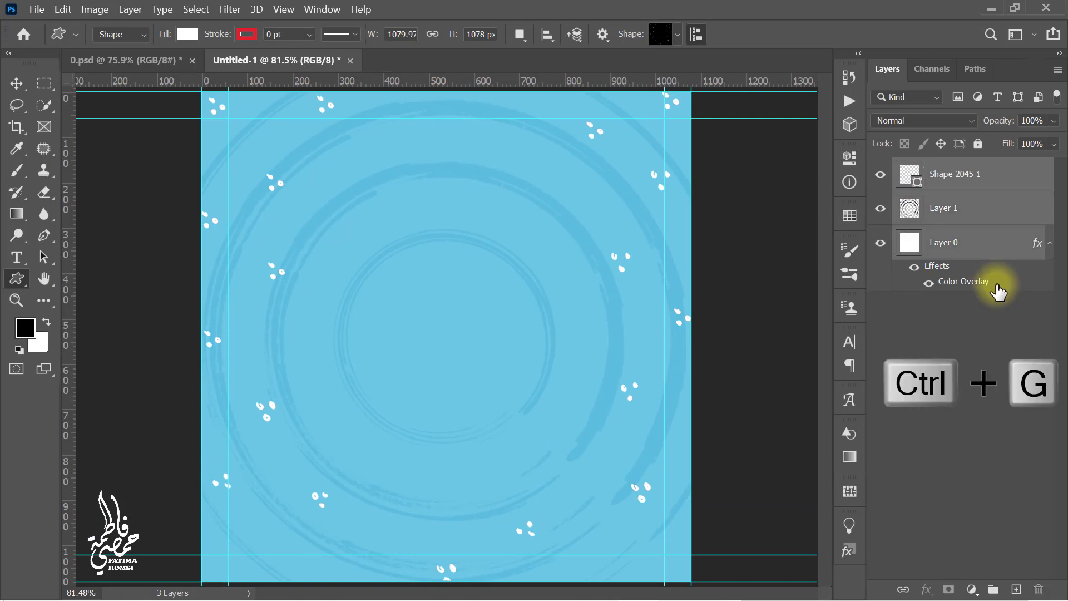
pyautogui.hotkey('ctrl', 'g')
pyautogui.write('BA')
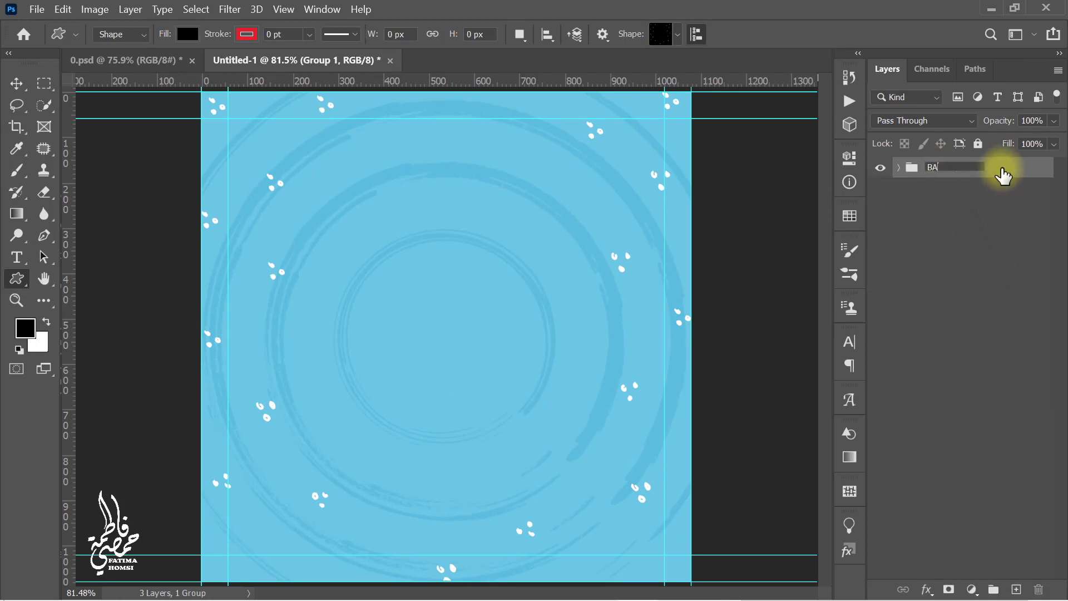
pyautogui.write('CKGROUND')
pyautogui.press('Return')
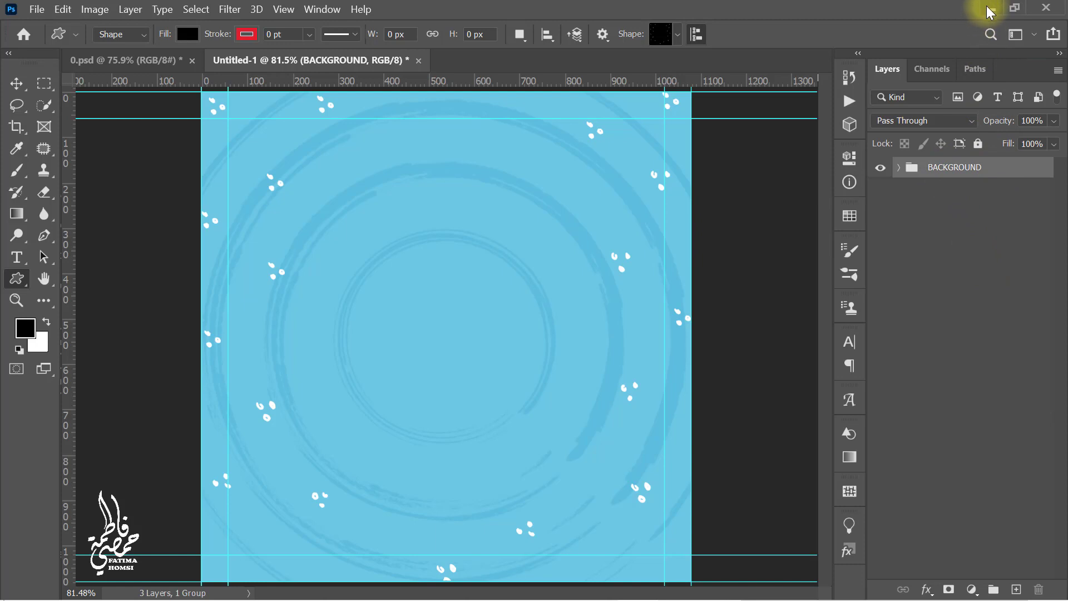
pyautogui.click(988, 10)
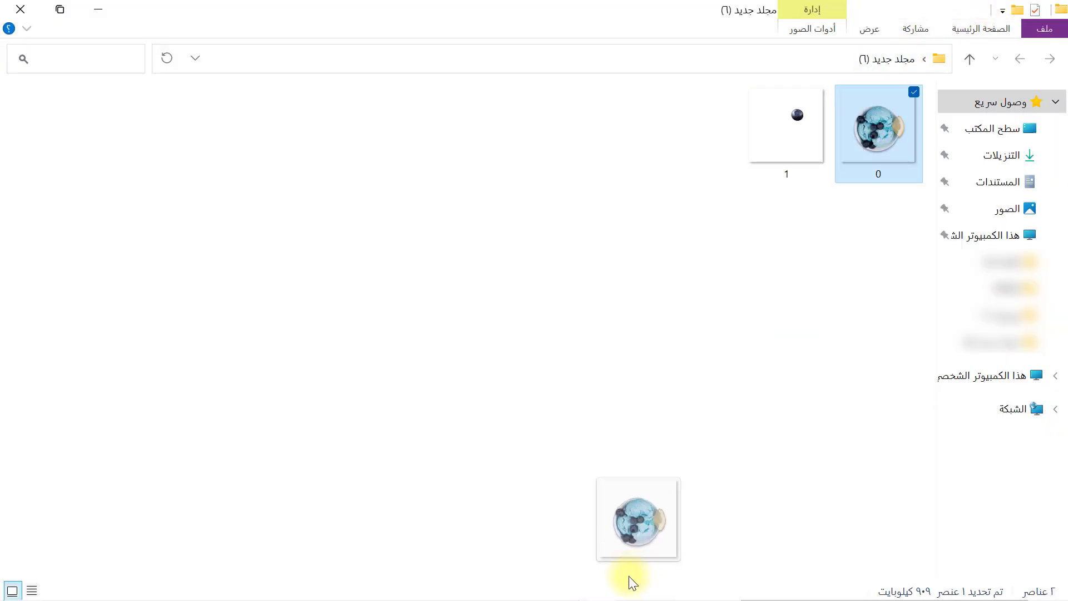
pyautogui.moveTo(829, 174)
pyautogui.mouseDown()
pyautogui.moveTo(601, 546)
pyautogui.moveTo(471, 431)
pyautogui.moveTo(448, 515)
pyautogui.moveTo(456, 570)
pyautogui.mouseUp()
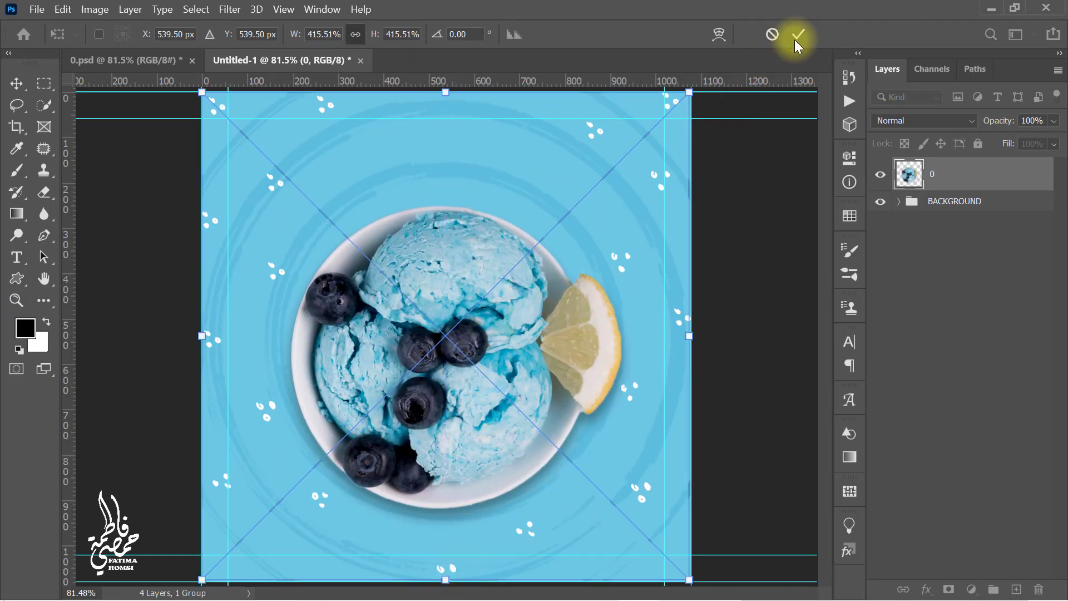
# Place the bowl photo with a drop shadow: opacity 25%, angle 90°, distance 20, spread 0, size 40
pyautogui.click(796, 33)
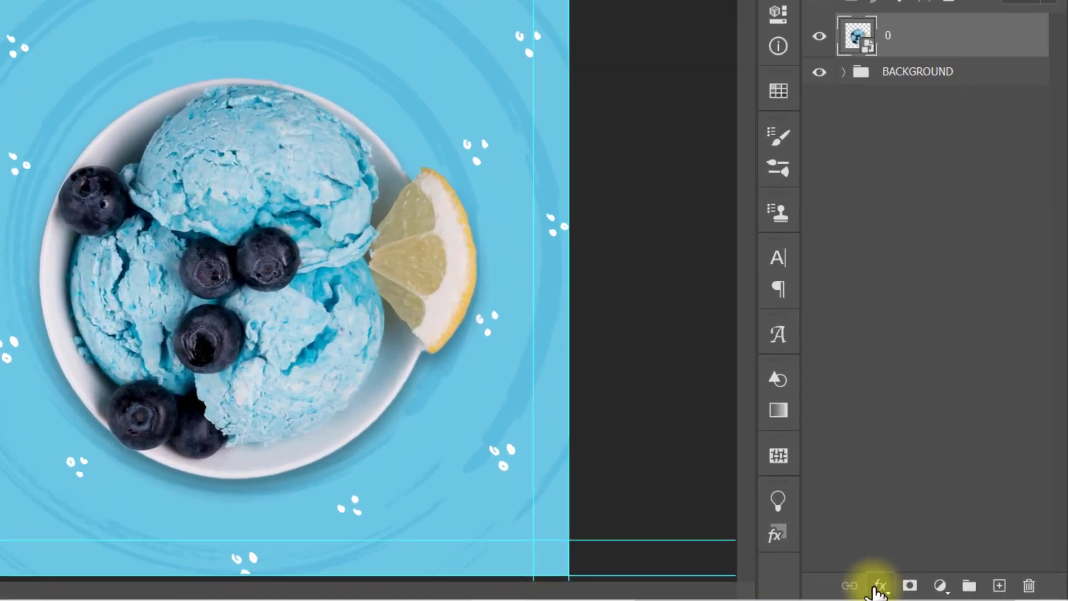
pyautogui.click(926, 589)
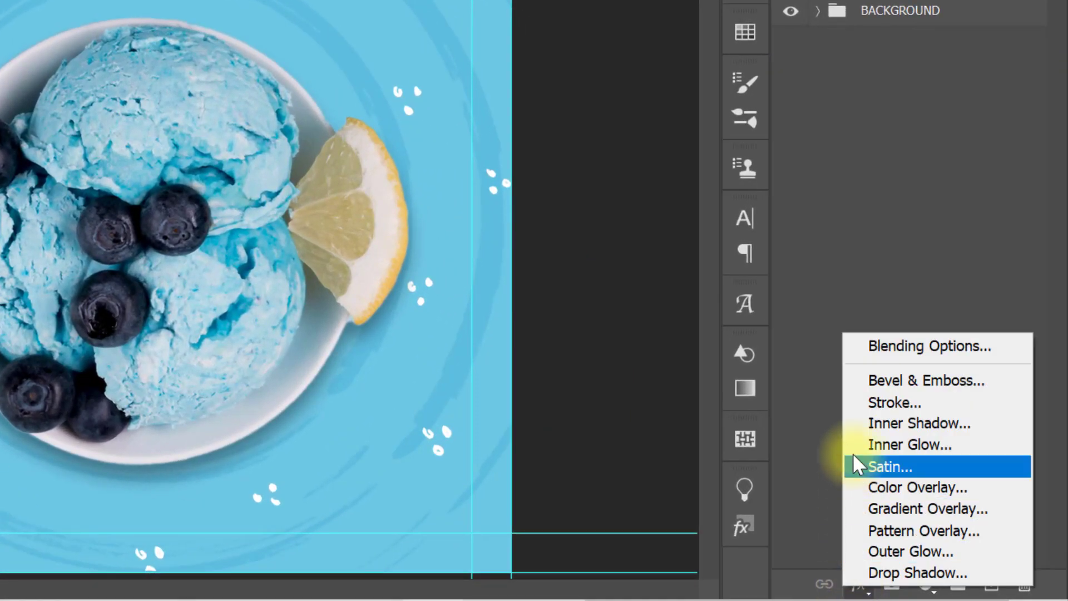
pyautogui.click(862, 342)
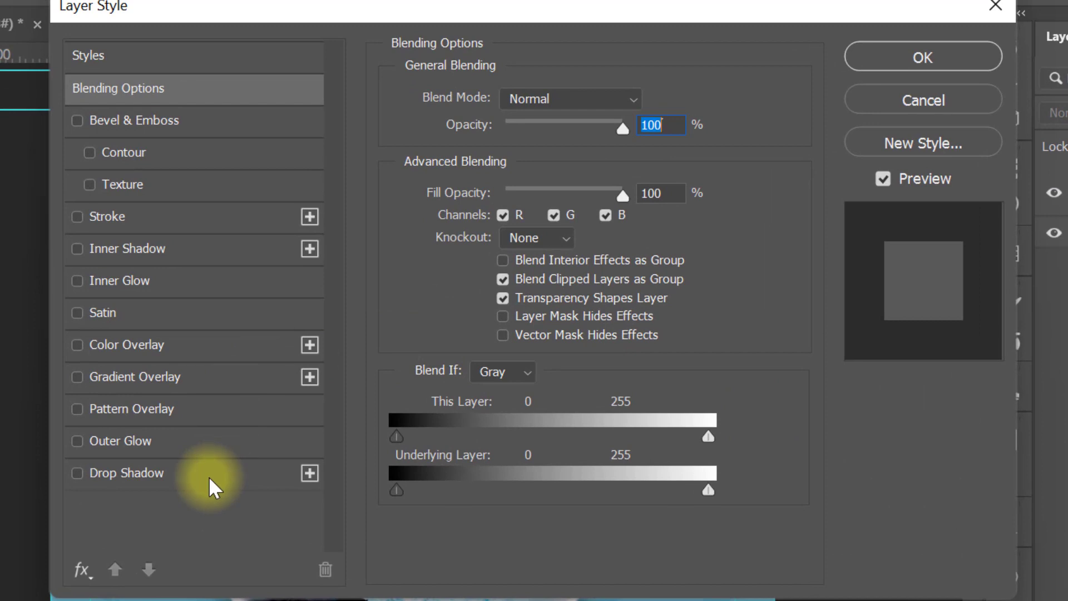
pyautogui.click(127, 472)
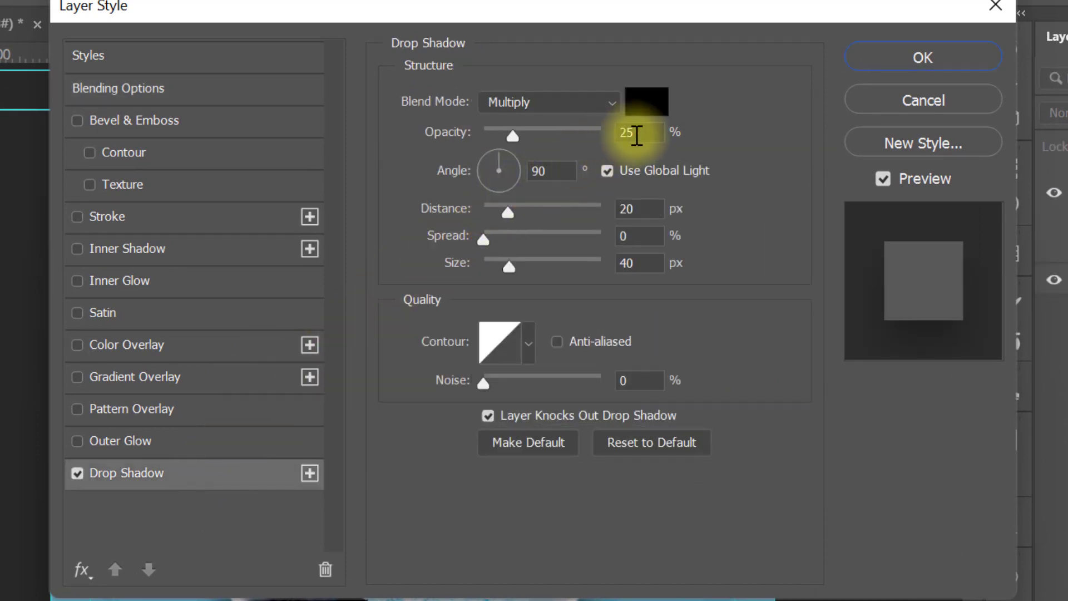
pyautogui.click(636, 135)
pyautogui.click(551, 170)
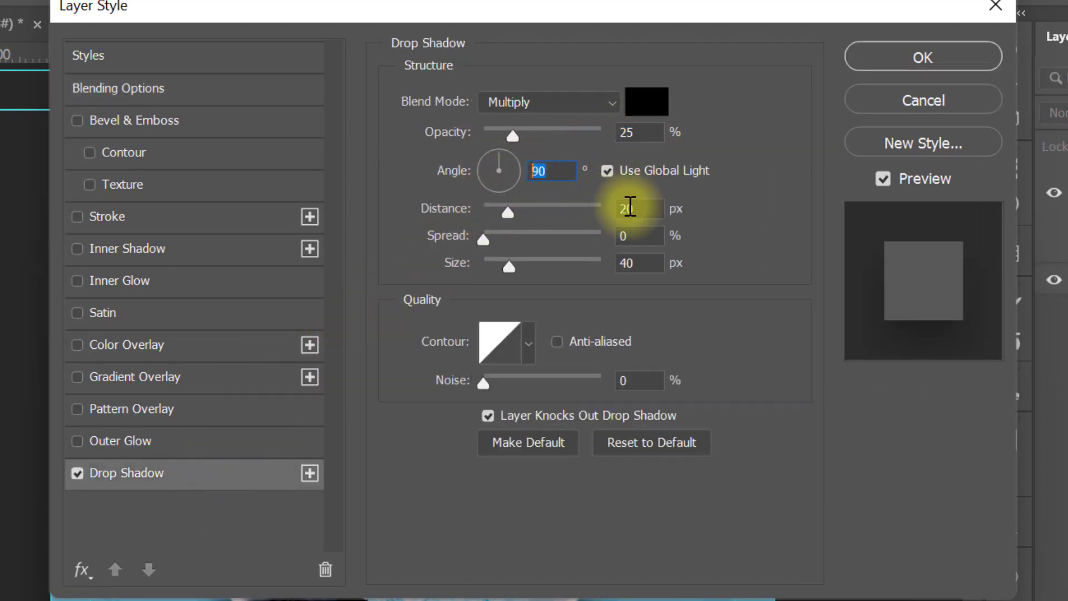
pyautogui.click(629, 208)
pyautogui.click(627, 234)
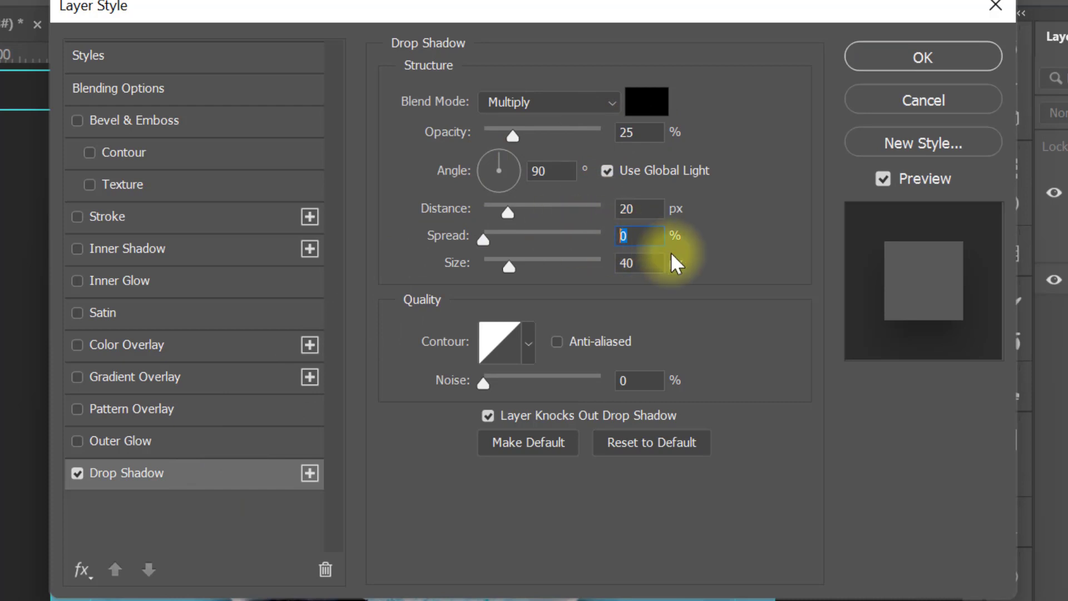
pyautogui.click(648, 263)
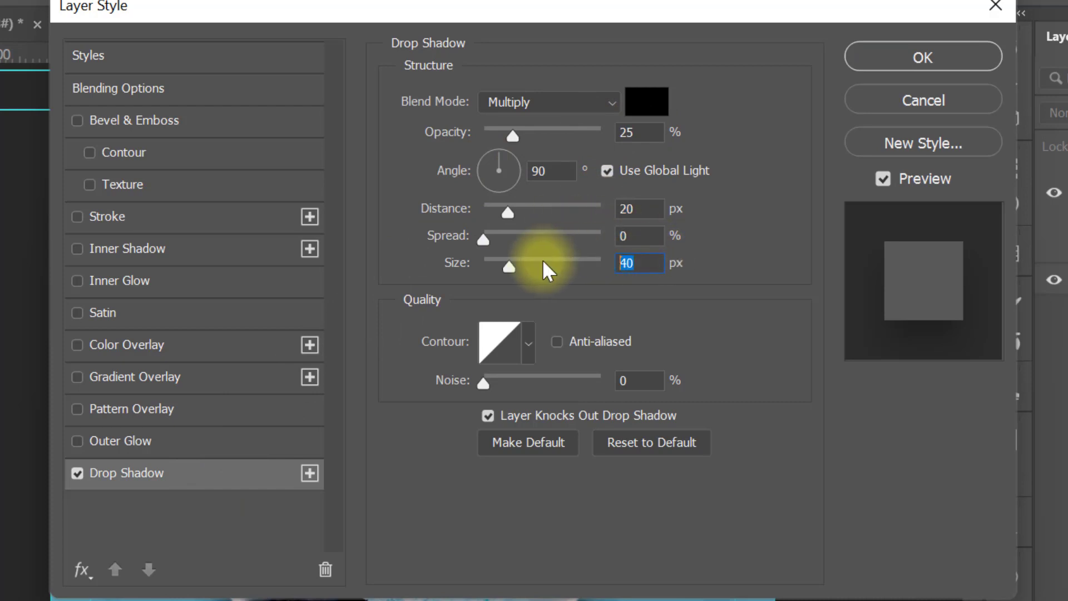
pyautogui.click(865, 62)
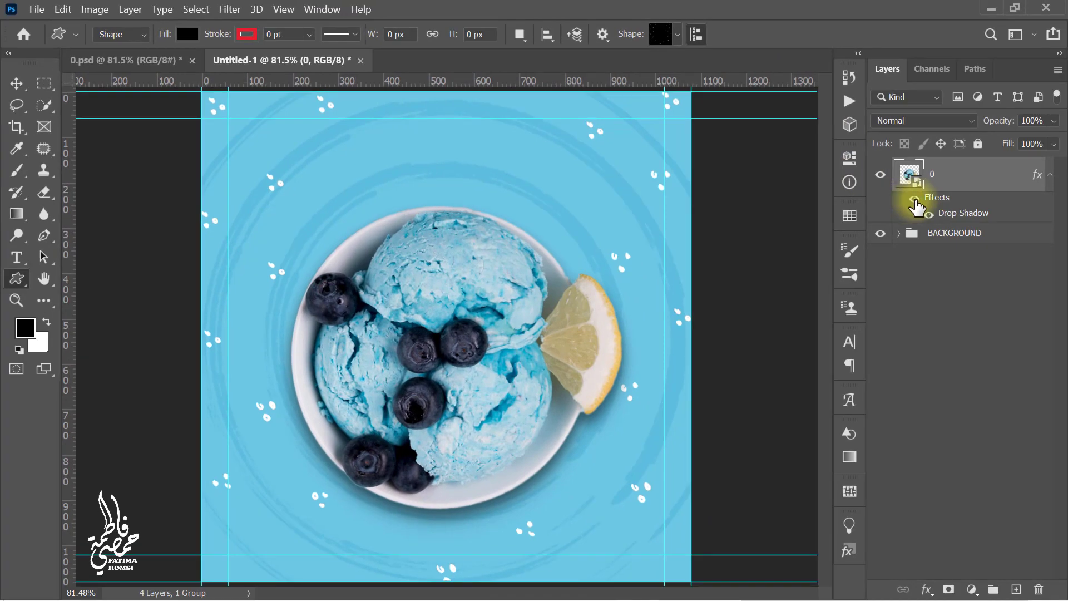
# Add a Vibrance adjustment clipped to the bowl photo with Saturation +20
pyautogui.click(914, 199)
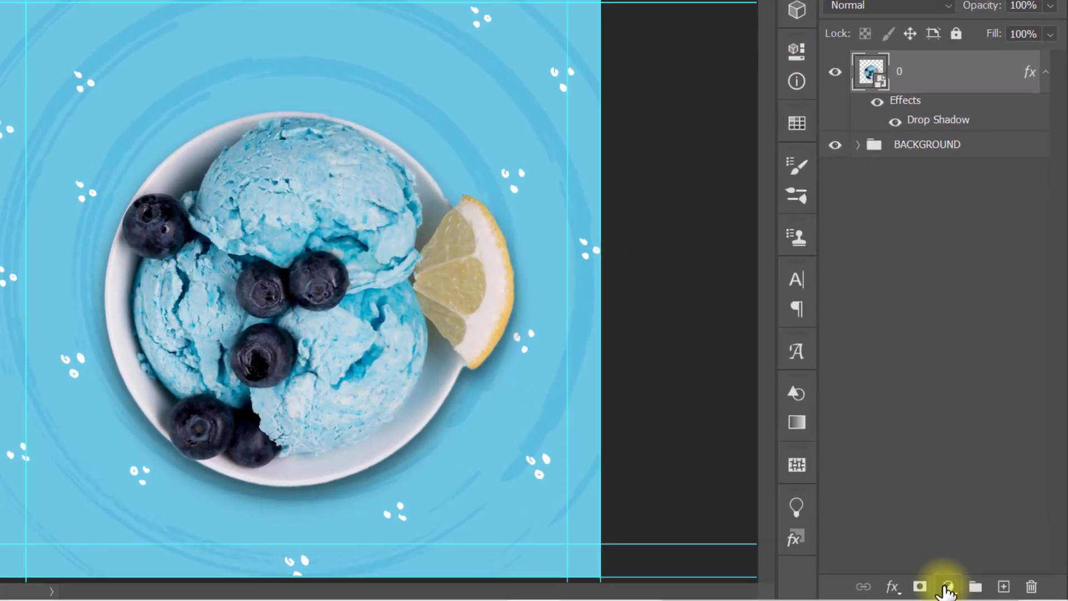
pyautogui.click(972, 589)
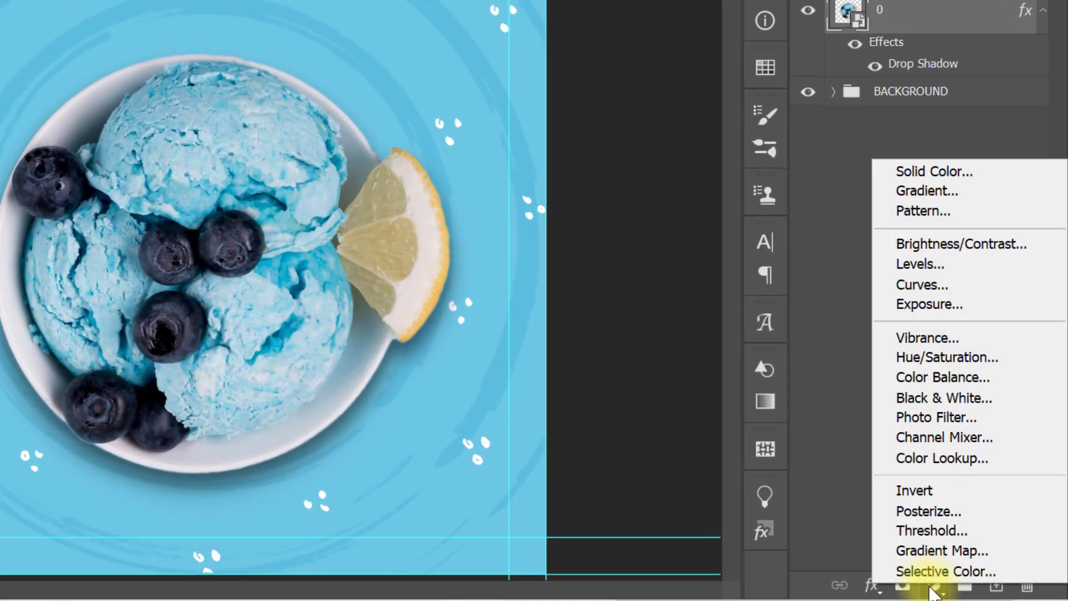
pyautogui.click(962, 341)
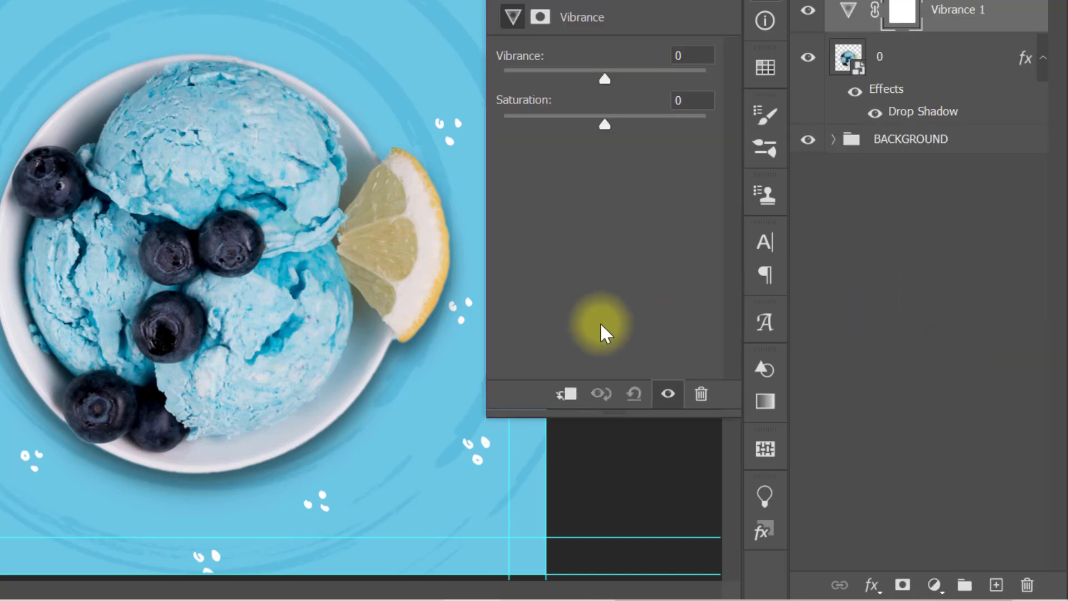
pyautogui.click(566, 395)
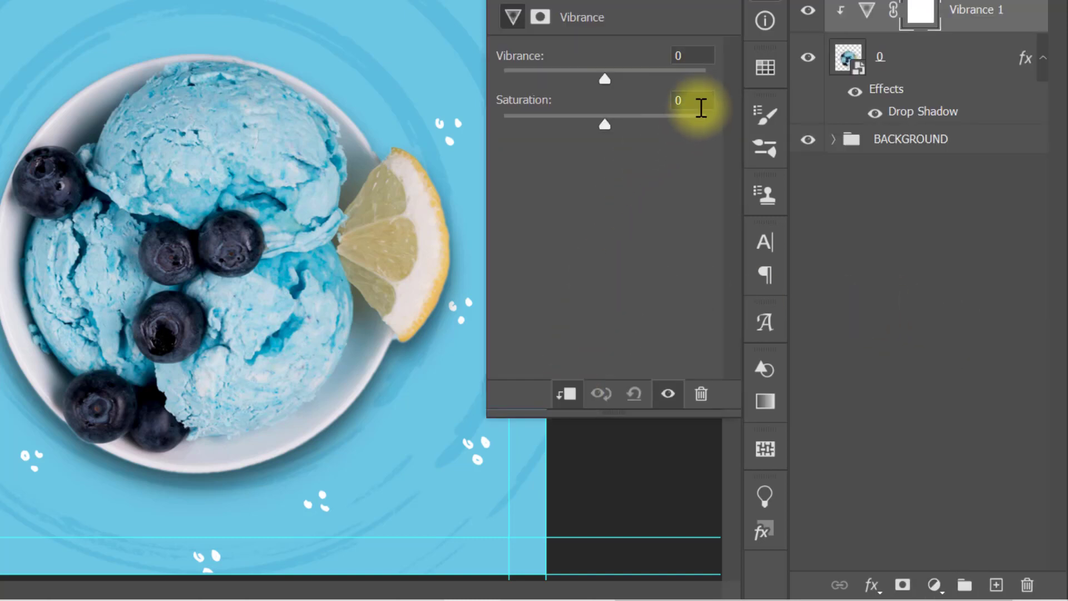
pyautogui.click(701, 101)
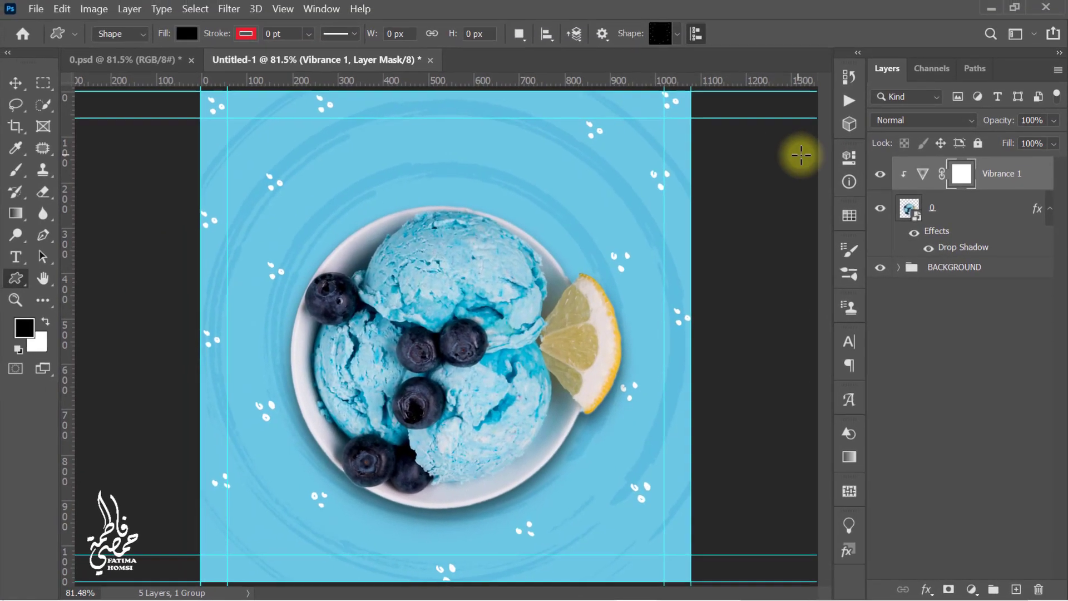
# Group the bowl photo and its Vibrance adjustment into a group named IMAGE
pyautogui.press('shift')
pyautogui.keyDown('shift'); pyautogui.click(994, 248); pyautogui.keyUp('shift')
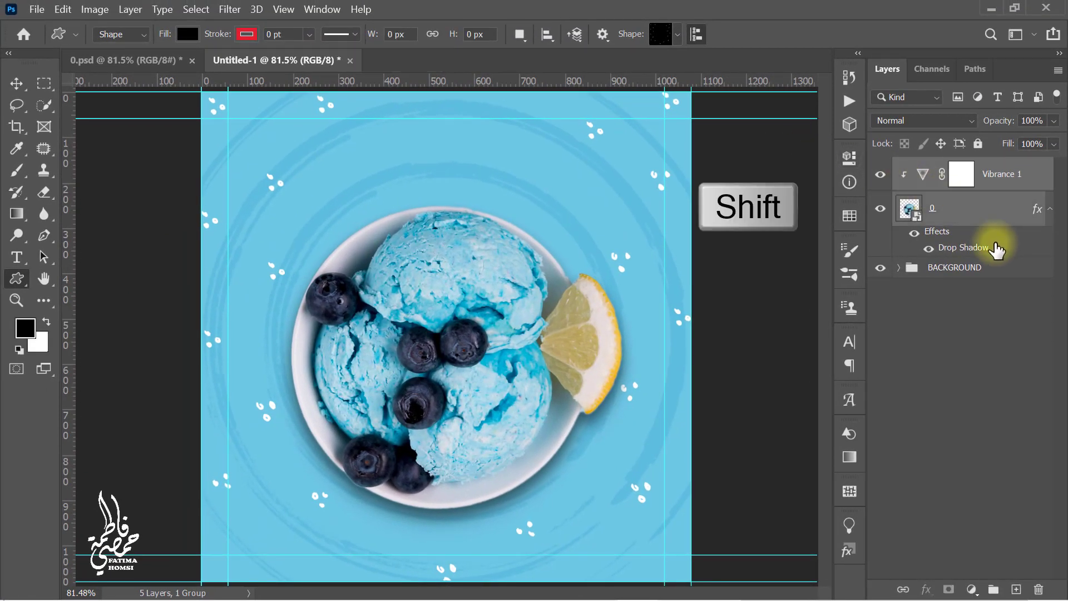
pyautogui.hotkey('ctrl', 'g')
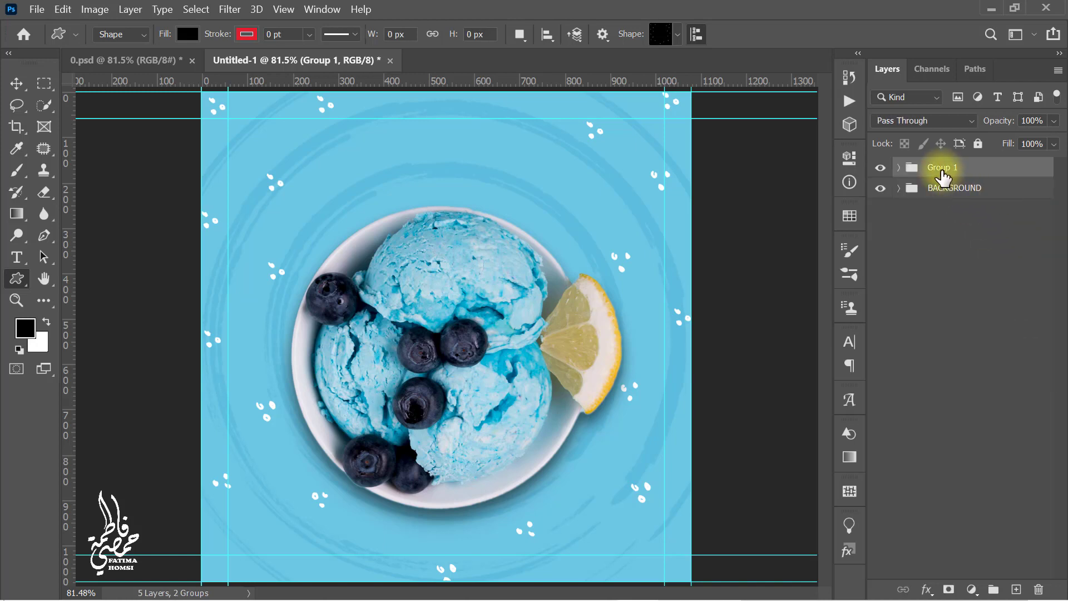
pyautogui.doubleClick(942, 168)
pyautogui.write('IMAGE')
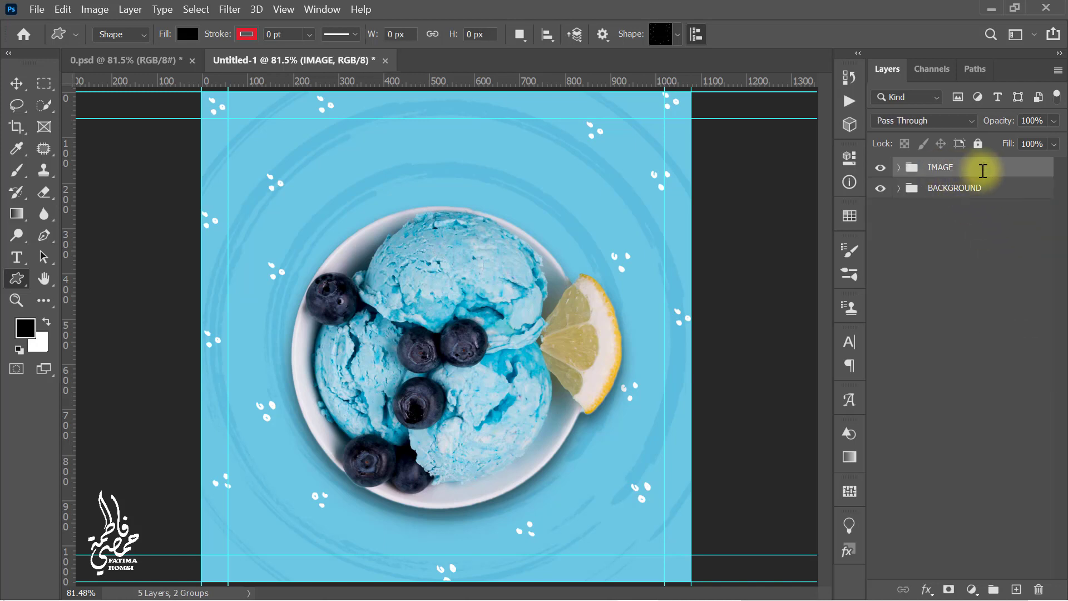
# Draw a small globe custom shape near the bottom-left corner and fill it white
pyautogui.click(678, 35)
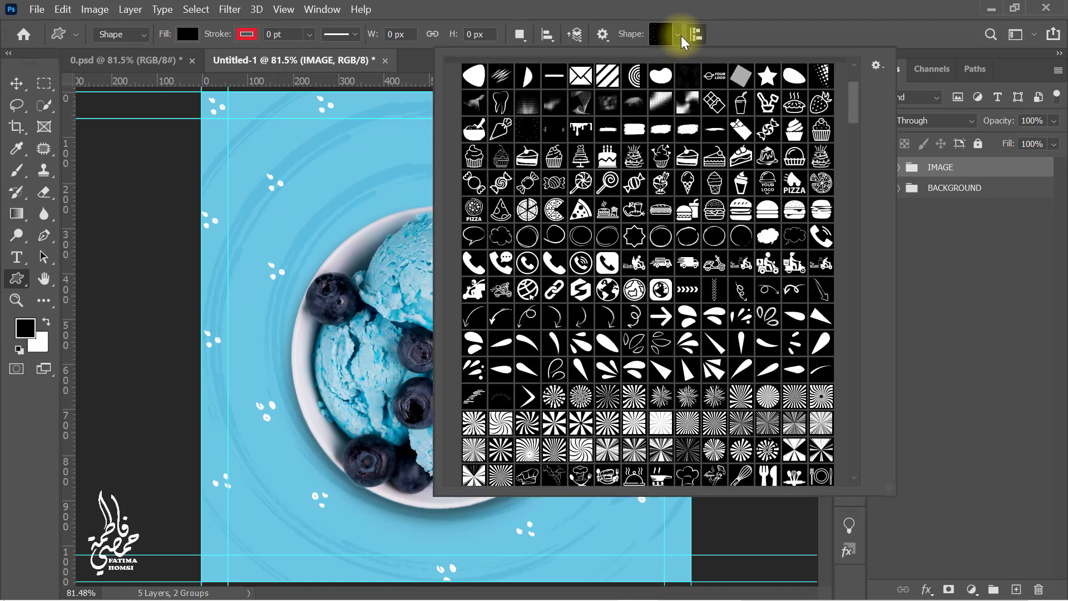
pyautogui.click(521, 289)
pyautogui.click(734, 27)
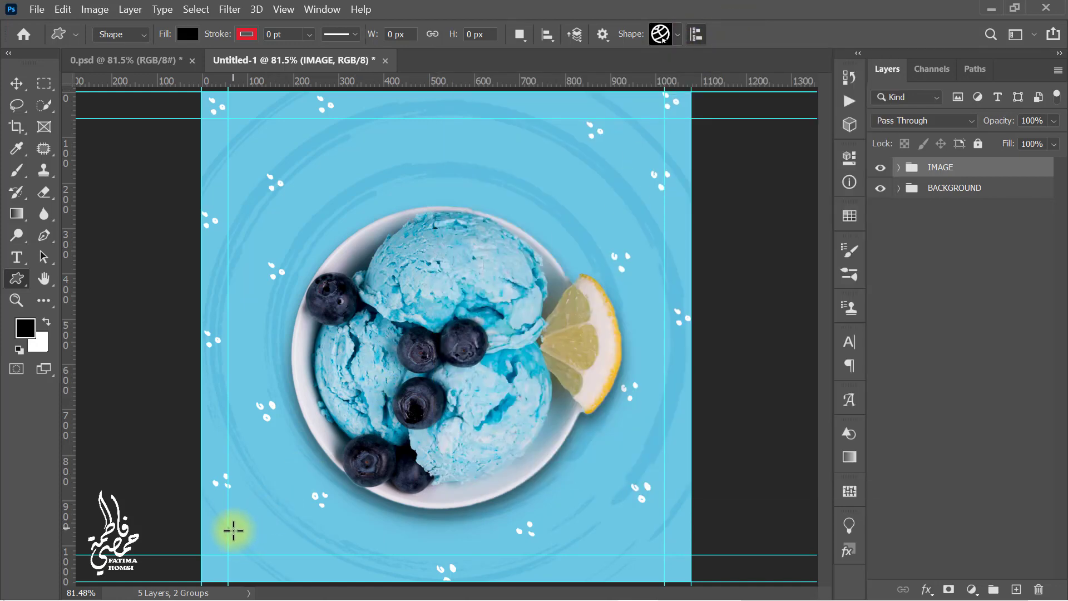
pyautogui.moveTo(234, 530); pyautogui.dragTo(257, 554)
pyautogui.press('Return')
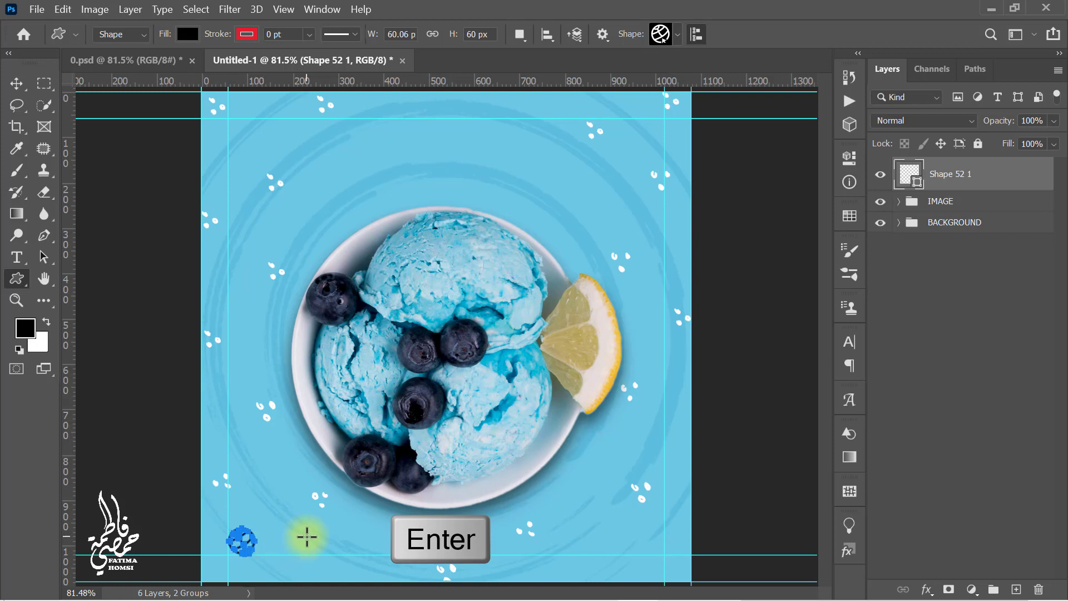
pyautogui.click(188, 35)
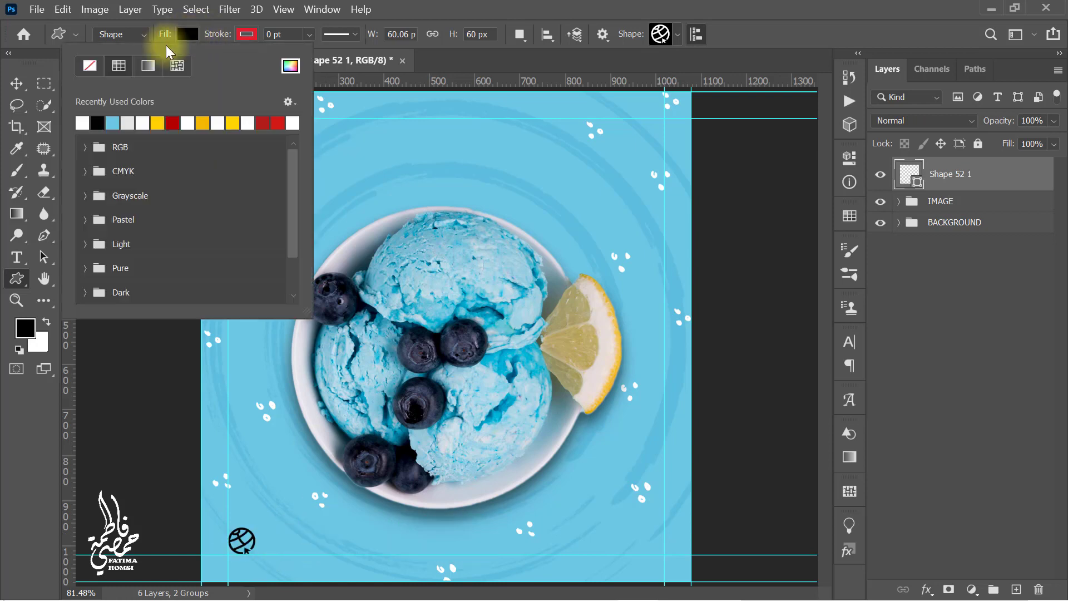
pyautogui.click(82, 123)
pyautogui.click(376, 54)
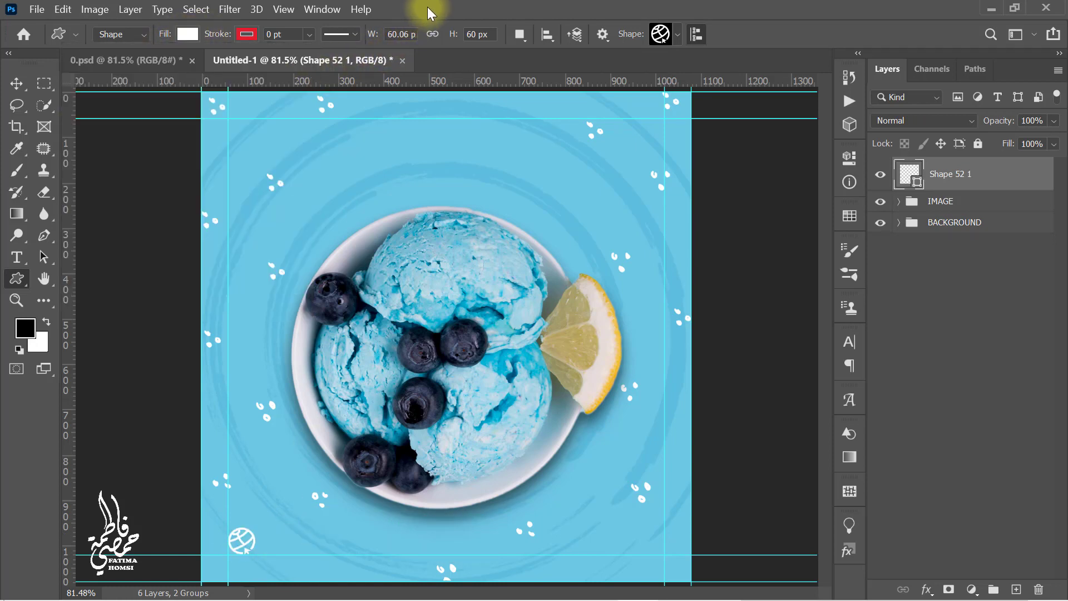
pyautogui.click(21, 265)
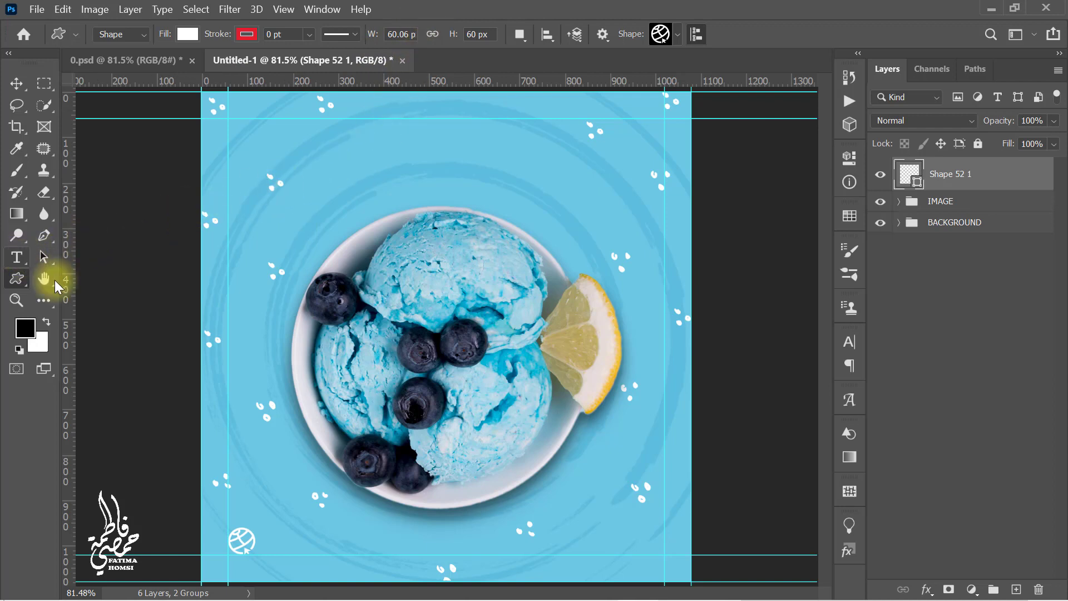
pyautogui.click(136, 255)
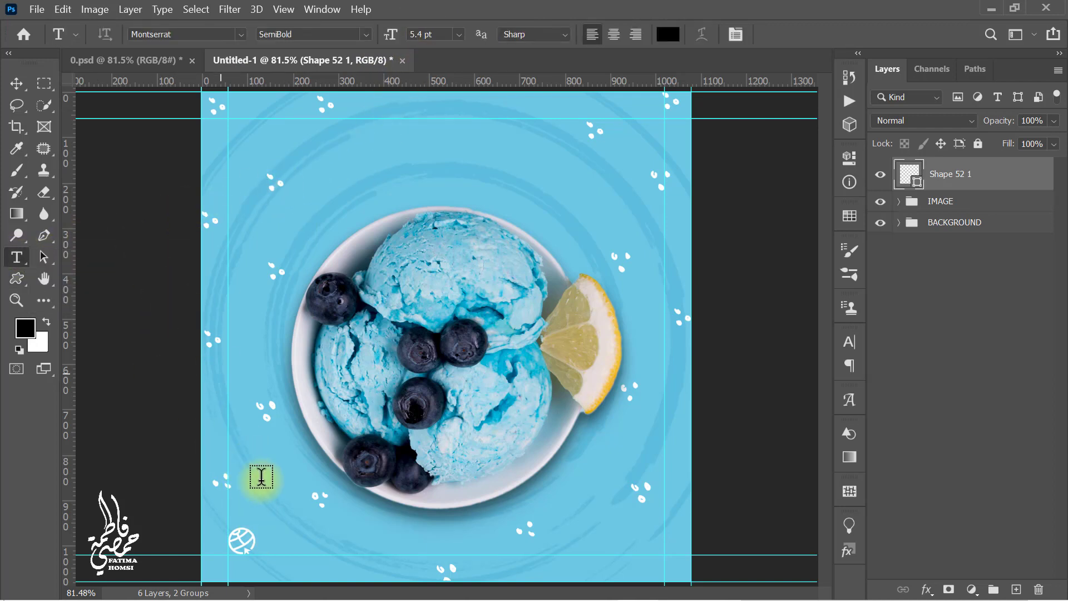
pyautogui.click(391, 530)
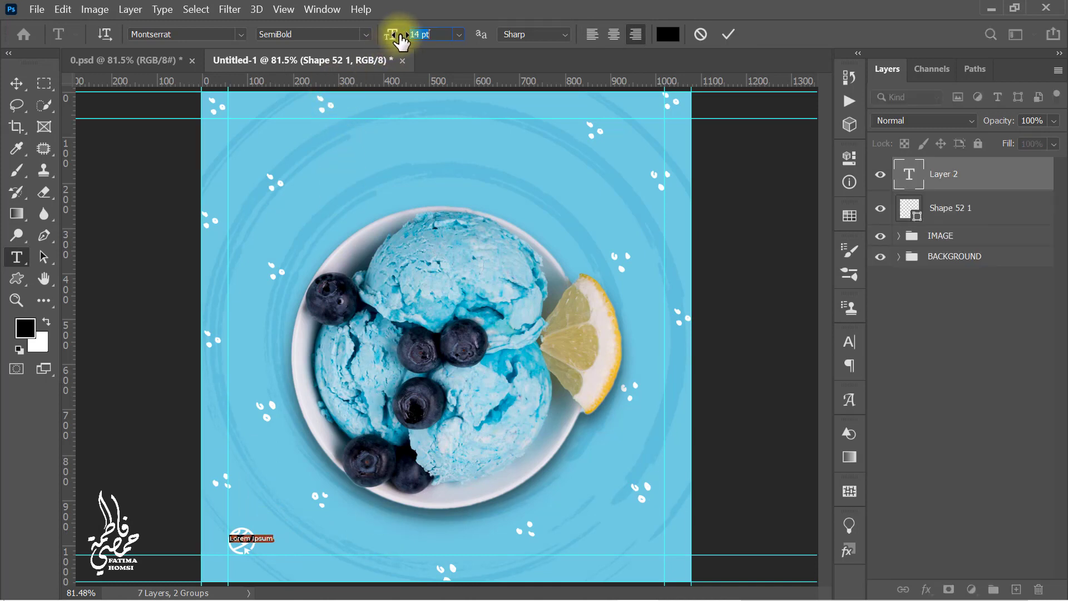
pyautogui.write('www.yoursite.com')
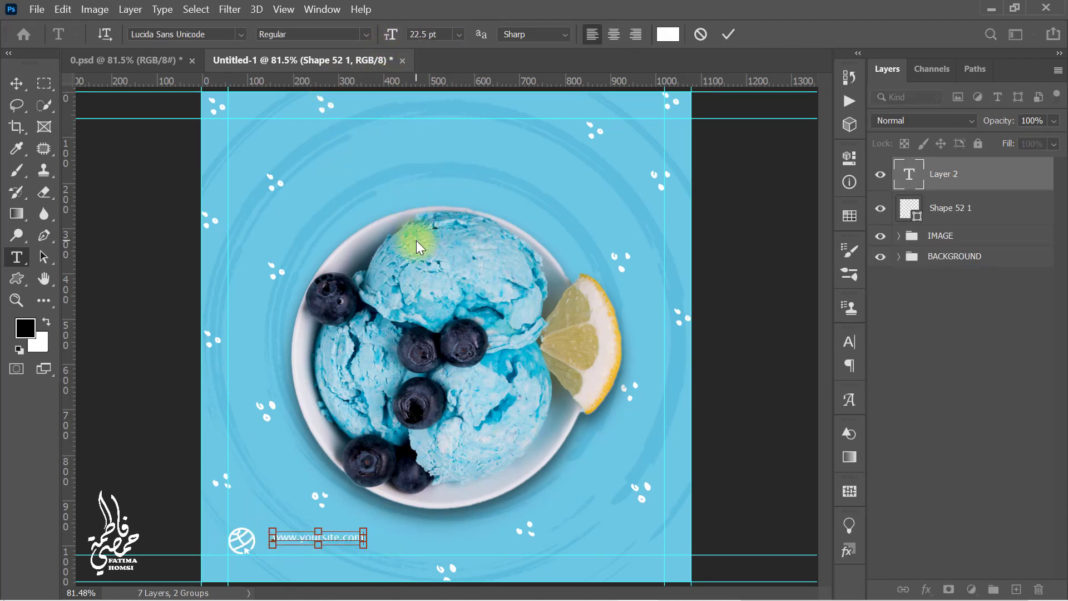
pyautogui.click(728, 34)
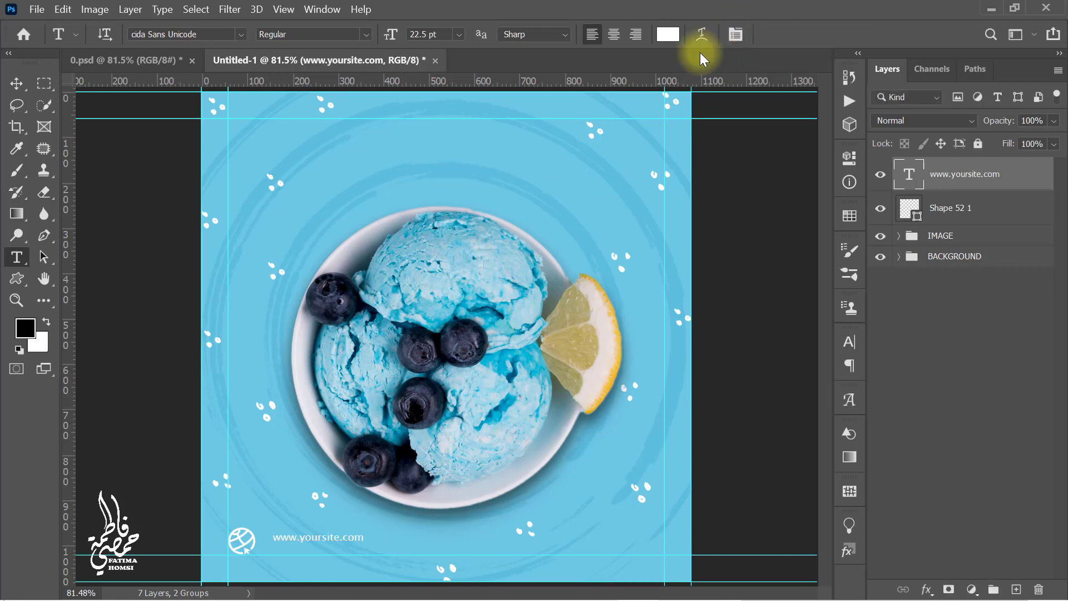
pyautogui.hotkey('ctrl', 't')
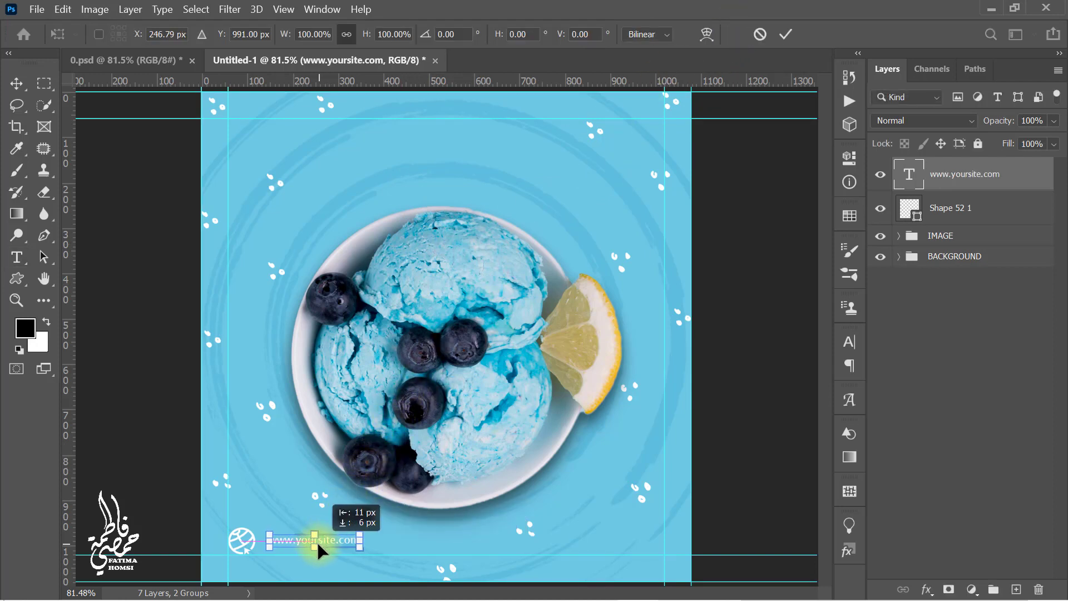
pyautogui.moveTo(322, 535); pyautogui.dragTo(306, 545)
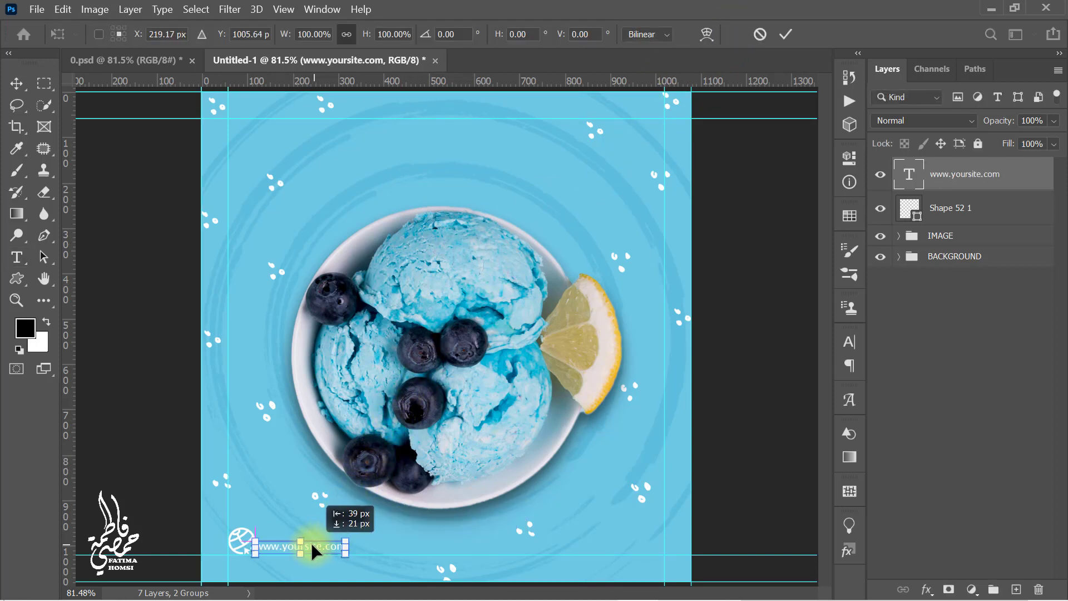
pyautogui.click(785, 34)
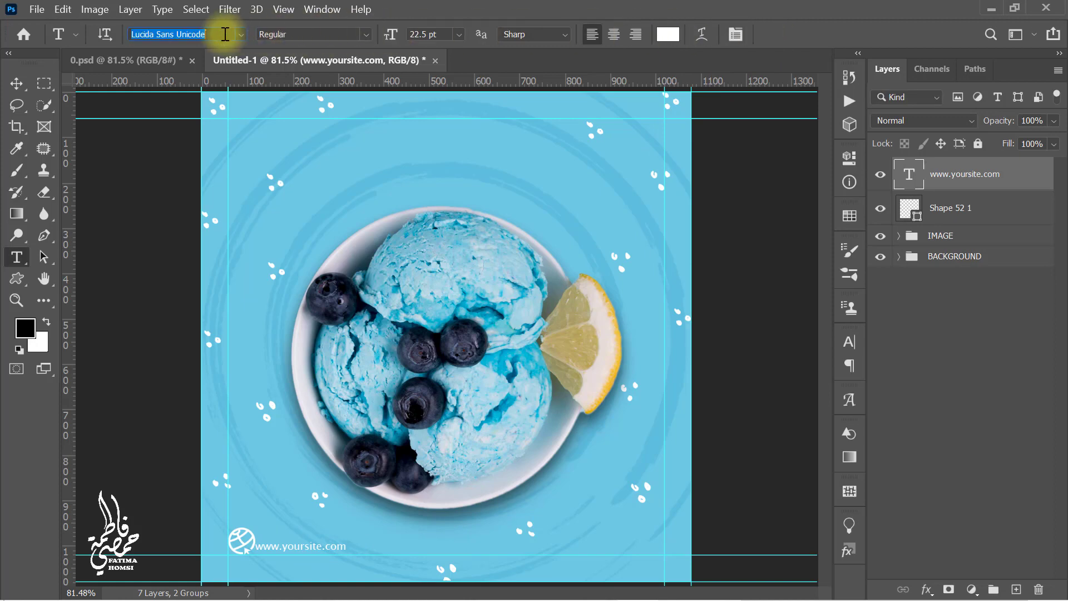
# Set the website text to Montserrat SemiBold and nudge it slightly right
pyautogui.write('Montserrat')
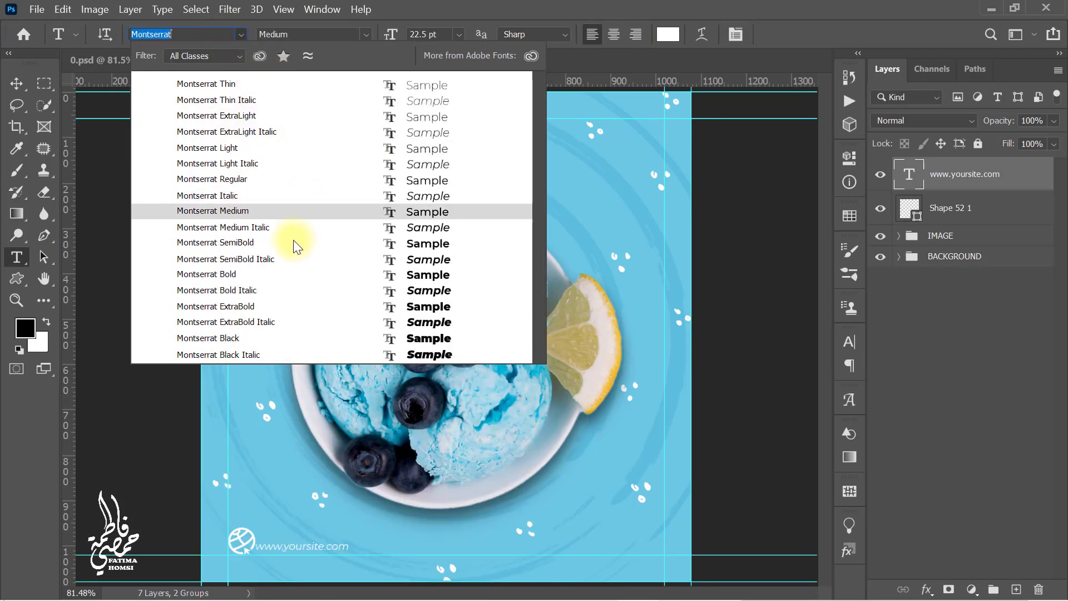
pyautogui.click(291, 242)
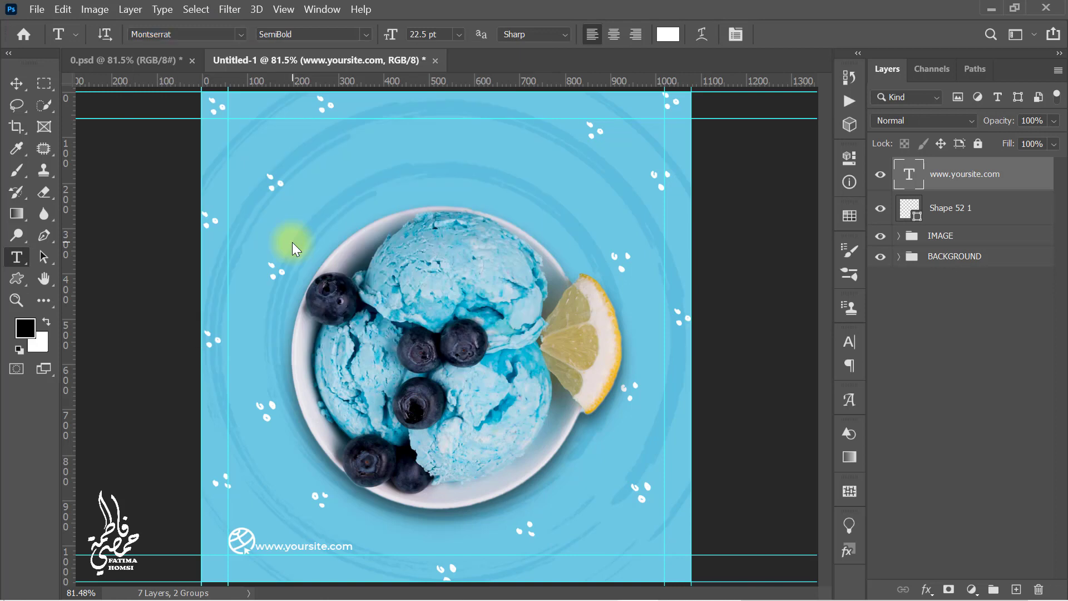
pyautogui.click(16, 83)
pyautogui.press('Right')
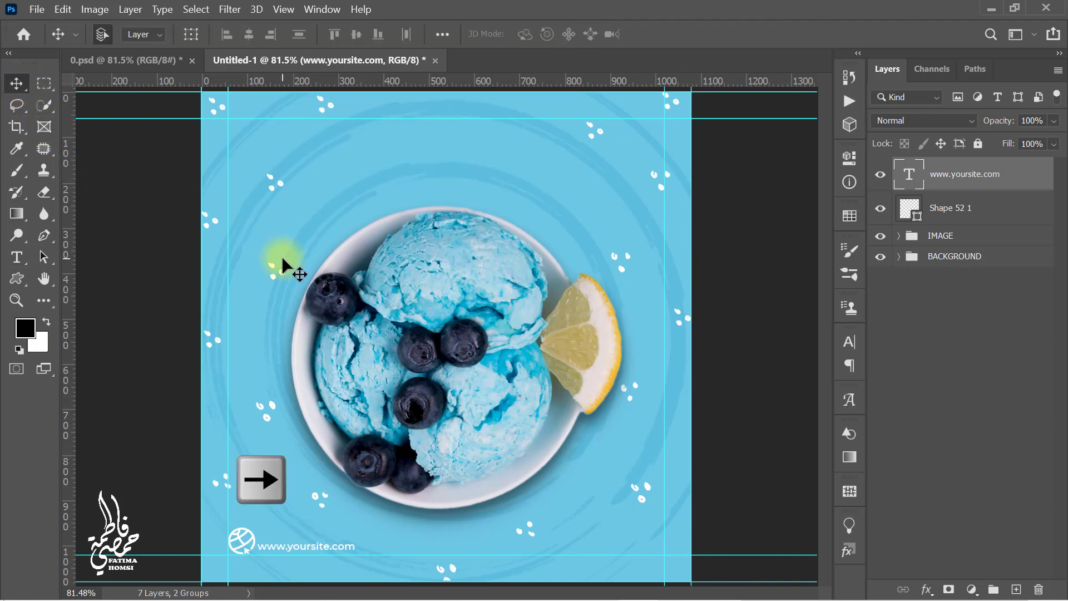
# Scale the globe down to about 73% and nudge the website text back left
pyautogui.click(984, 209)
pyautogui.hotkey('ctrl', 't')
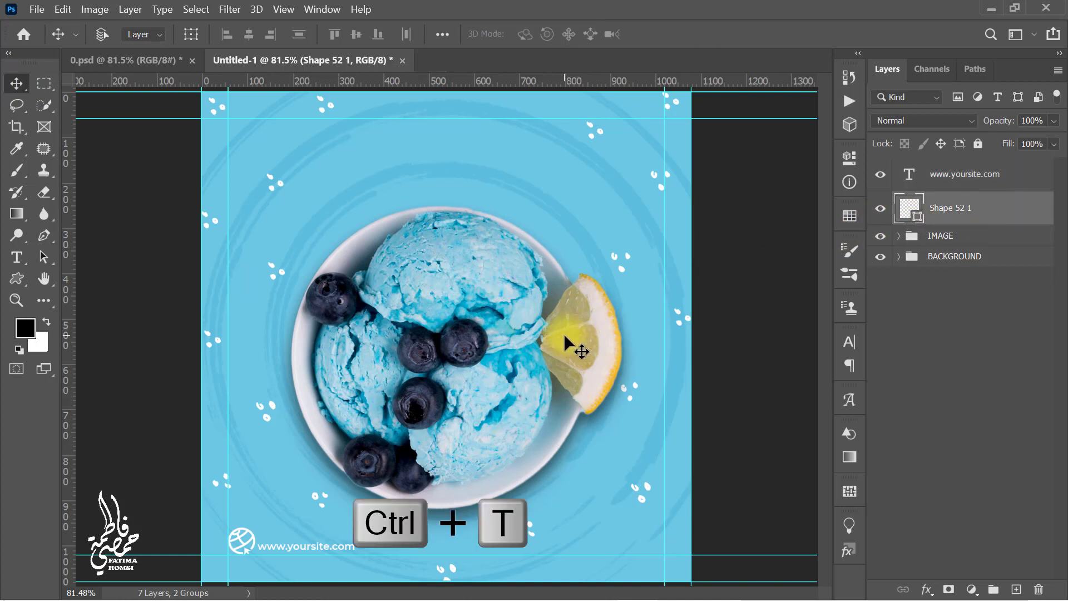
pyautogui.moveTo(255, 528); pyautogui.dragTo(250, 529)
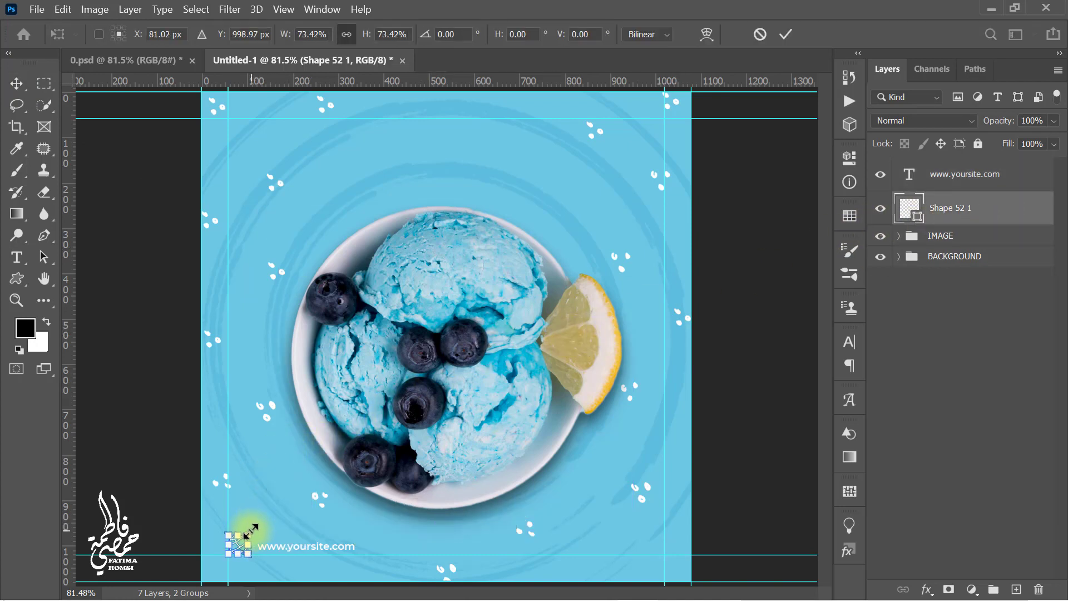
pyautogui.press('Return')
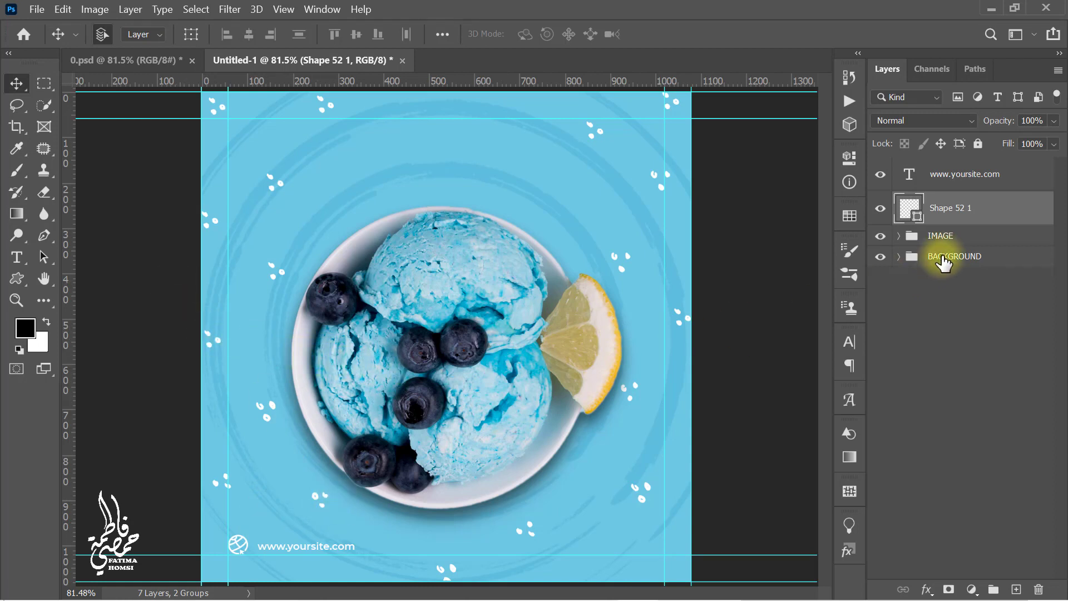
pyautogui.click(1004, 187)
pyautogui.press('Left')
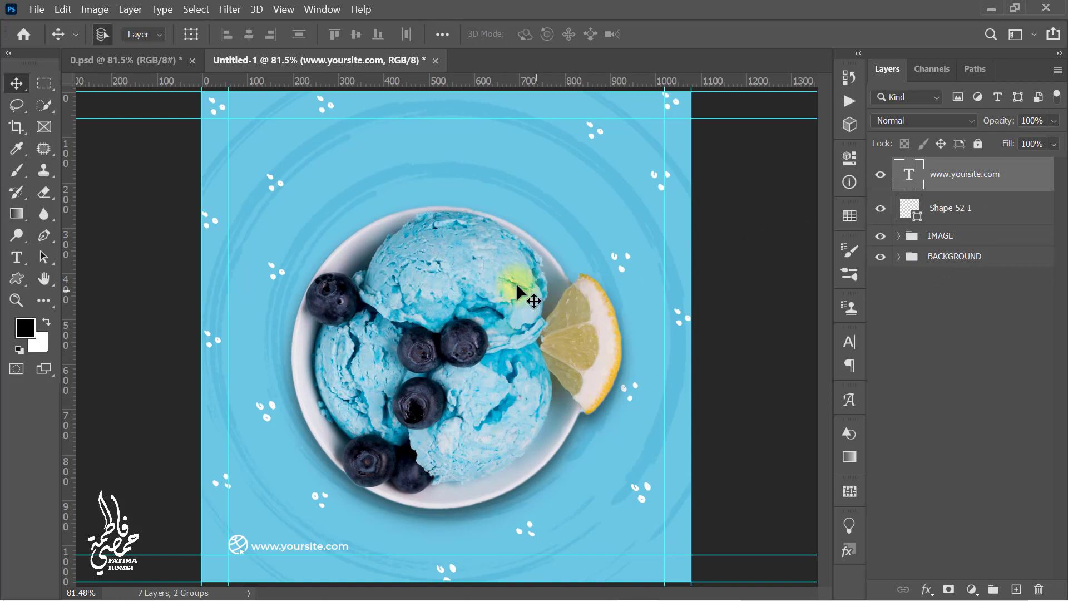
# Draw a rectangle bar below the bowl and give it rounded corners
pyautogui.click(17, 279)
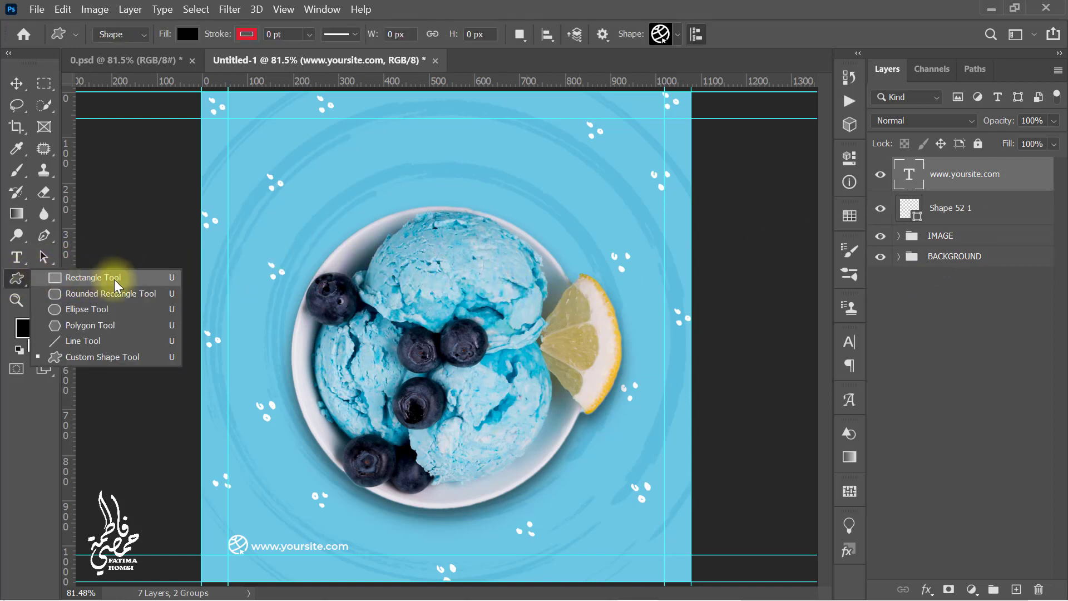
pyautogui.click(93, 277)
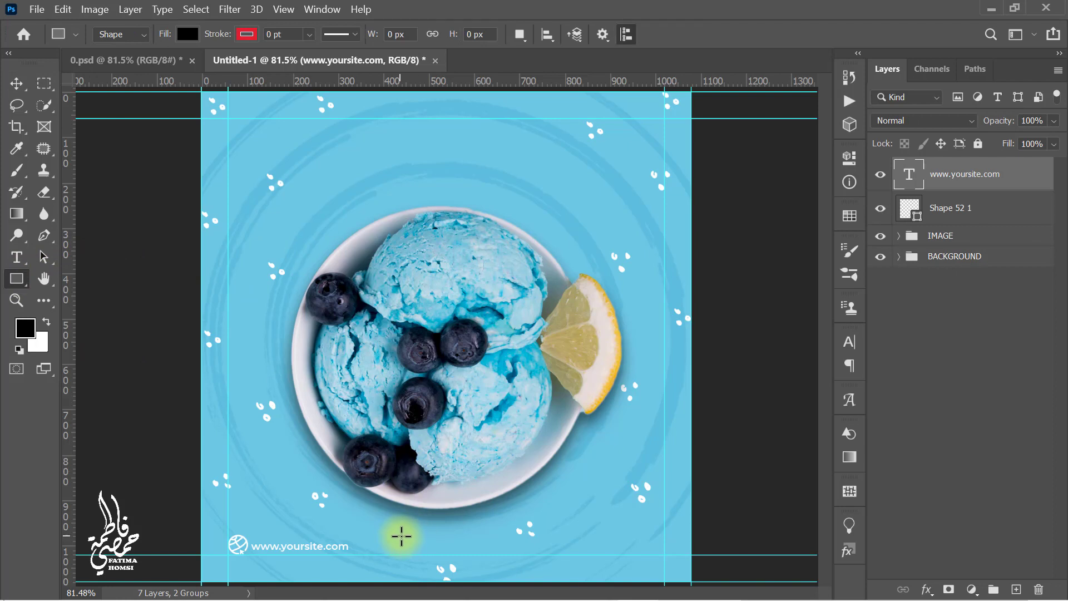
pyautogui.moveTo(399, 535); pyautogui.dragTo(482, 555)
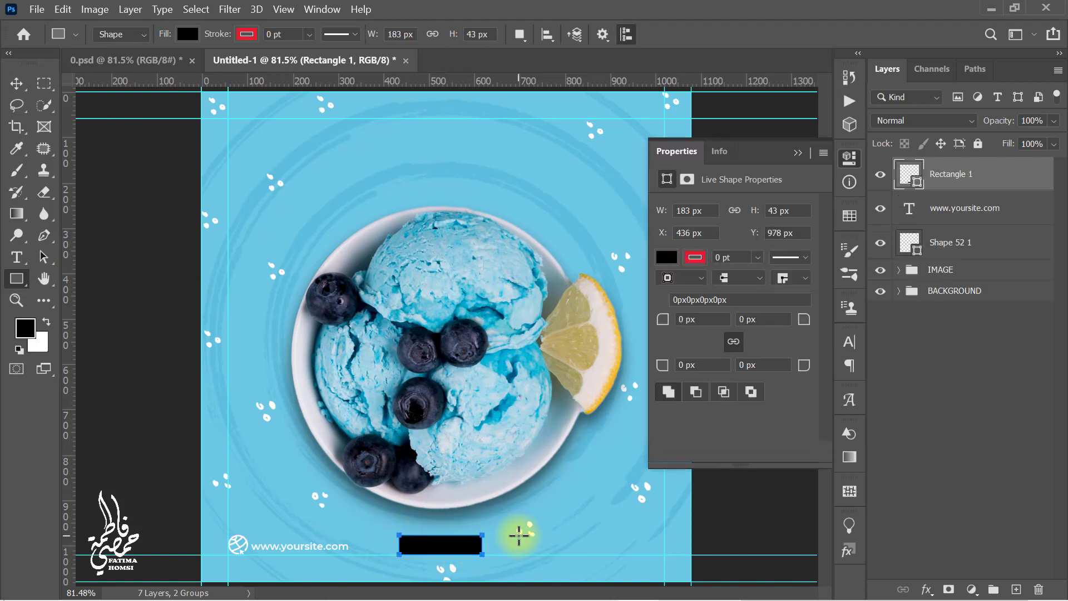
pyautogui.click(695, 319)
pyautogui.write('24')
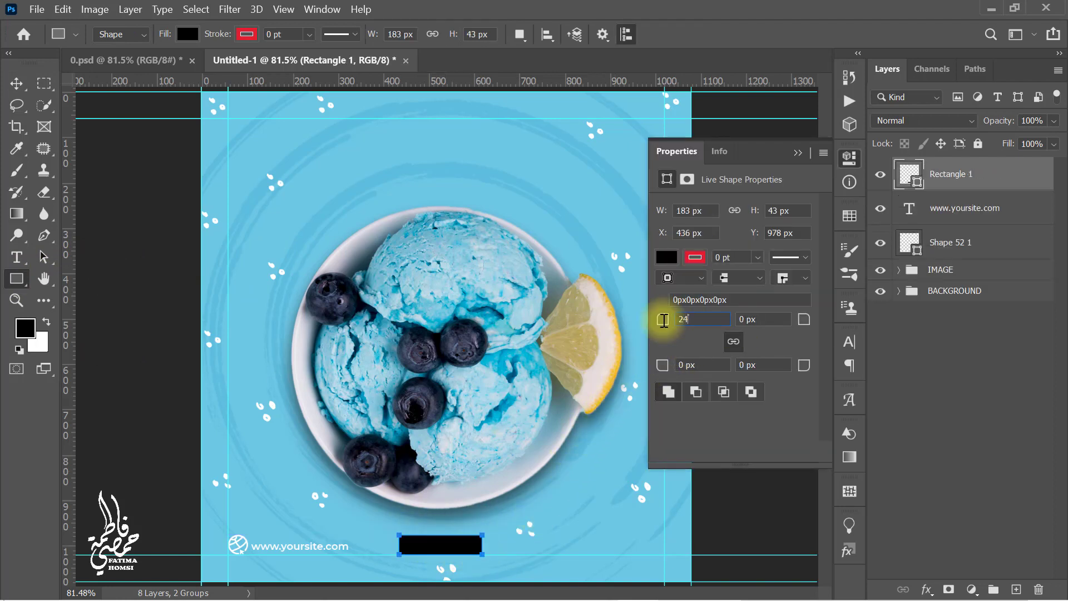
pyautogui.press('Return')
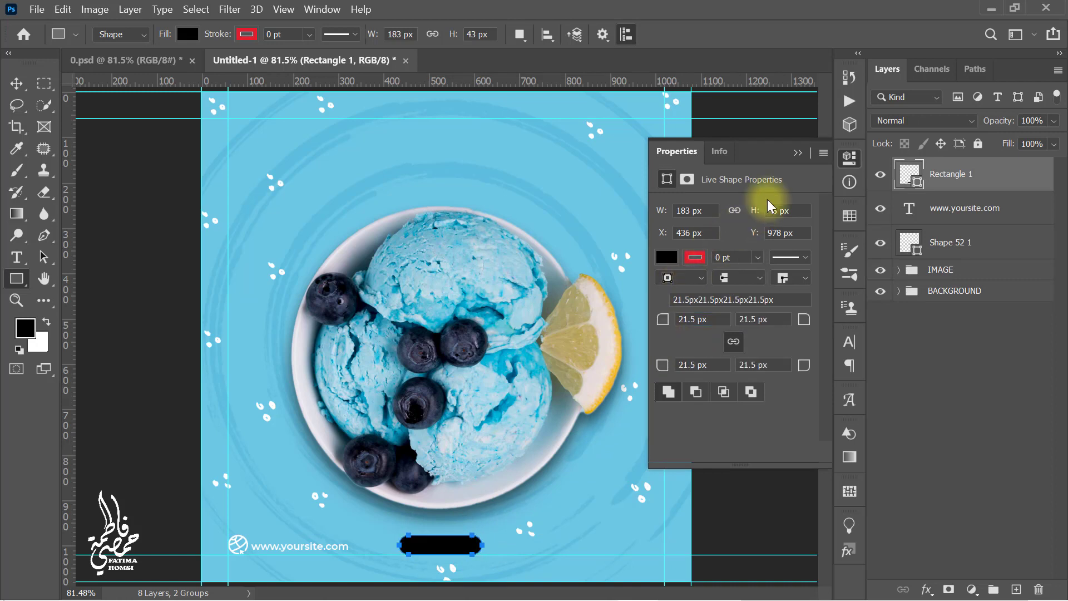
pyautogui.click(797, 151)
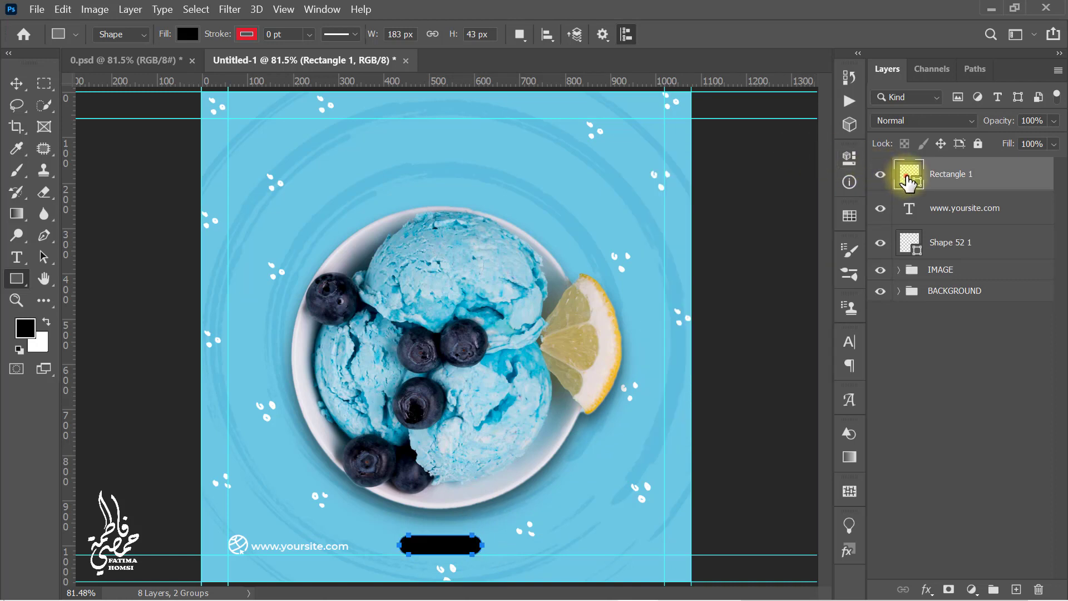
# Fill the bar with navy #27344e and nudge it slightly right
pyautogui.doubleClick(907, 180)
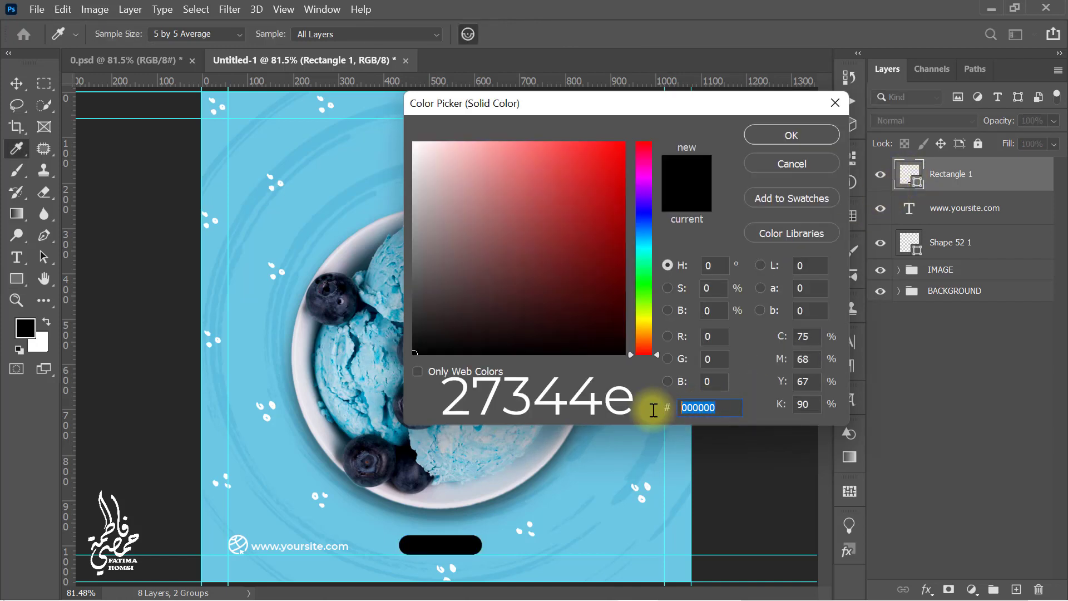
pyautogui.write('27344e')
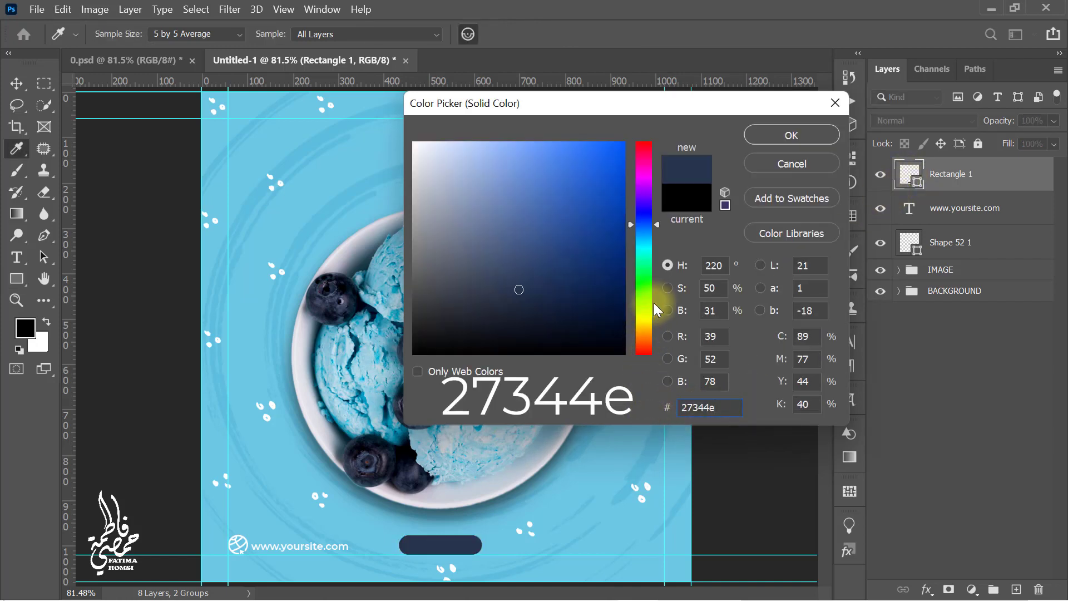
pyautogui.click(776, 133)
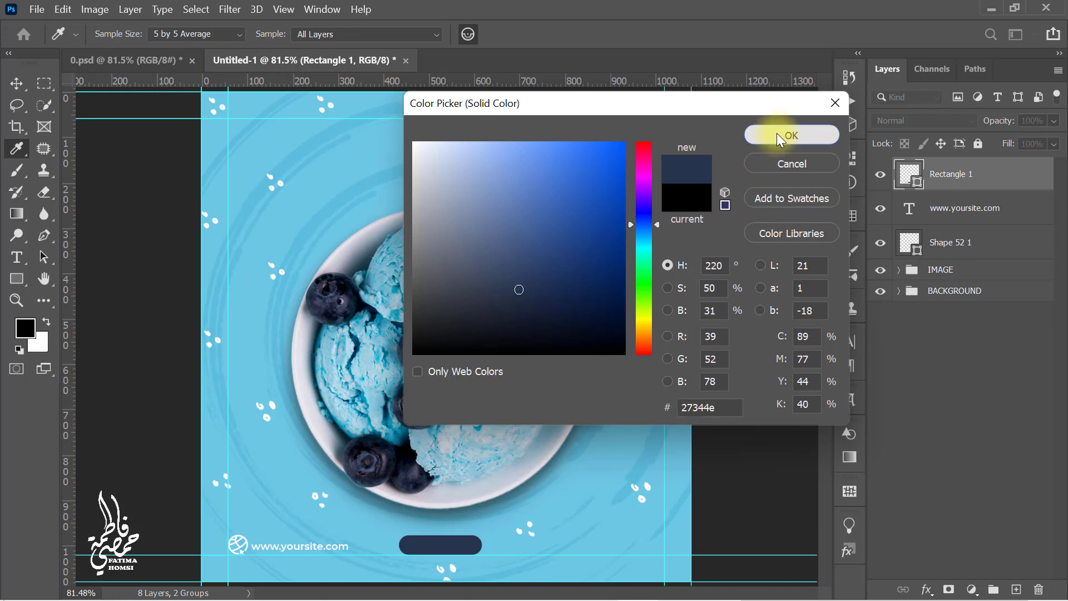
pyautogui.hotkey('ctrl', 't')
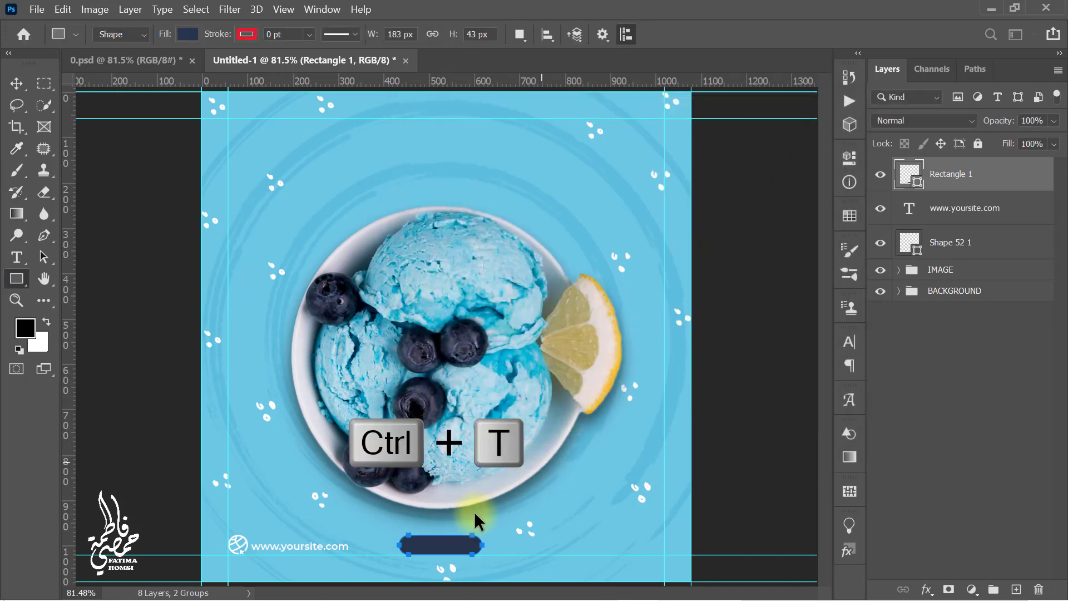
pyautogui.moveTo(441, 542); pyautogui.dragTo(444, 542)
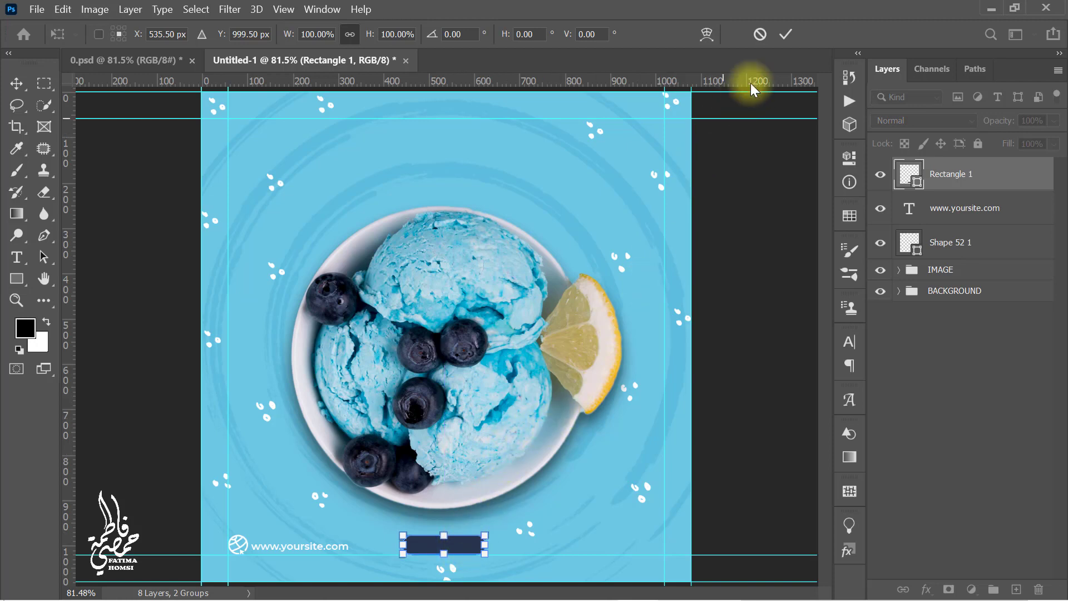
pyautogui.click(785, 34)
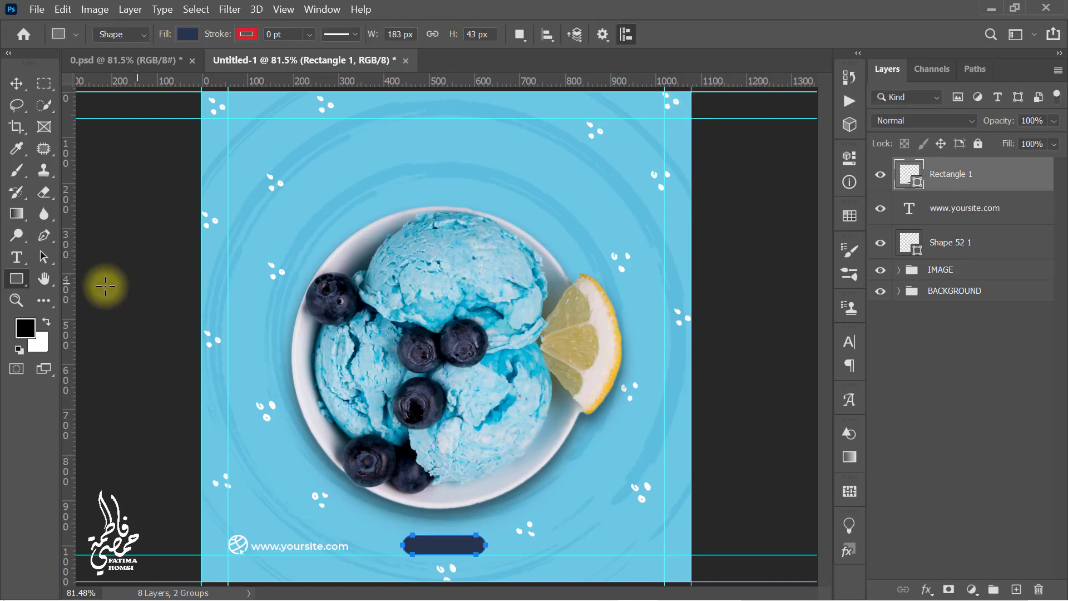
pyautogui.click(17, 257)
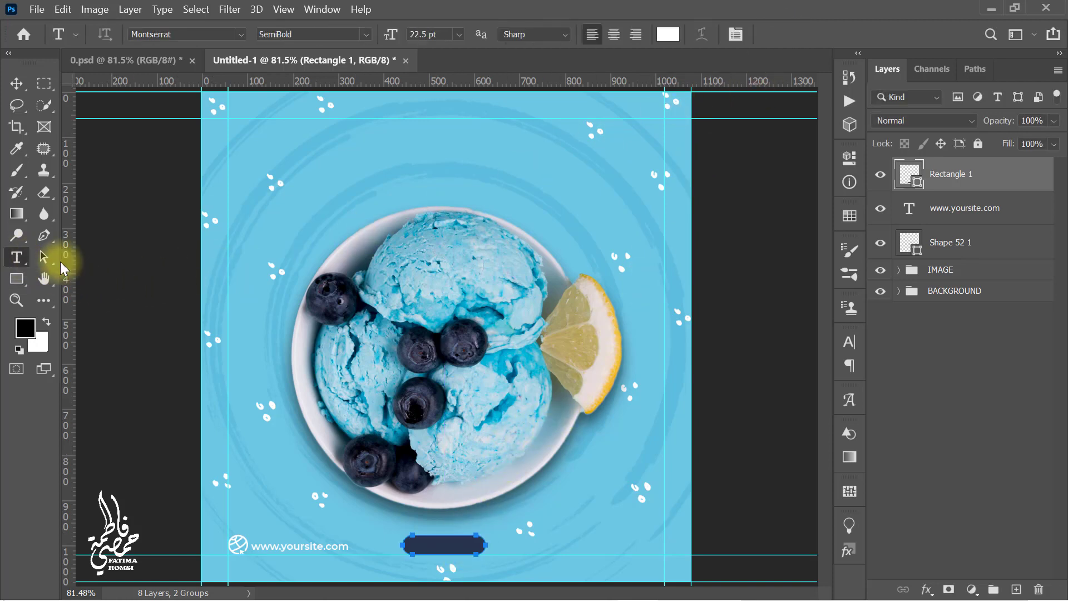
# Add extra-bold ORDER NOW text and move it onto the navy button
pyautogui.click(429, 177)
pyautogui.write('ORDER NOW')
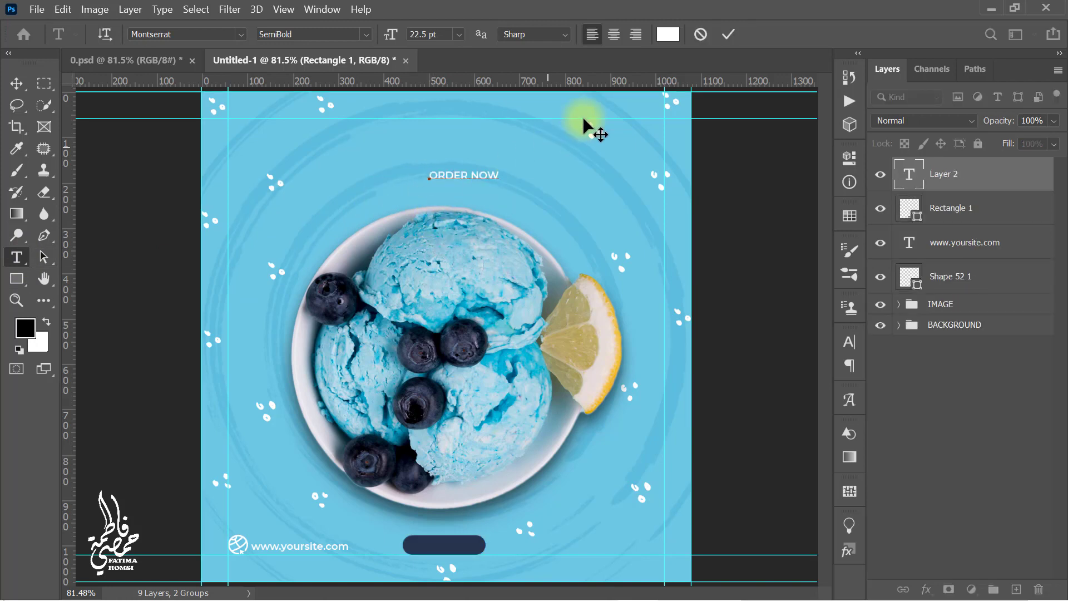
pyautogui.click(728, 34)
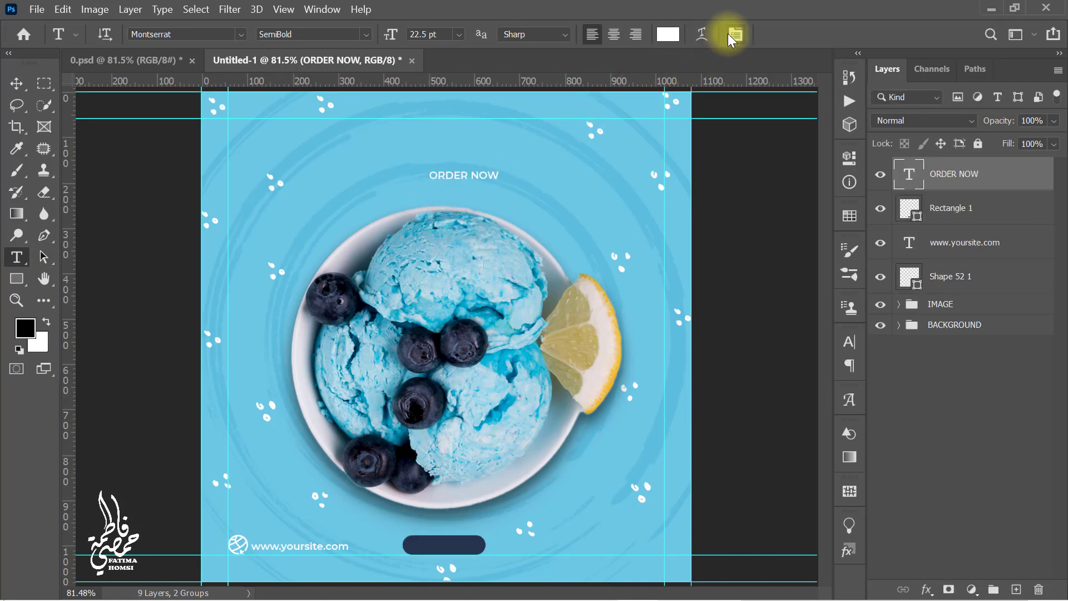
pyautogui.click(367, 34)
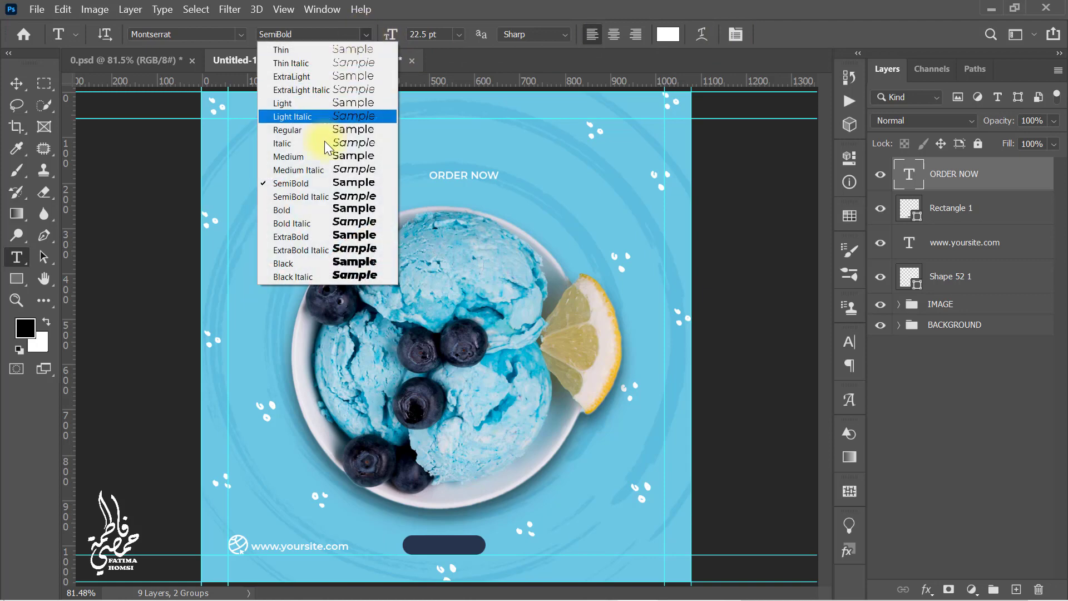
pyautogui.click(313, 236)
pyautogui.hotkey('ctrl', 't')
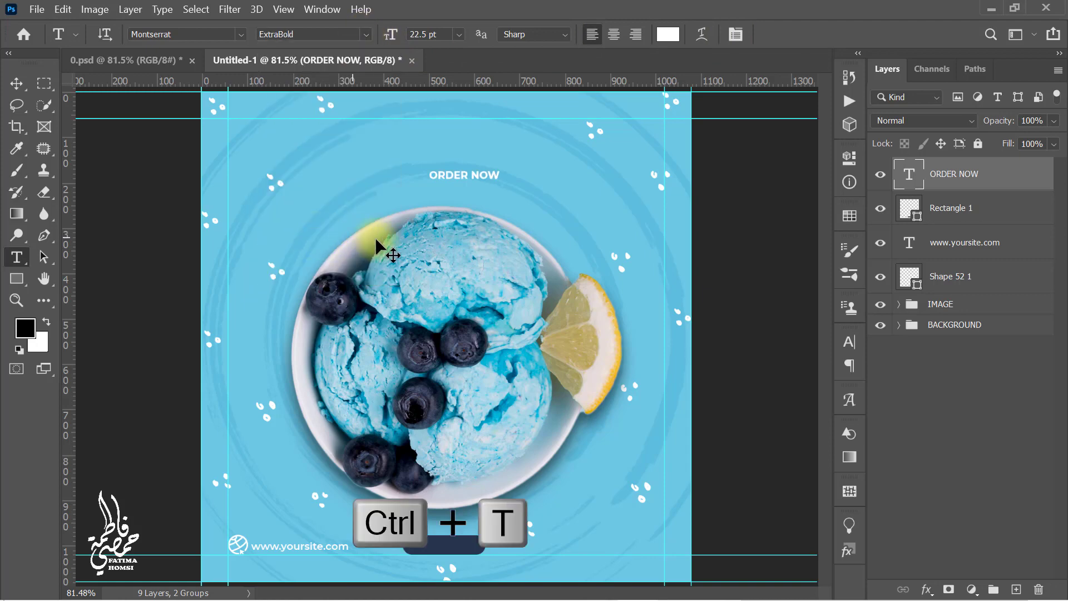
pyautogui.moveTo(471, 174); pyautogui.dragTo(475, 545)
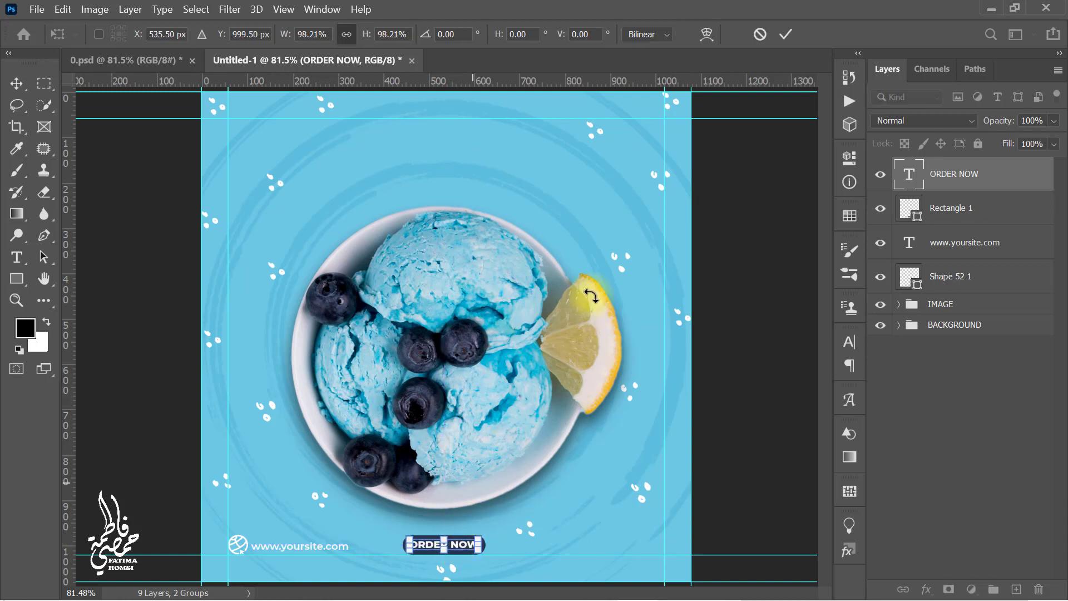
pyautogui.click(783, 34)
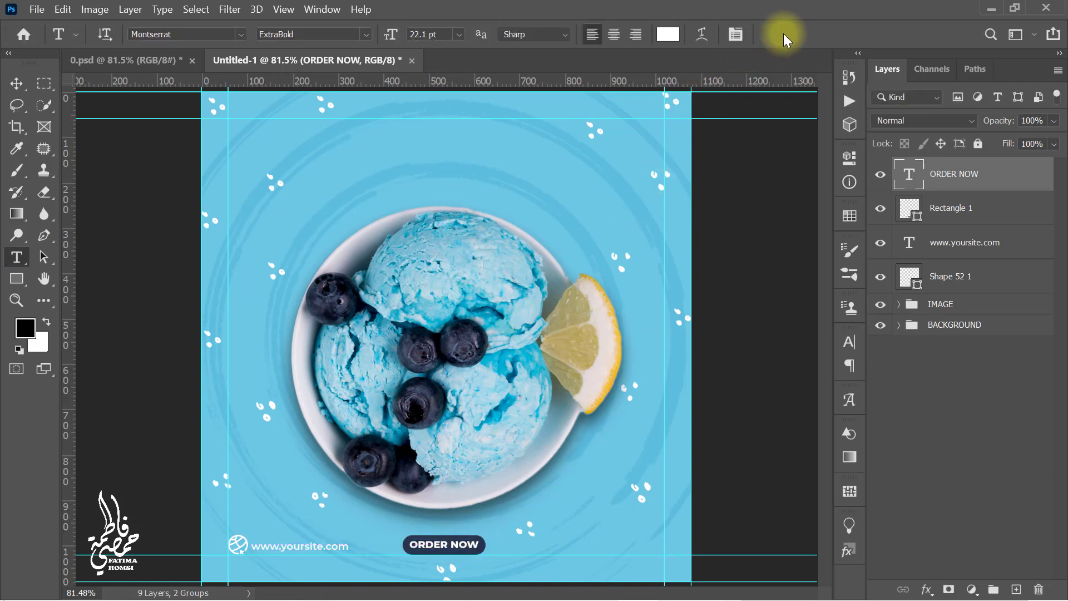
# Paste the phone number in Montserrat SemiBold and move it to the bottom-right footer
pyautogui.click(478, 159)
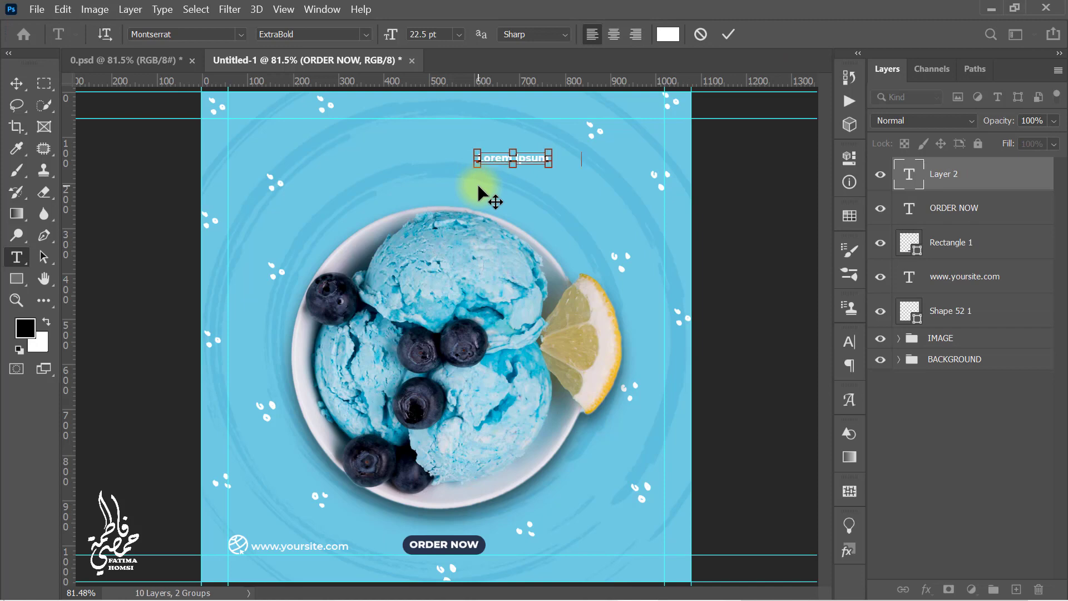
pyautogui.hotkey('ctrl', 'v')
pyautogui.click(729, 35)
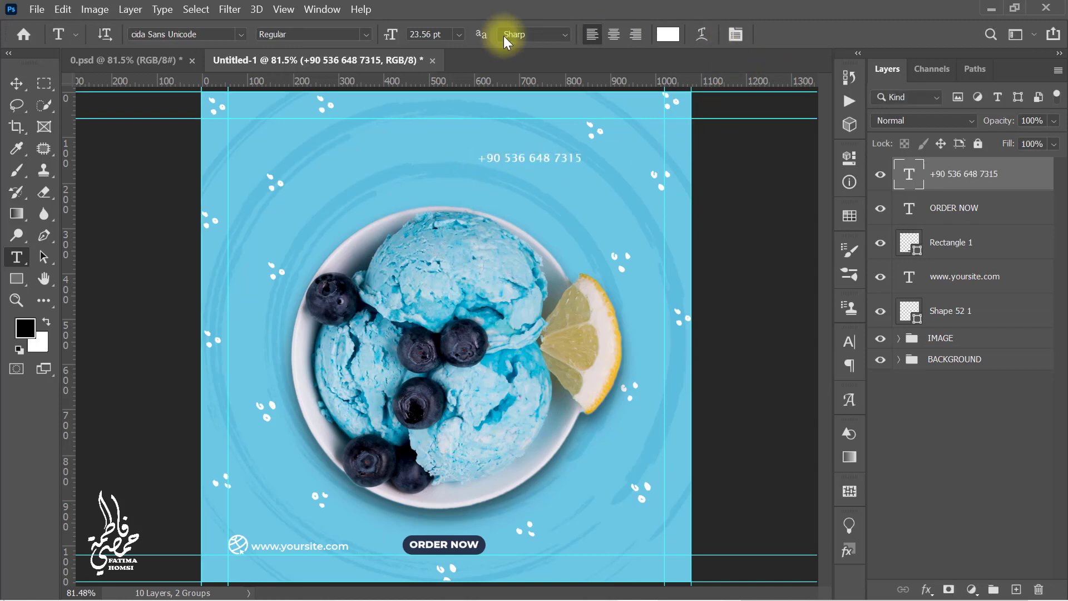
pyautogui.click(227, 34)
pyautogui.write('Montserrat')
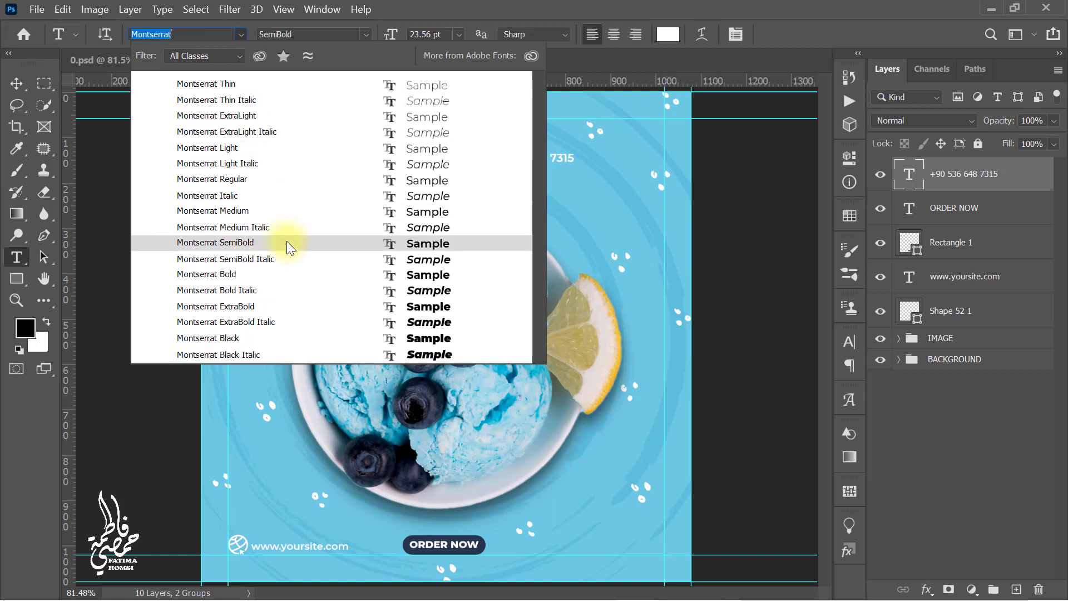
pyautogui.click(286, 241)
pyautogui.hotkey('ctrl', 't')
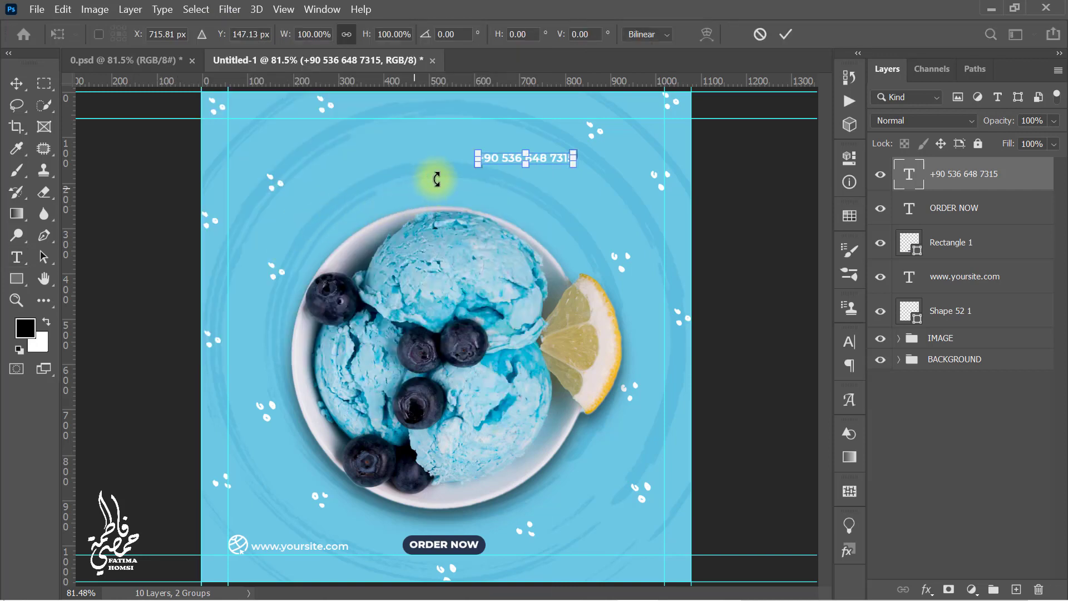
pyautogui.moveTo(553, 157); pyautogui.dragTo(639, 552)
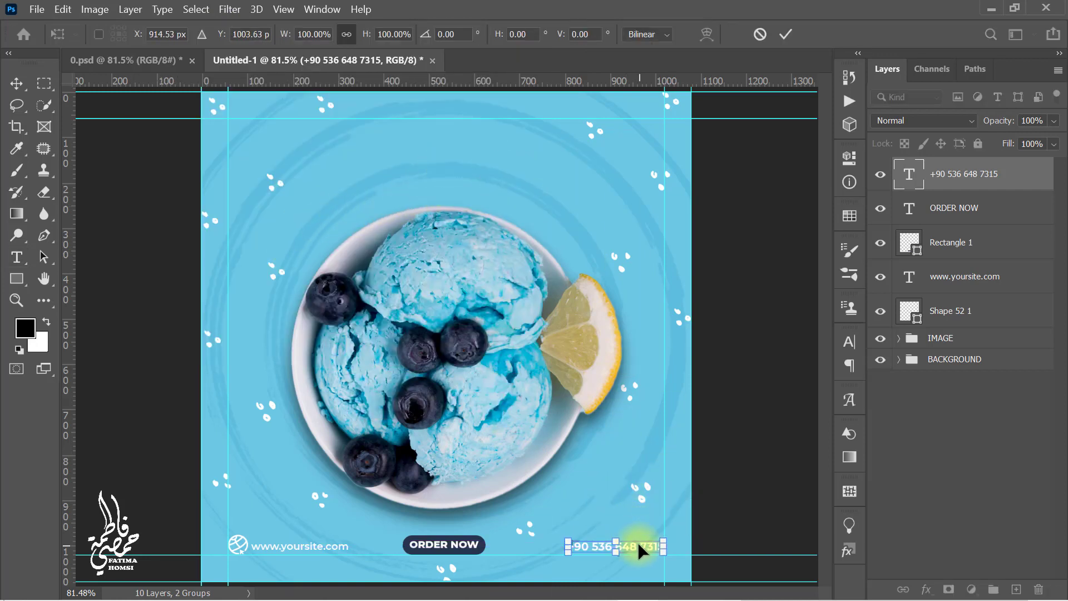
pyautogui.click(784, 35)
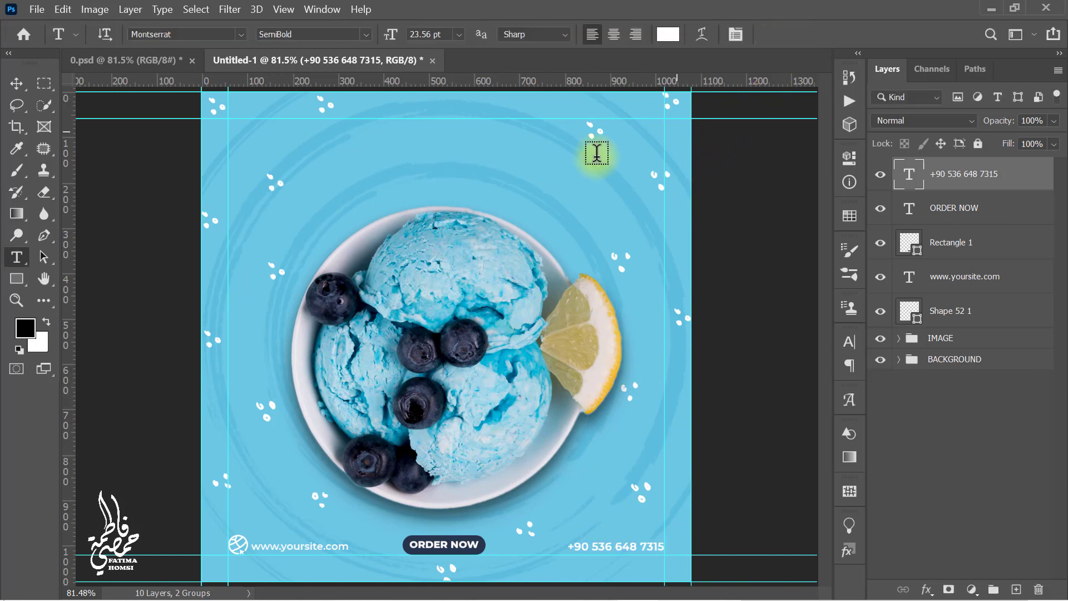
pyautogui.click(17, 278)
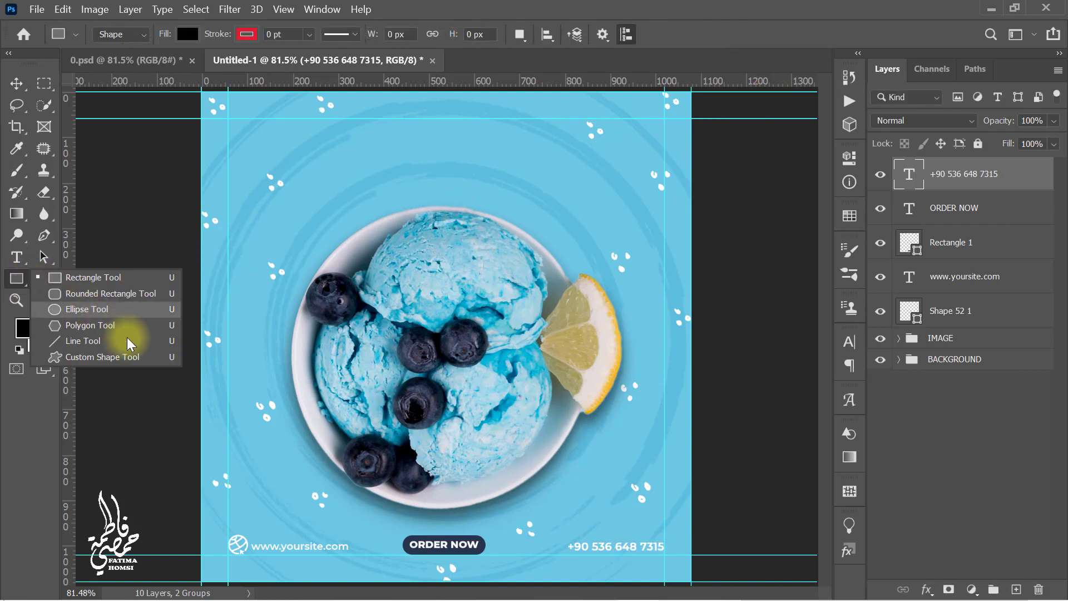
# Draw a white phone-in-circle custom shape just before the phone number
pyautogui.click(133, 356)
pyautogui.click(678, 36)
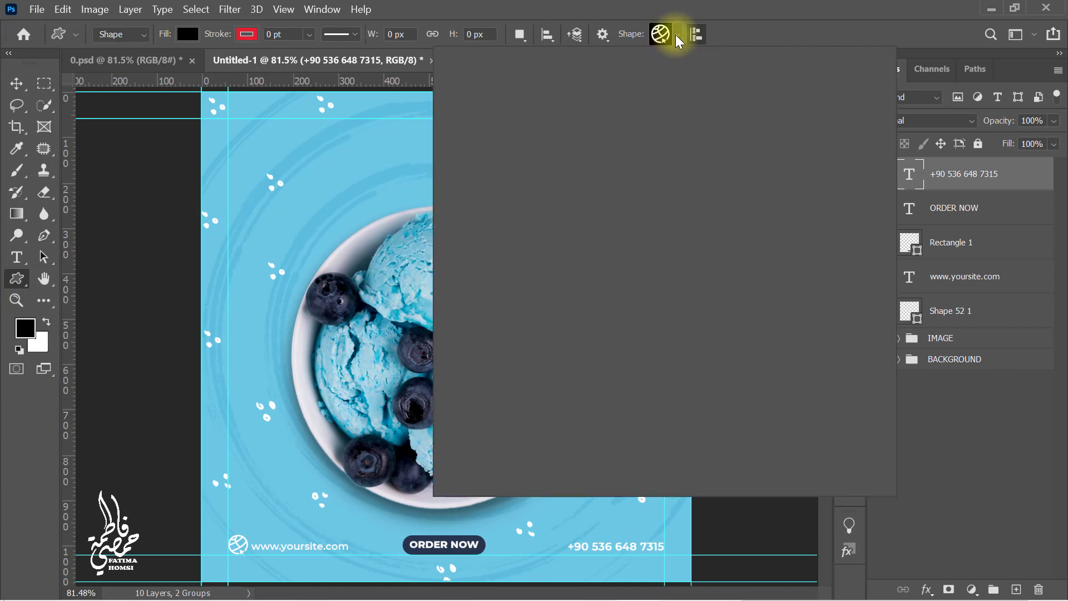
pyautogui.click(580, 261)
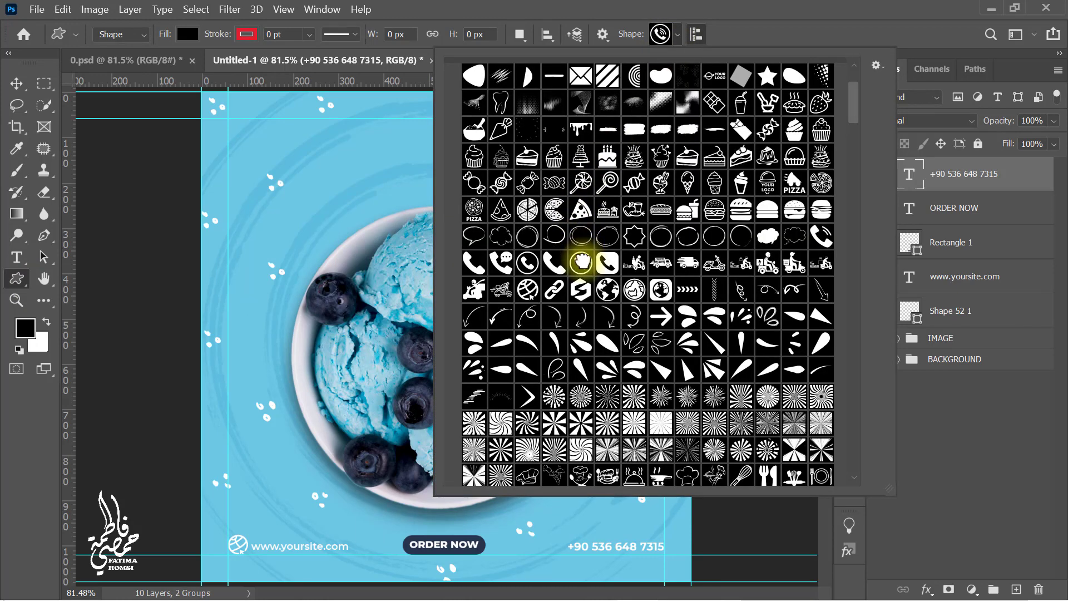
pyautogui.click(750, 33)
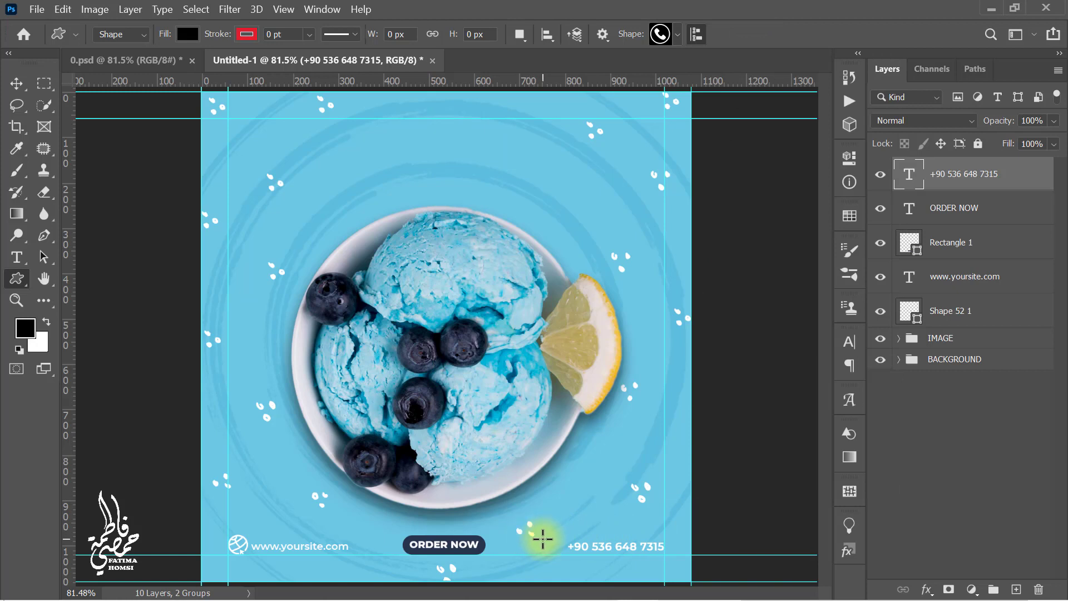
pyautogui.moveTo(538, 536); pyautogui.dragTo(559, 556)
pyautogui.press('Return')
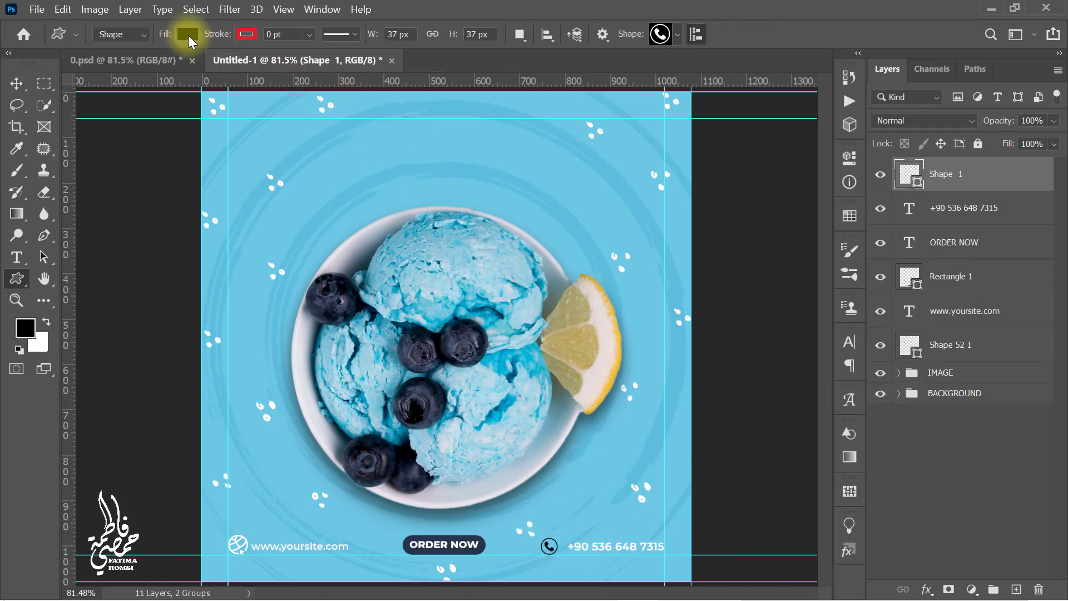
pyautogui.click(189, 36)
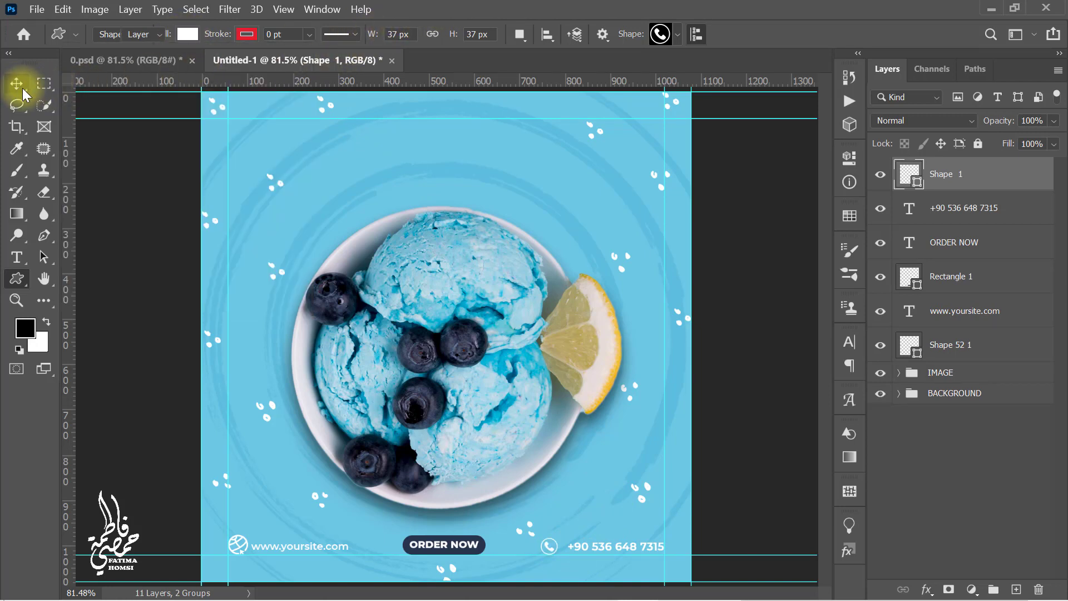
pyautogui.click(16, 83)
pyautogui.press('Right')
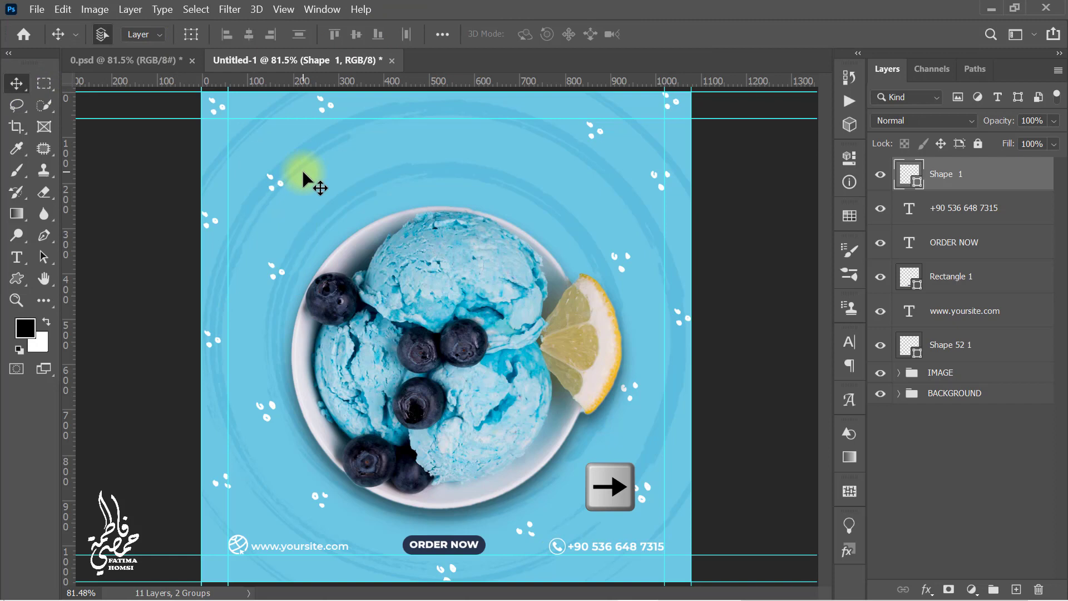
# Group the footer and button layers and name the group ORDER
pyautogui.keyDown('shift'); pyautogui.click(1019, 344); pyautogui.keyUp('shift')
pyautogui.hotkey('ctrl', 'g')
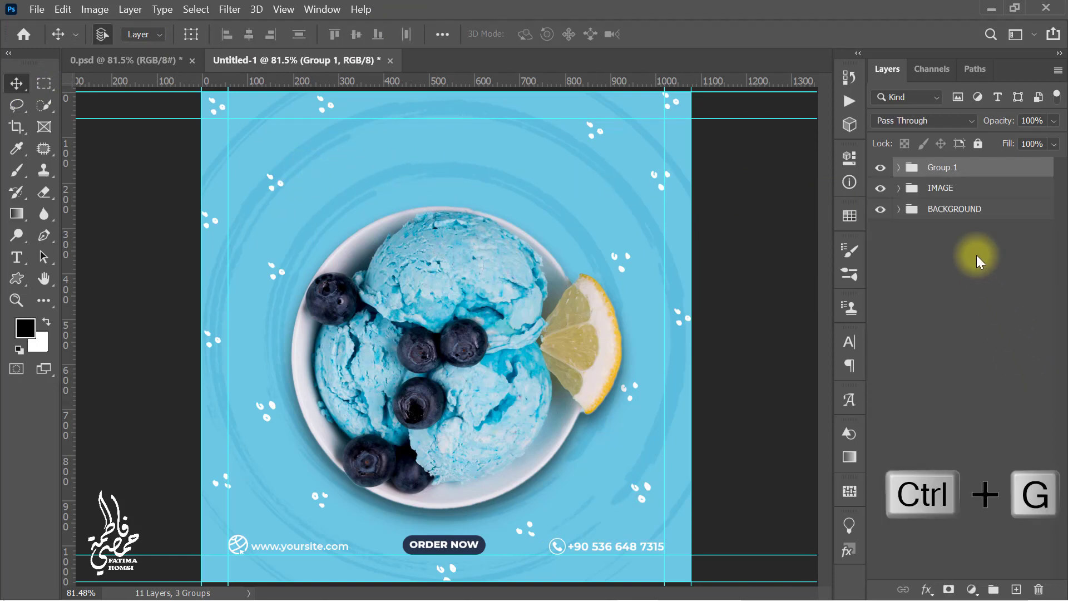
pyautogui.doubleClick(941, 167)
pyautogui.write('ORDER')
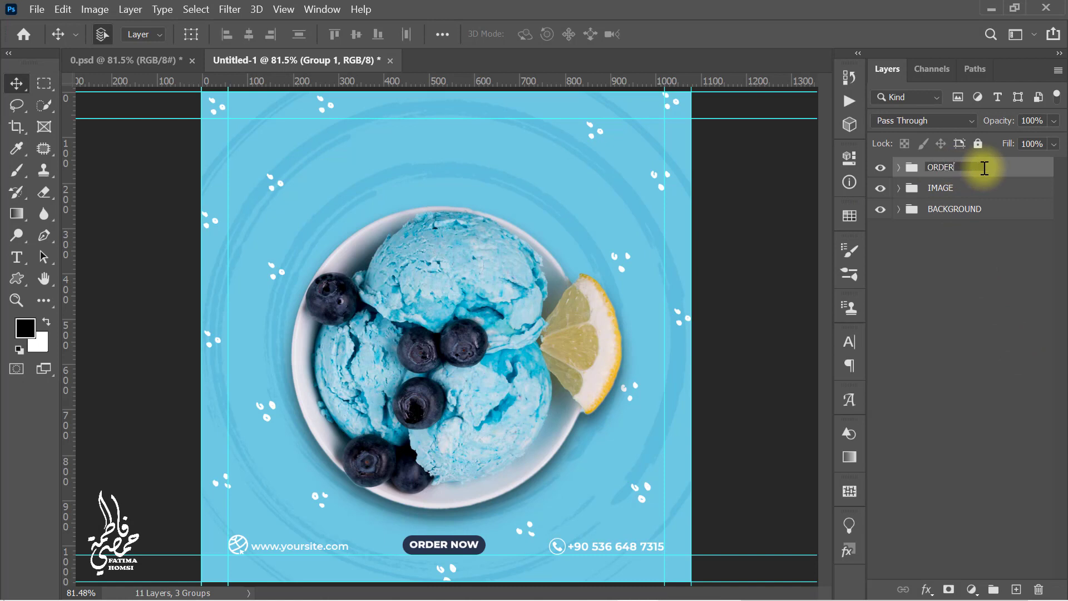
pyautogui.press('Return')
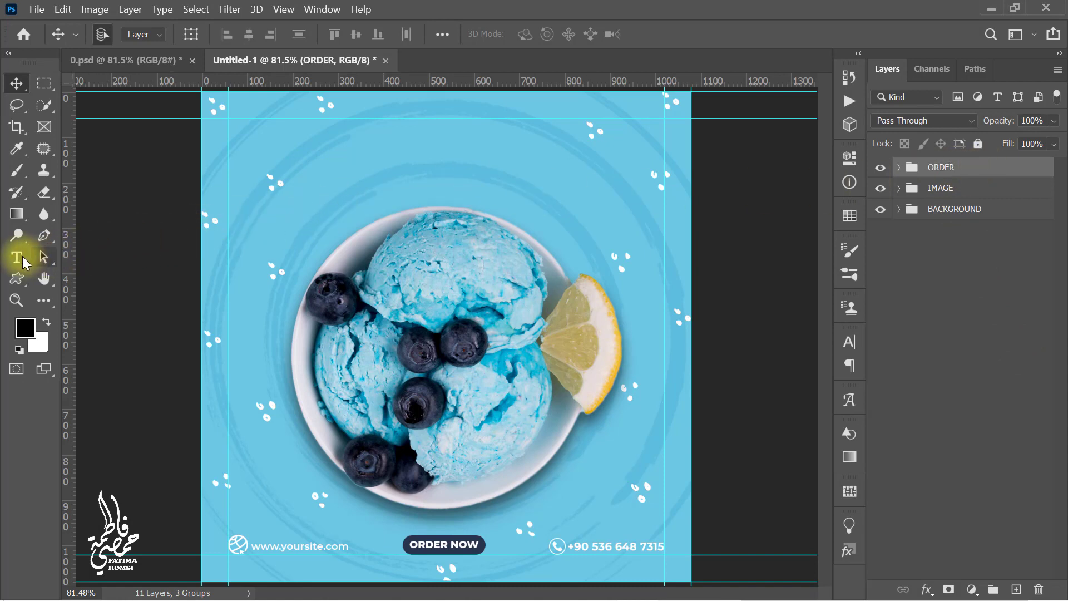
pyautogui.click(23, 257)
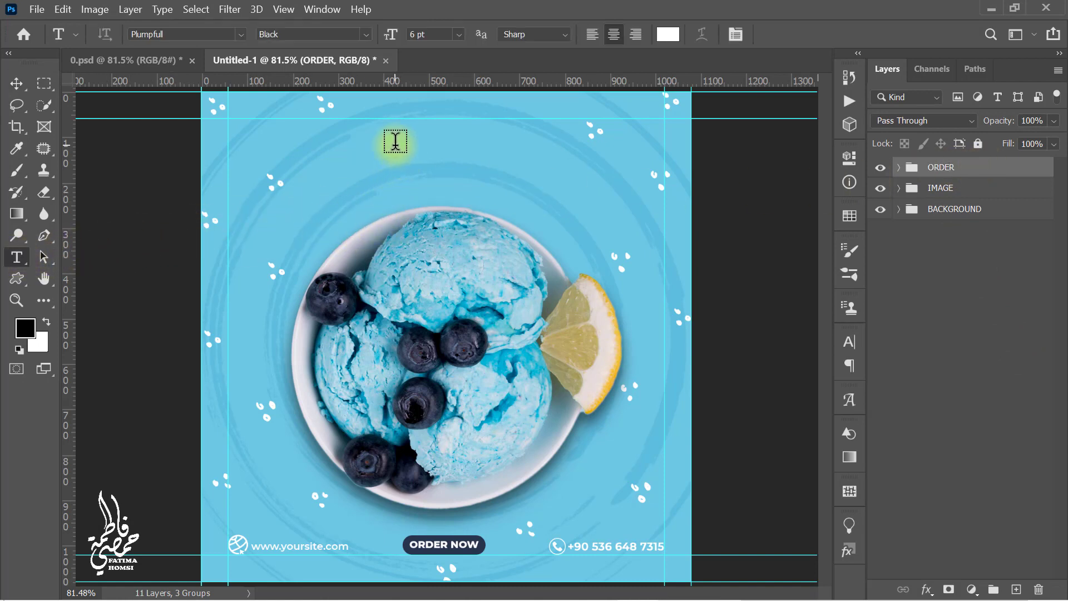
# Add 38 pt SUMMER and ICE CREAM text layers and set both to Plumpfull
pyautogui.click(395, 142)
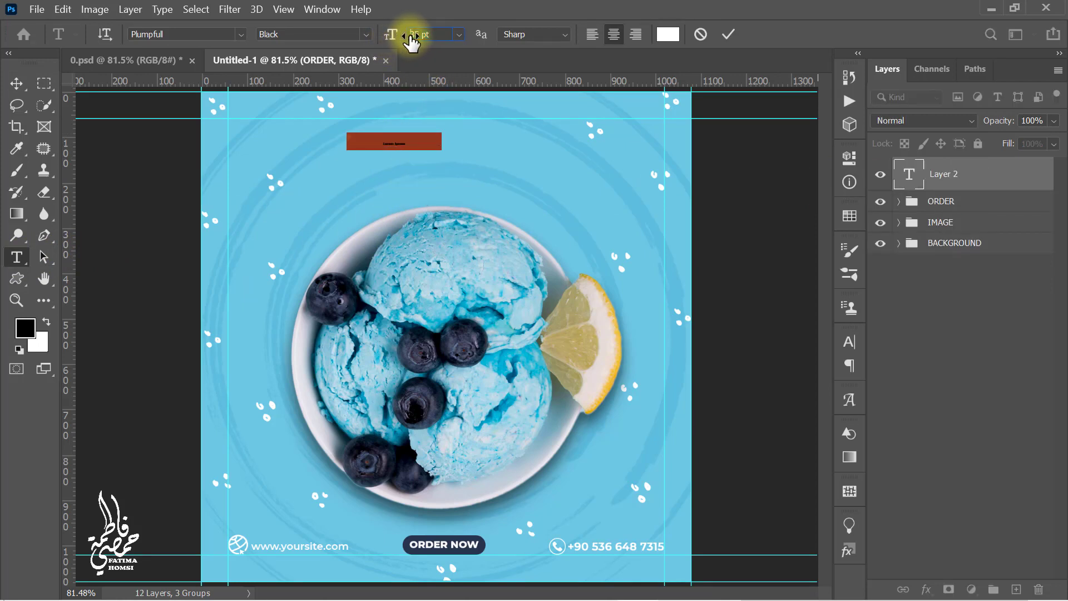
pyautogui.moveTo(389, 42); pyautogui.dragTo(476, 121)
pyautogui.write('SUMMER')
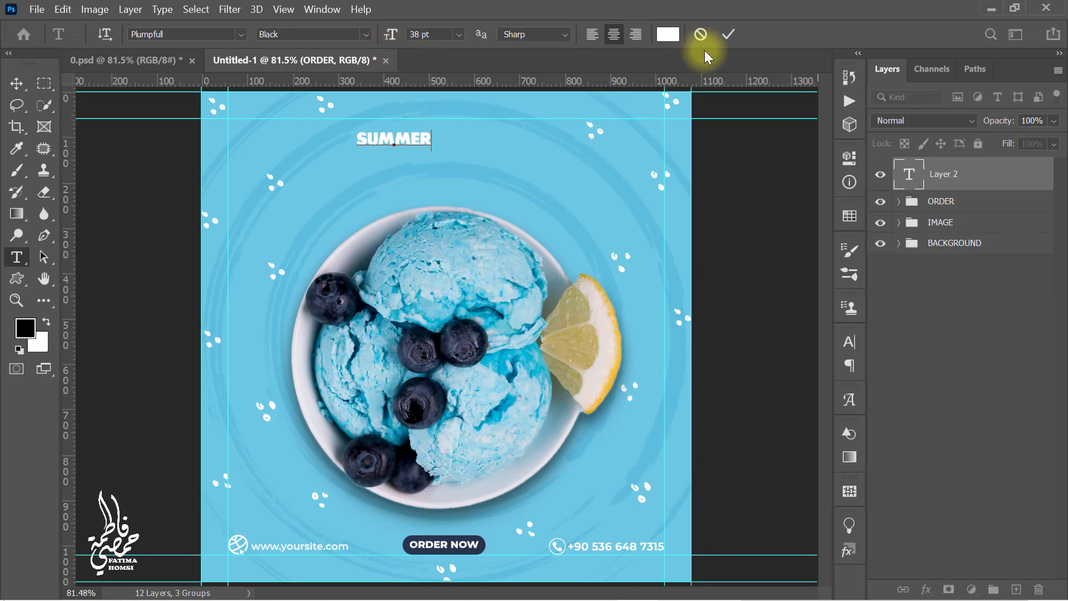
pyautogui.click(728, 34)
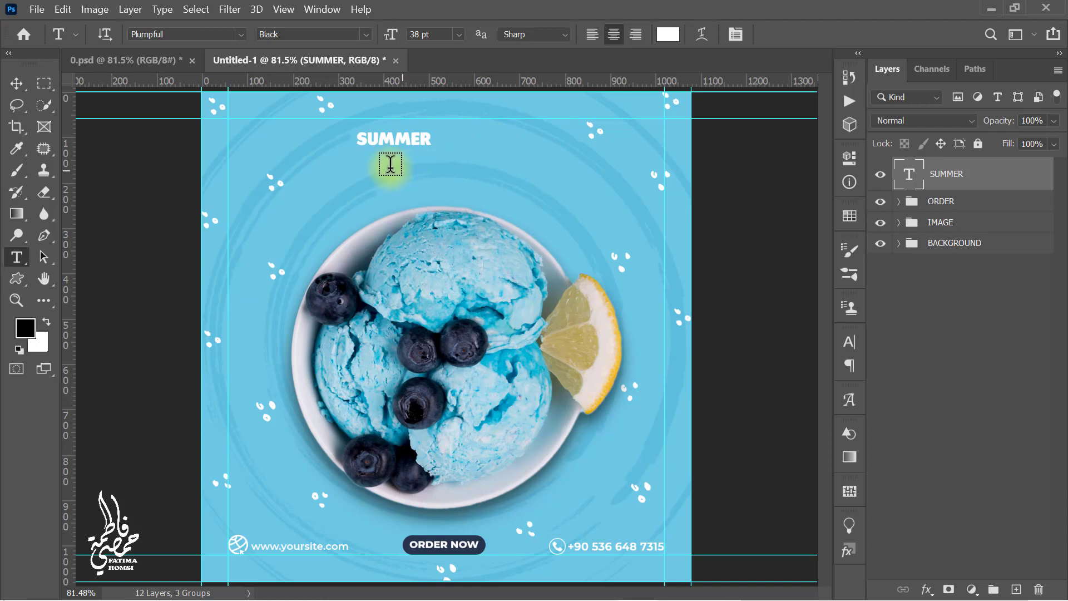
pyautogui.click(370, 162)
pyautogui.write('ICE CREAM')
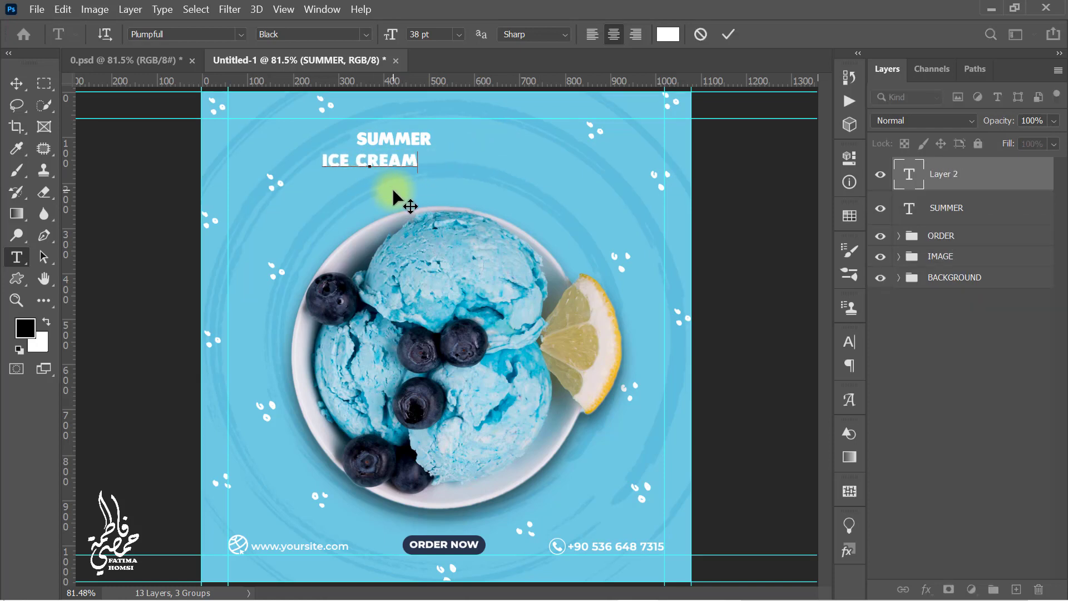
pyautogui.click(728, 33)
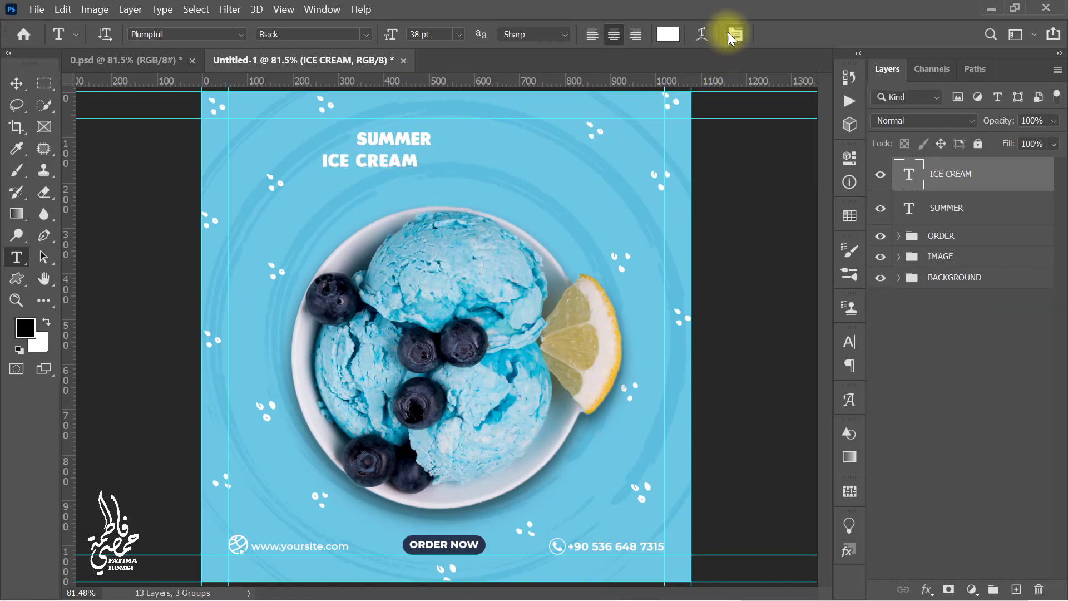
pyautogui.keyDown('shift'); pyautogui.click(1010, 218); pyautogui.keyUp('shift')
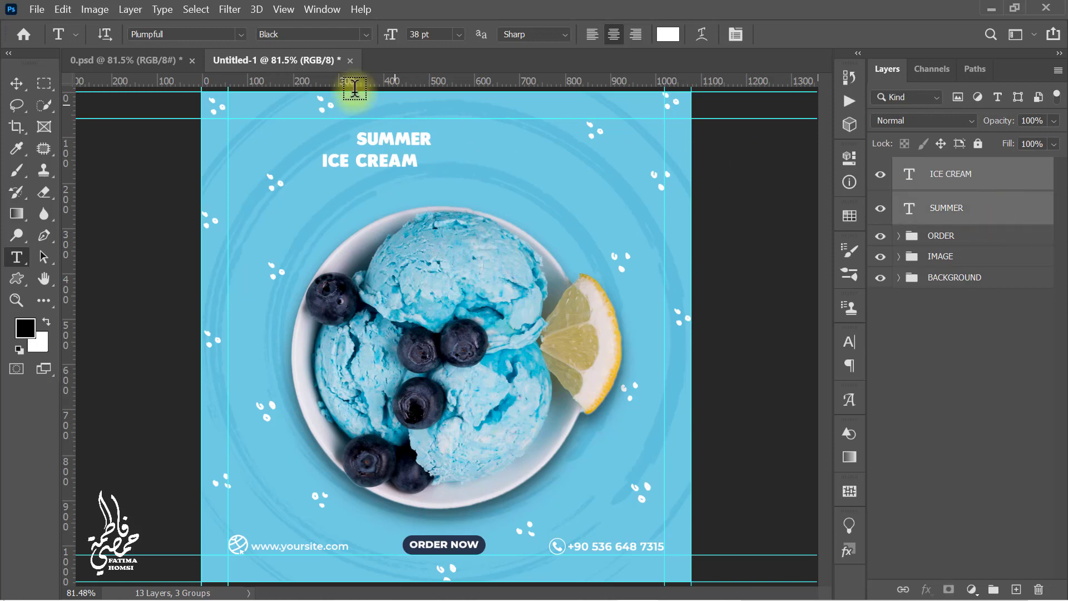
pyautogui.write('PLU')
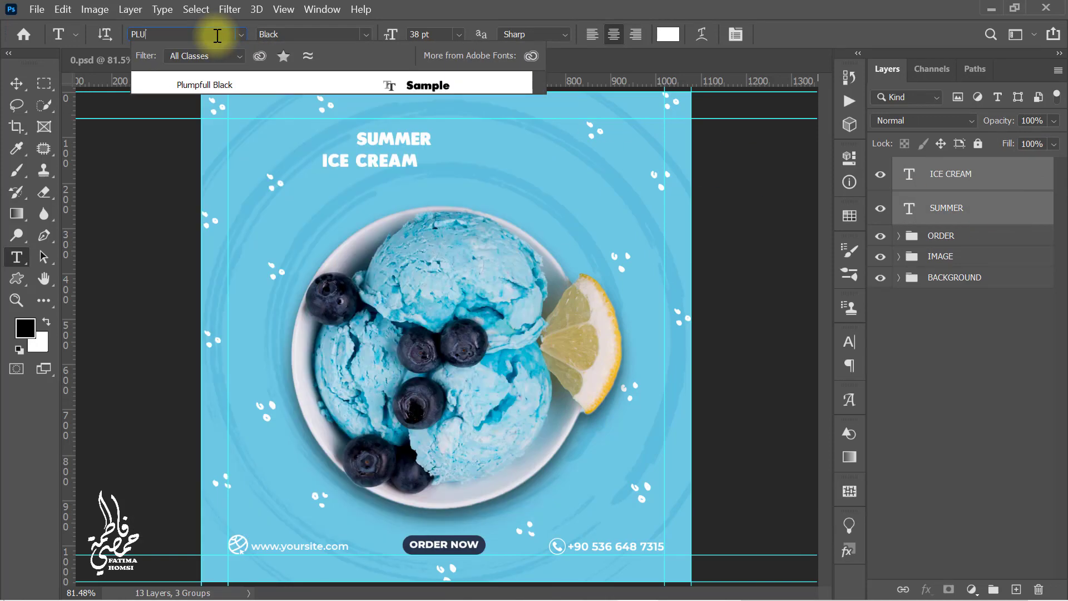
pyautogui.click(276, 84)
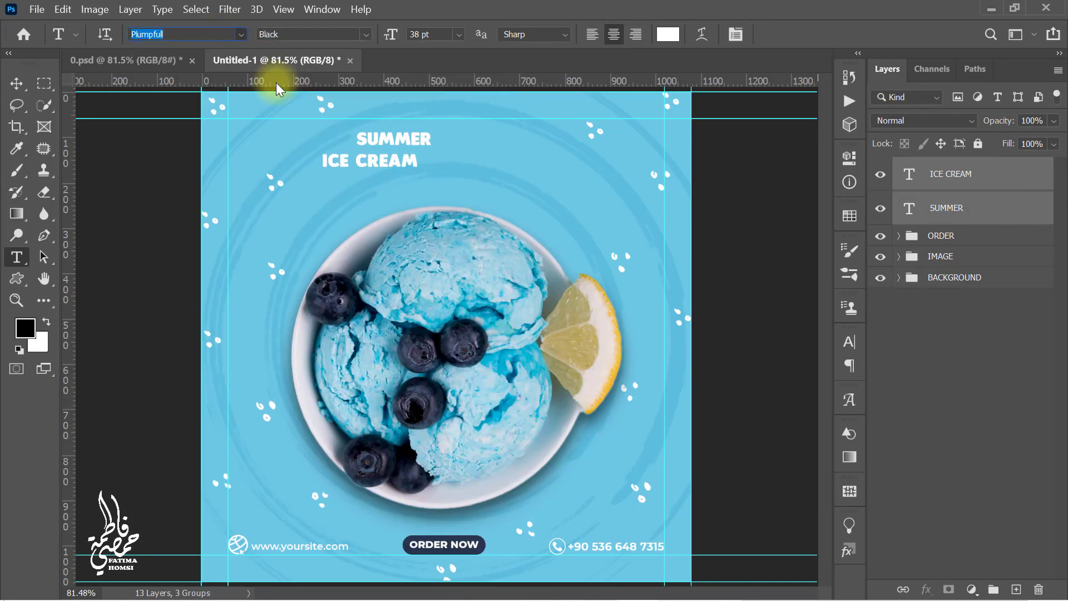
# Enlarge ICE CREAM above the bowl and scale SUMMER to match, stacked above it
pyautogui.click(990, 174)
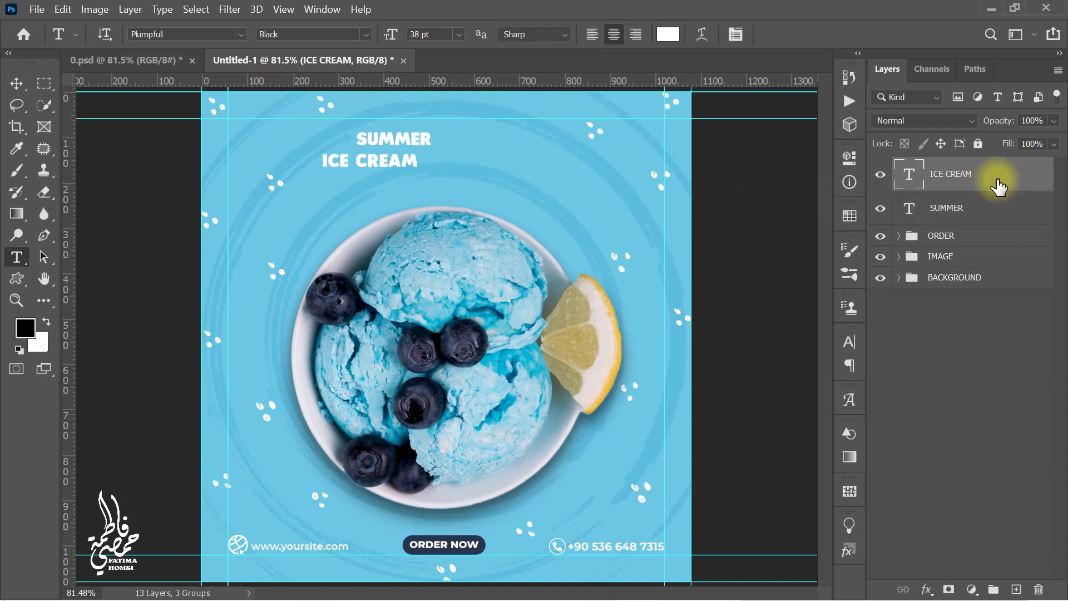
pyautogui.hotkey('ctrl', 't')
pyautogui.moveTo(385, 160)
pyautogui.mouseDown()
pyautogui.moveTo(463, 190)
pyautogui.moveTo(446, 158)
pyautogui.mouseUp()
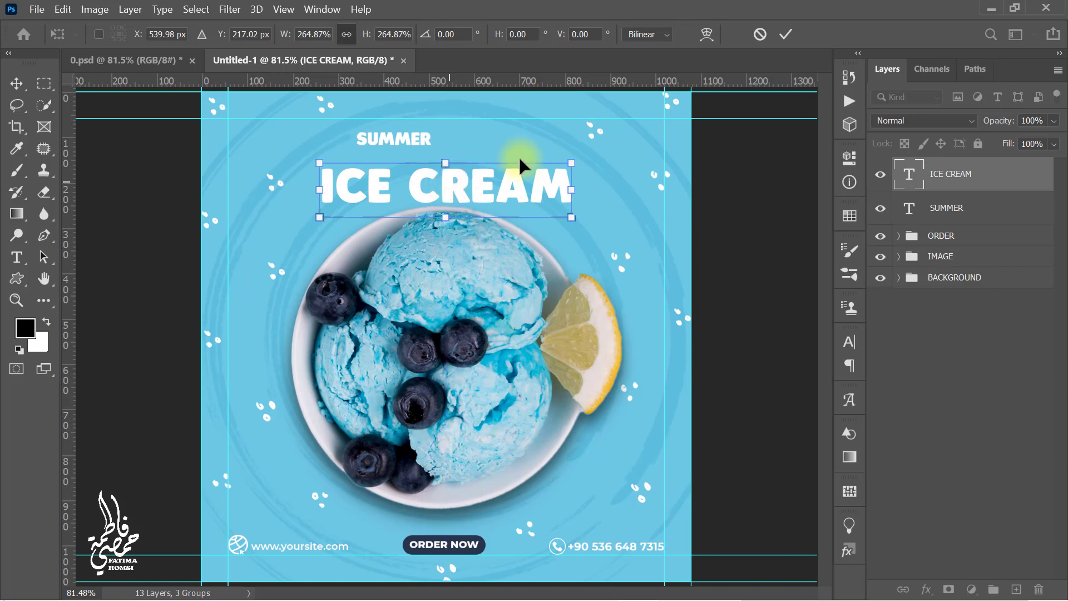
pyautogui.click(784, 35)
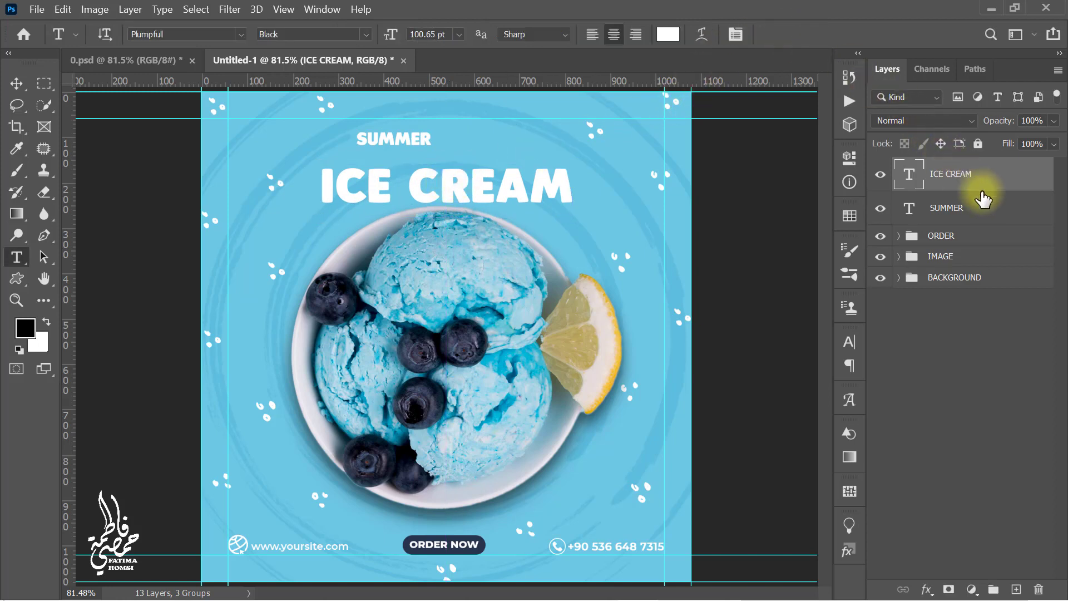
pyautogui.click(989, 215)
pyautogui.hotkey('ctrl', 't')
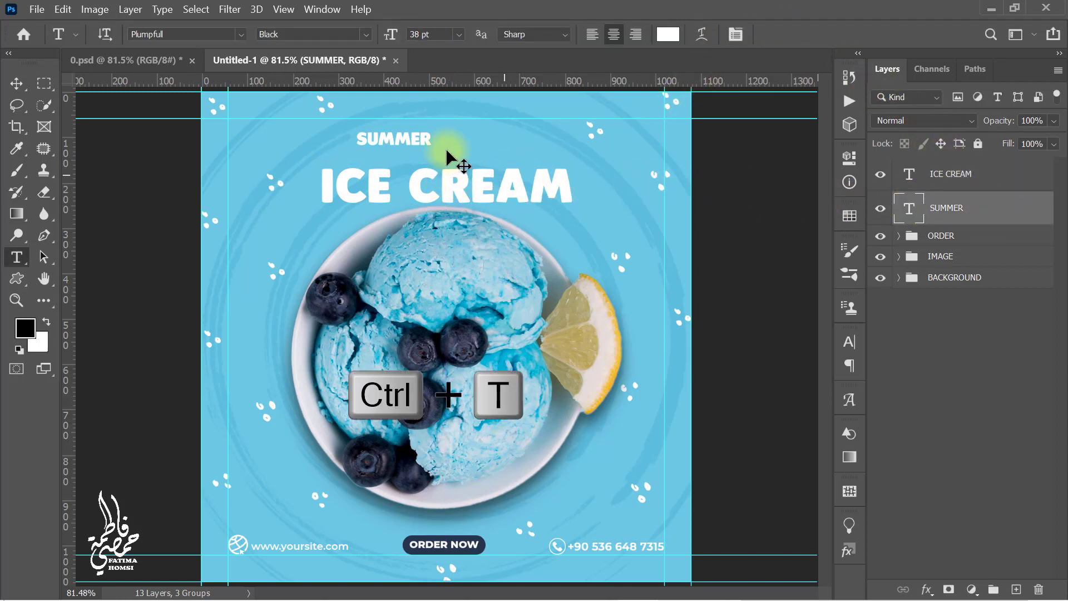
pyautogui.moveTo(394, 132)
pyautogui.mouseDown()
pyautogui.moveTo(392, 84)
pyautogui.moveTo(437, 136)
pyautogui.mouseUp()
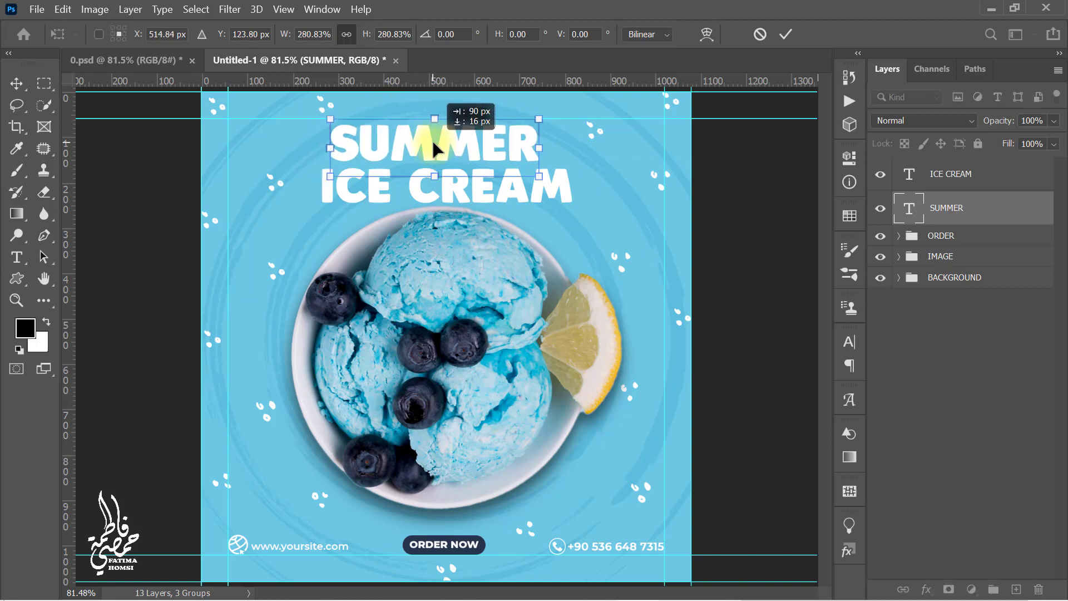
pyautogui.moveTo(565, 127); pyautogui.dragTo(564, 147)
pyautogui.moveTo(338, 145); pyautogui.dragTo(321, 145)
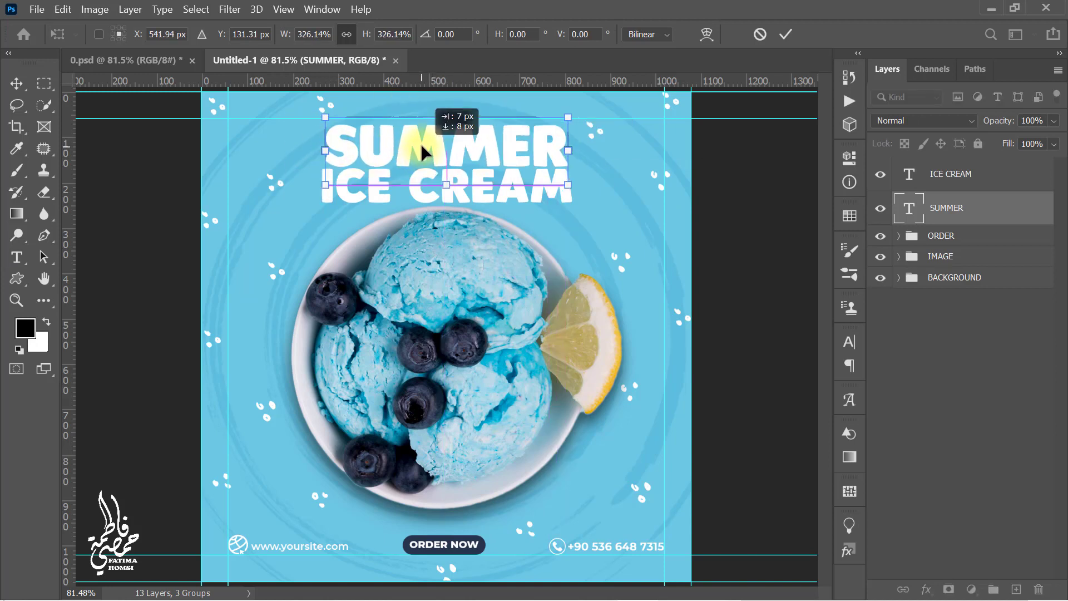
pyautogui.moveTo(420, 142); pyautogui.dragTo(423, 138)
pyautogui.click(785, 33)
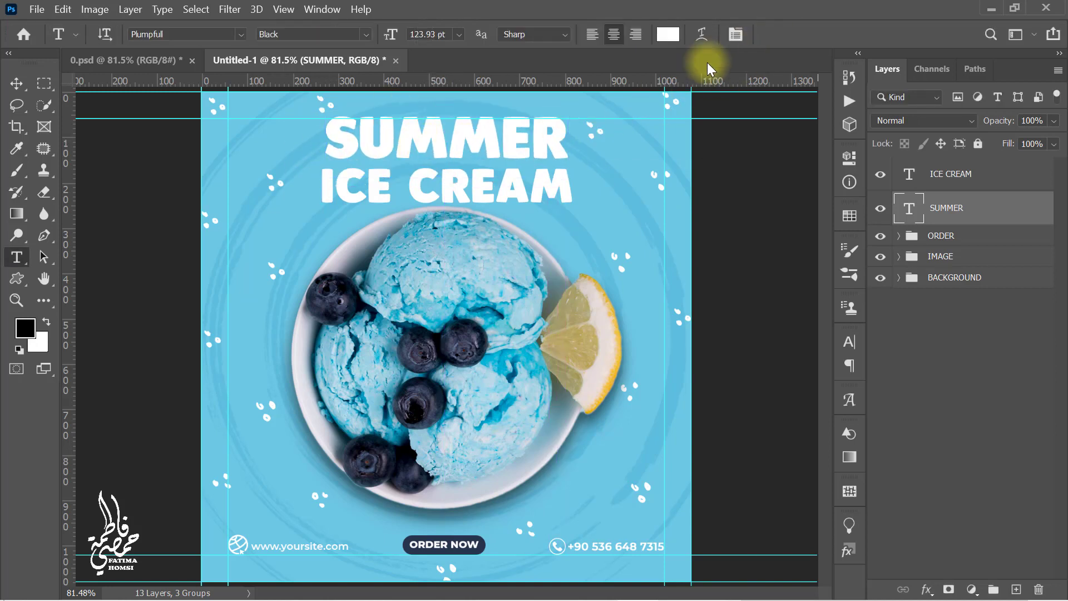
pyautogui.click(18, 84)
pyautogui.press('Down')
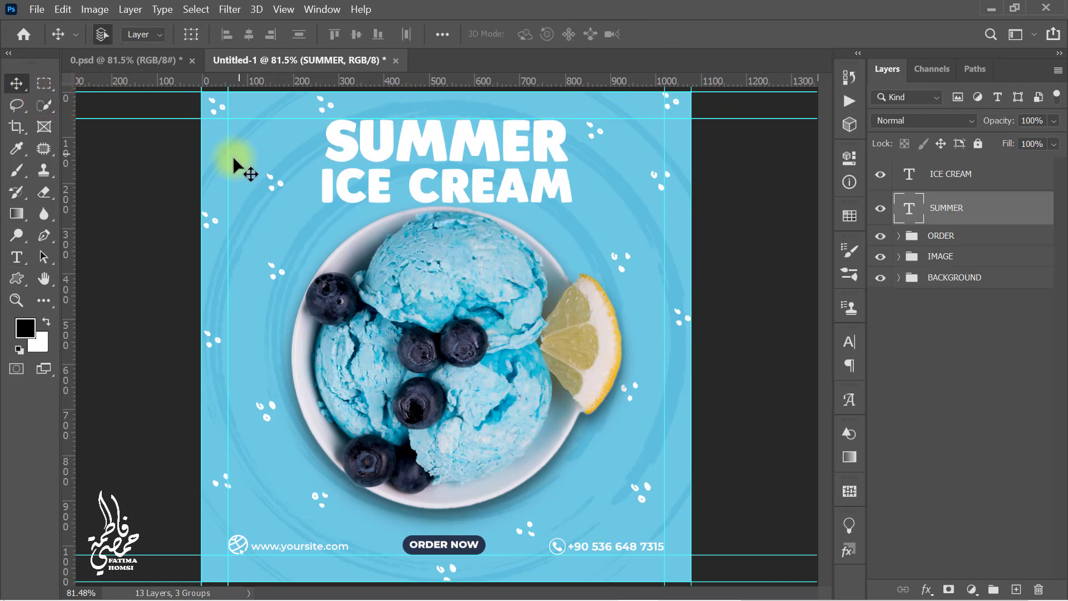
# Draw a brush-stroke custom shape left of the bowl filled with navy #303b53
pyautogui.click(17, 278)
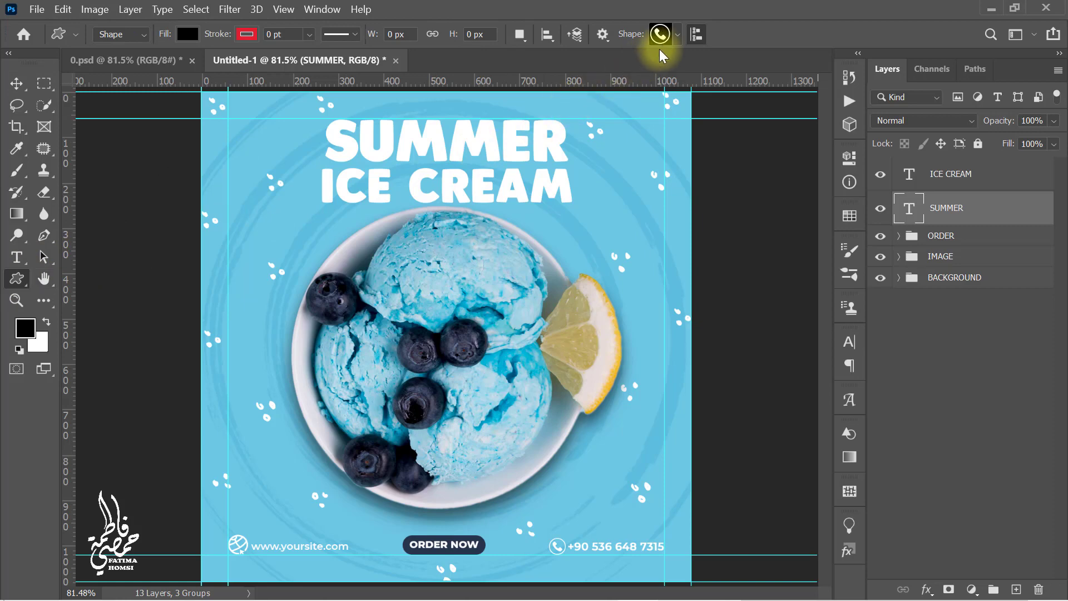
pyautogui.click(677, 37)
pyautogui.click(662, 129)
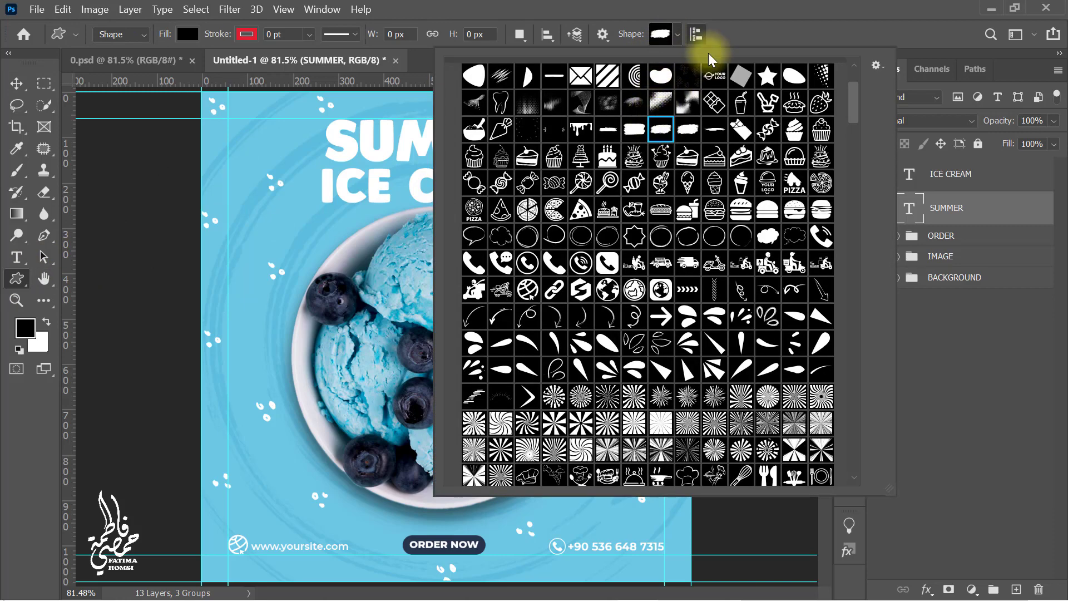
pyautogui.click(737, 19)
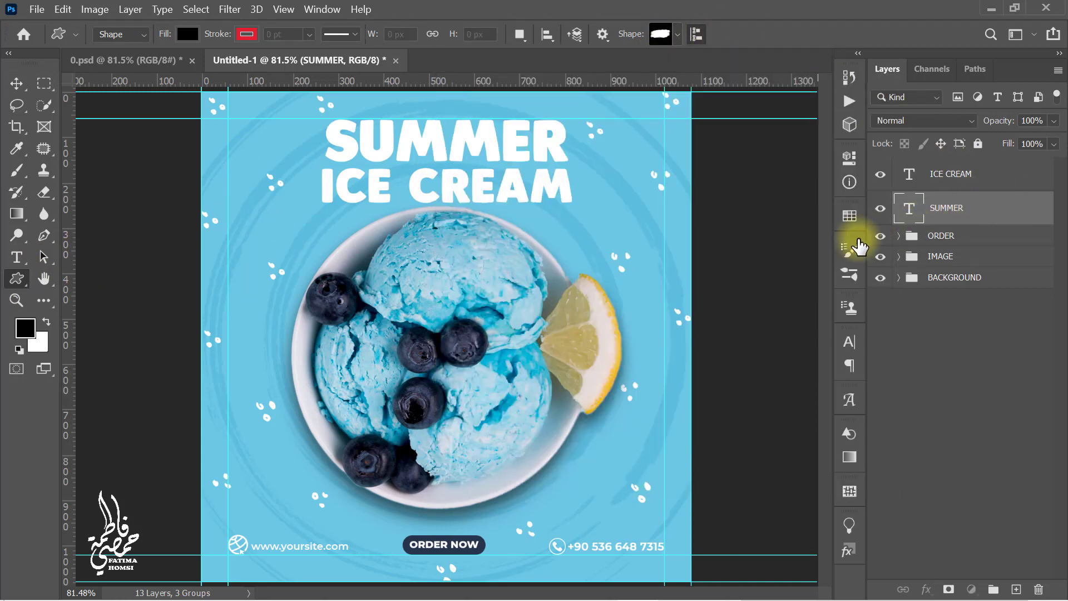
pyautogui.hotkey('alt', ']')
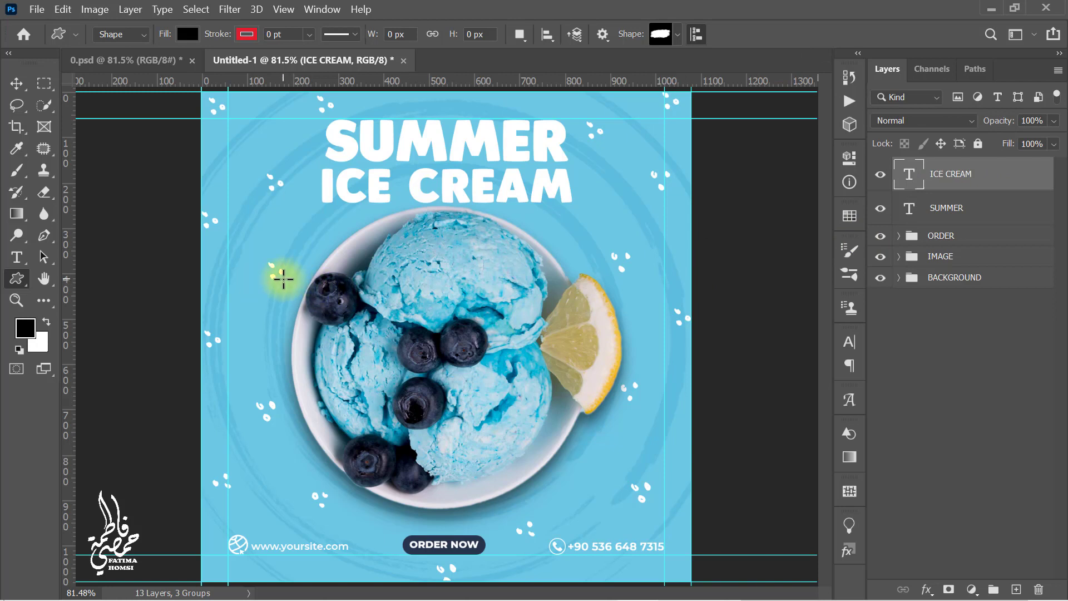
pyautogui.moveTo(279, 258); pyautogui.dragTo(410, 361)
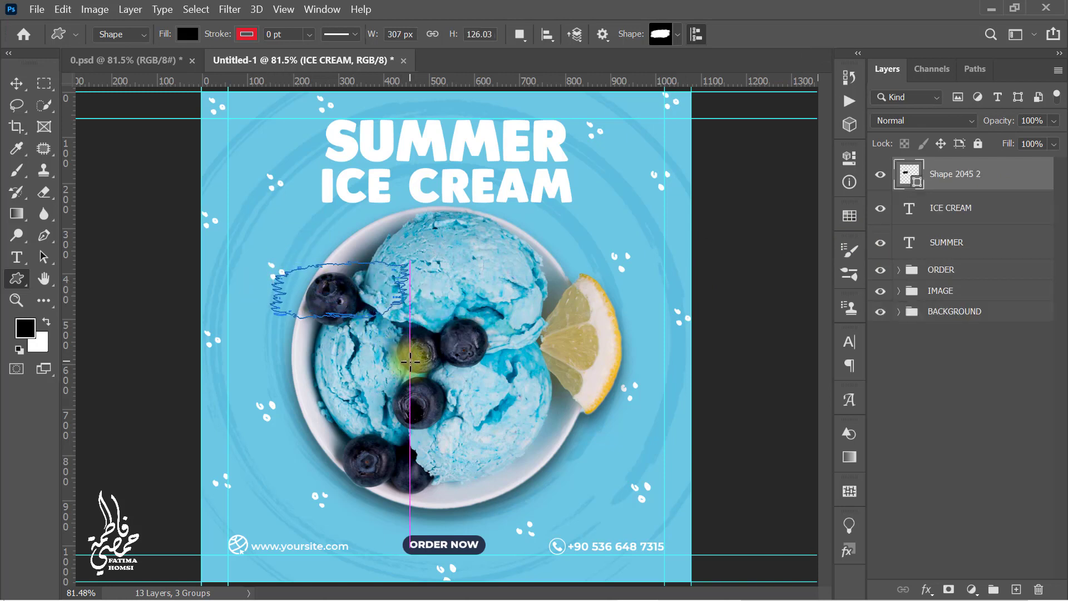
pyautogui.press('Return')
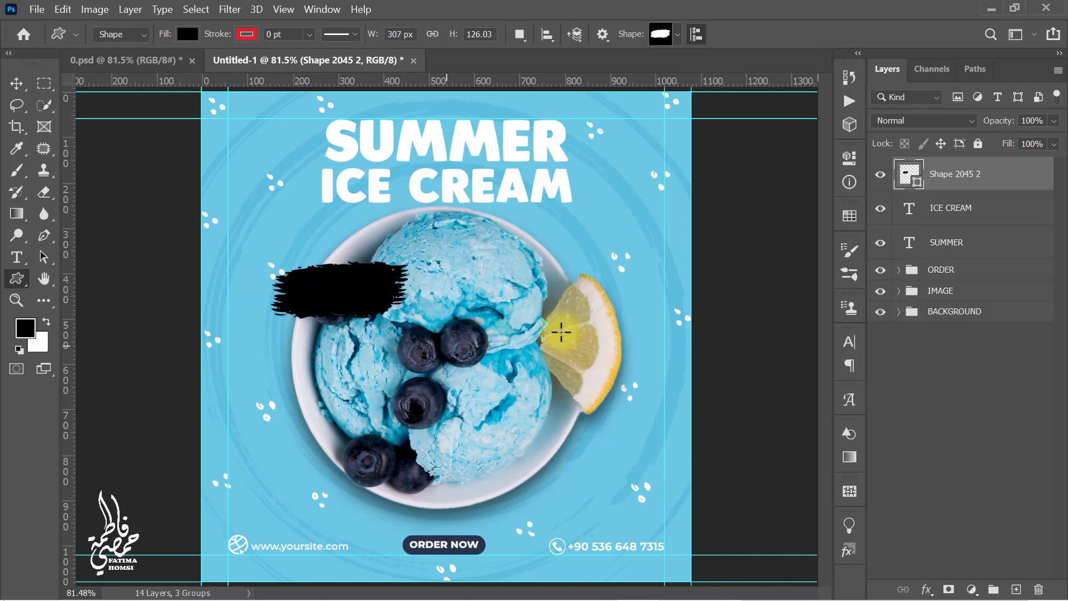
pyautogui.doubleClick(909, 180)
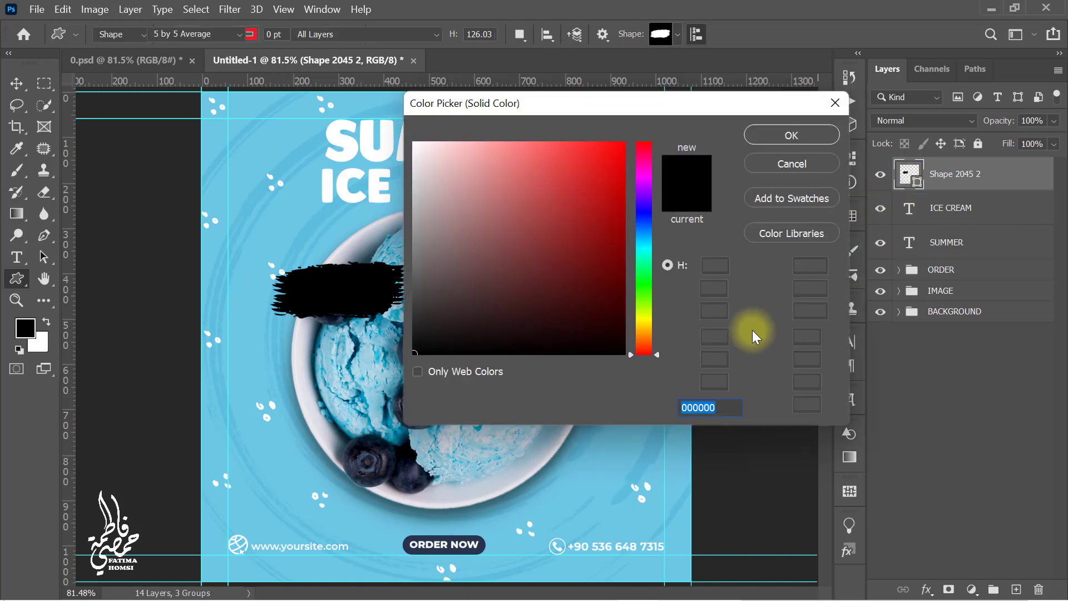
pyautogui.write('303b5')
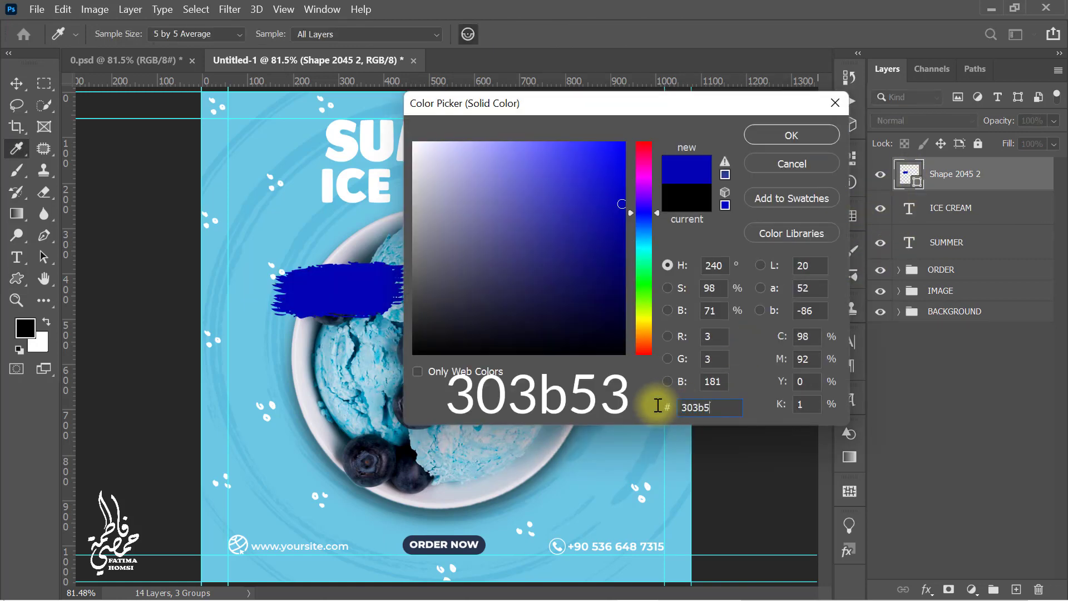
pyautogui.write('3')
pyautogui.click(773, 134)
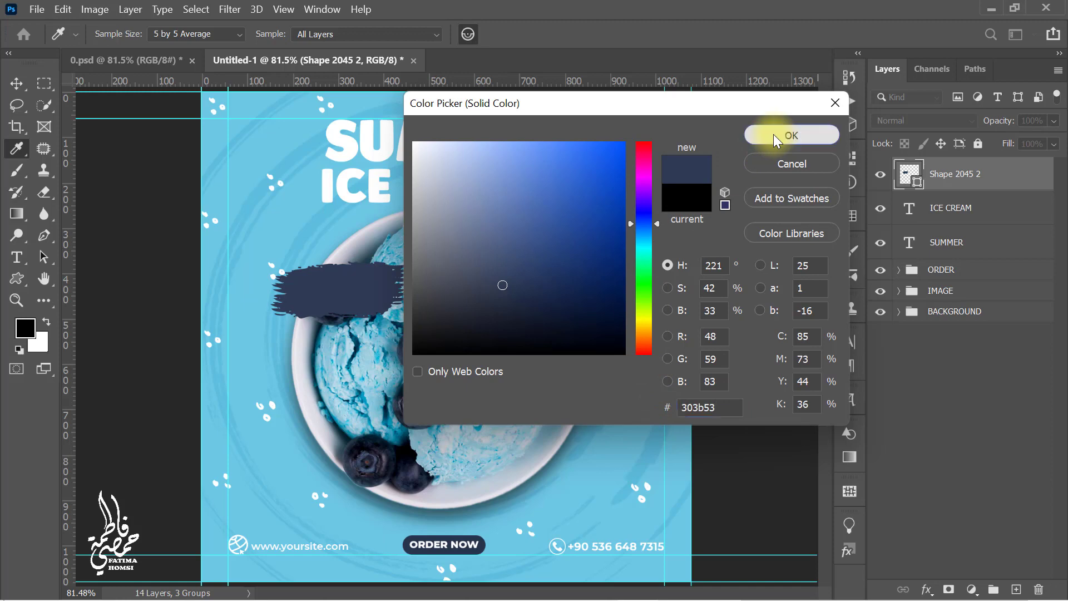
# Duplicate the brush-stroke shape and move the copy to the bowl's lower right
pyautogui.hotkey('ctrl', 'j')
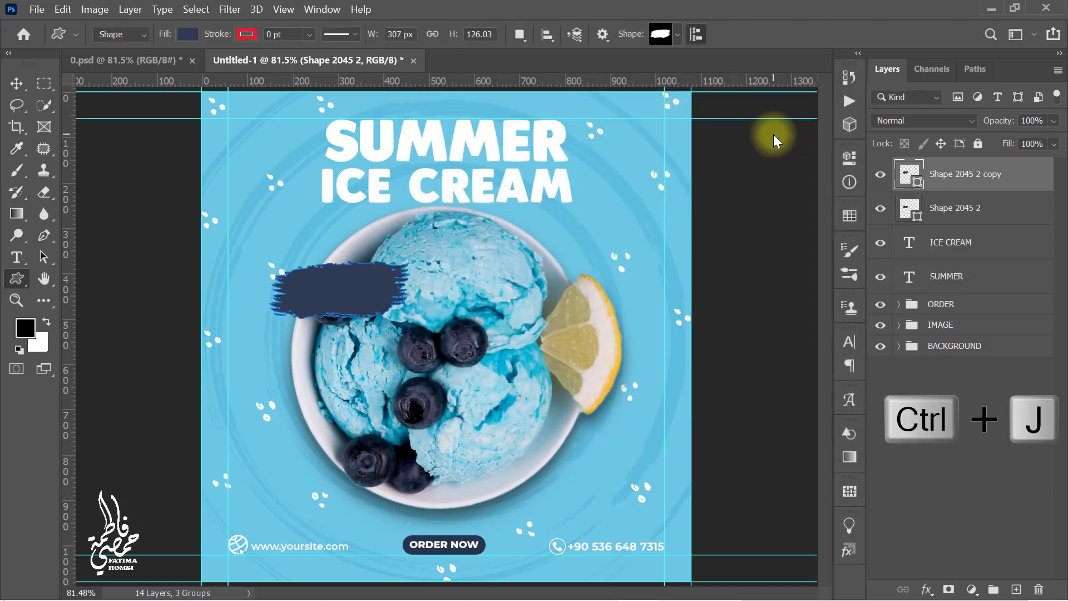
pyautogui.hotkey('ctrl', 't')
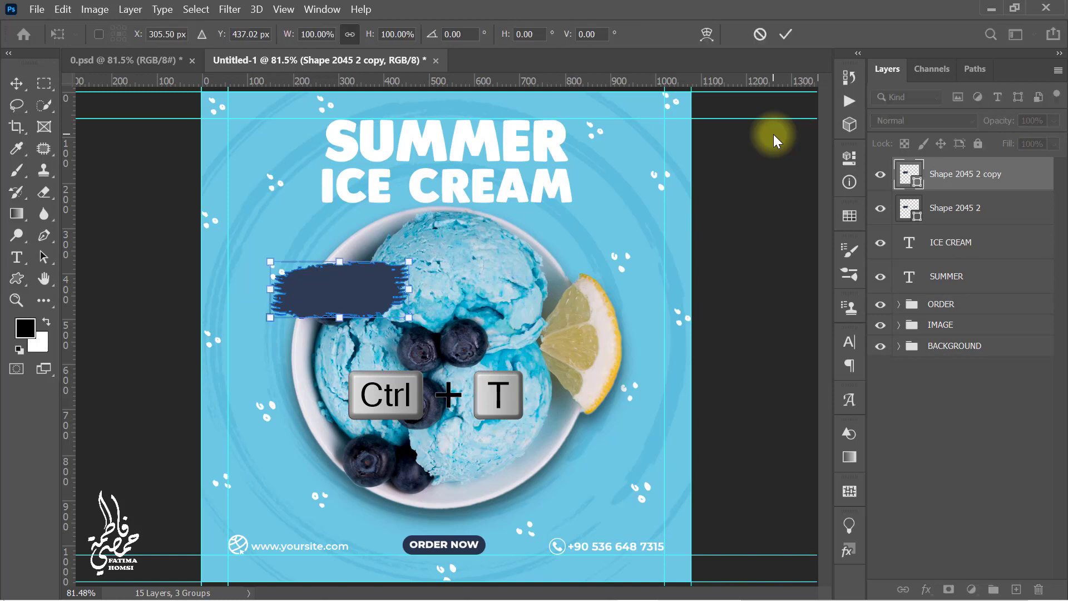
pyautogui.moveTo(370, 291)
pyautogui.mouseDown()
pyautogui.moveTo(585, 396)
pyautogui.moveTo(594, 424)
pyautogui.mouseUp()
pyautogui.click(784, 34)
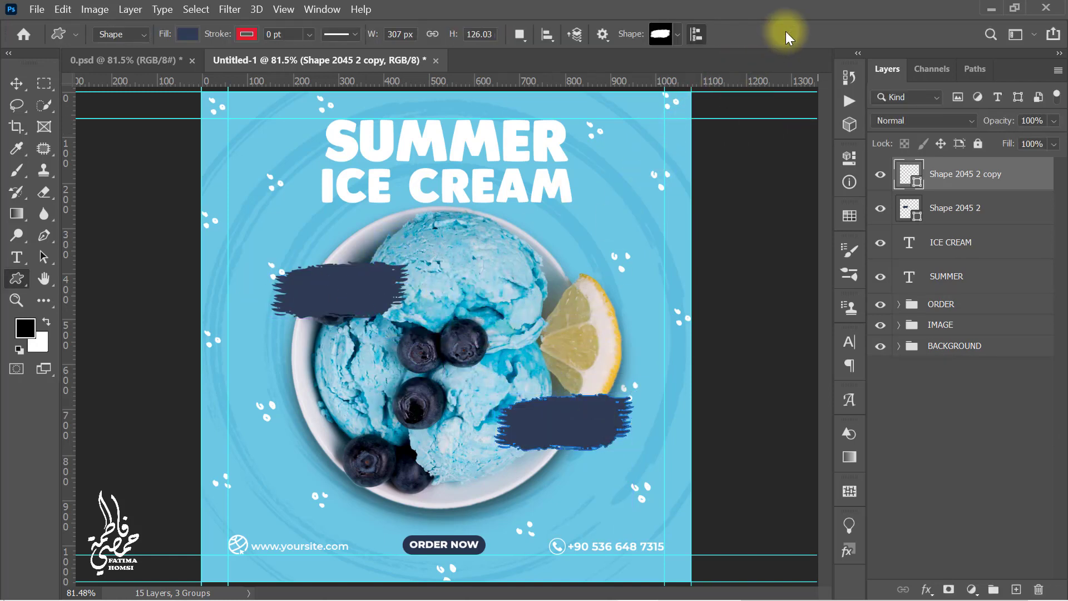
# Paste the 'organic fruits are used' caption and fit it onto the lower-right patch
pyautogui.click(17, 257)
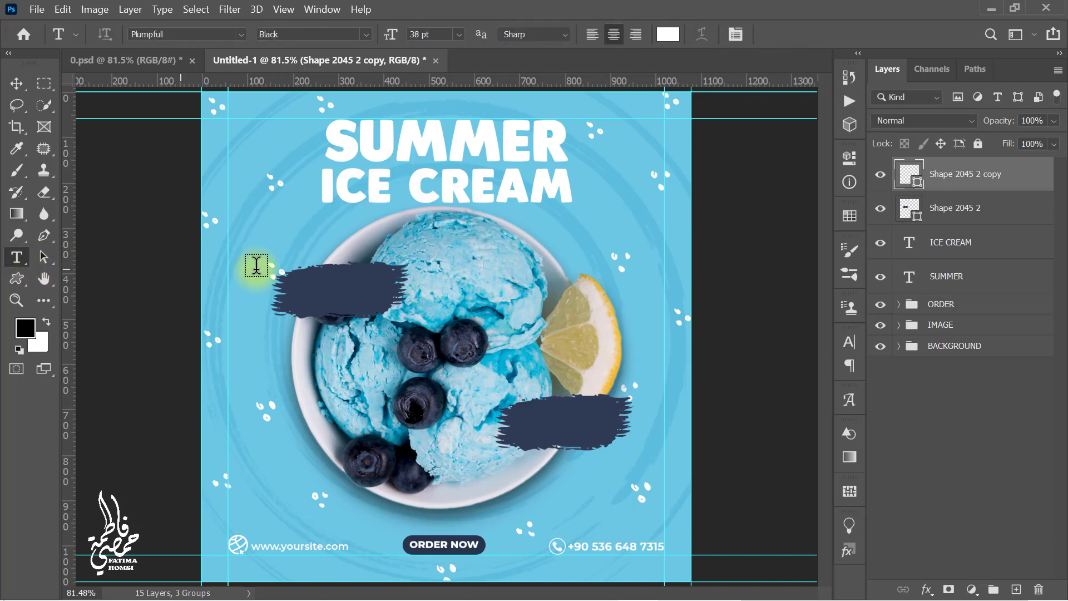
pyautogui.click(434, 243)
pyautogui.write('organic fruits are used')
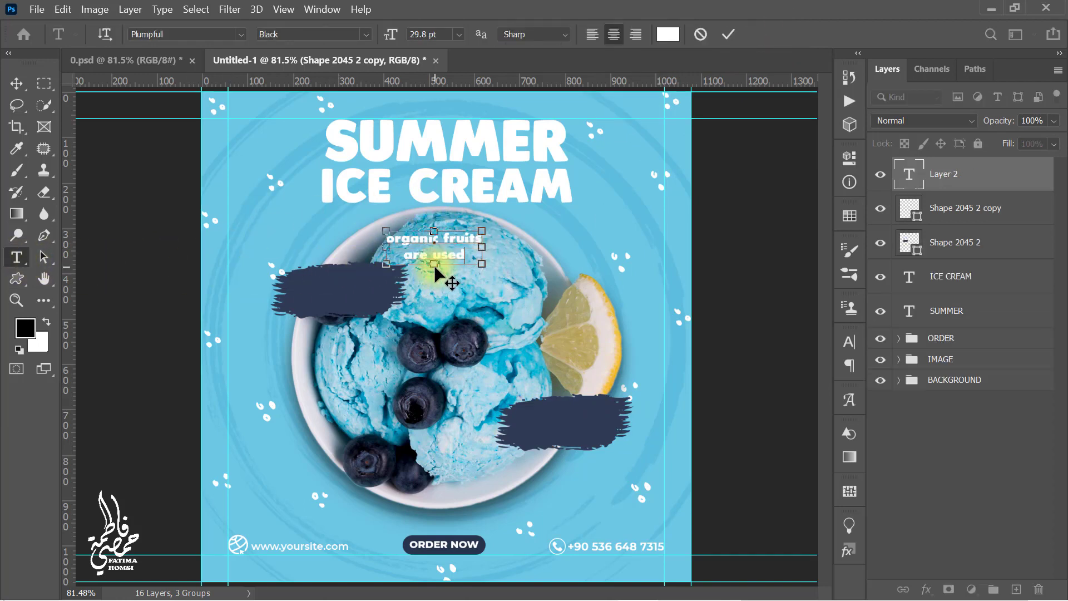
pyautogui.click(726, 34)
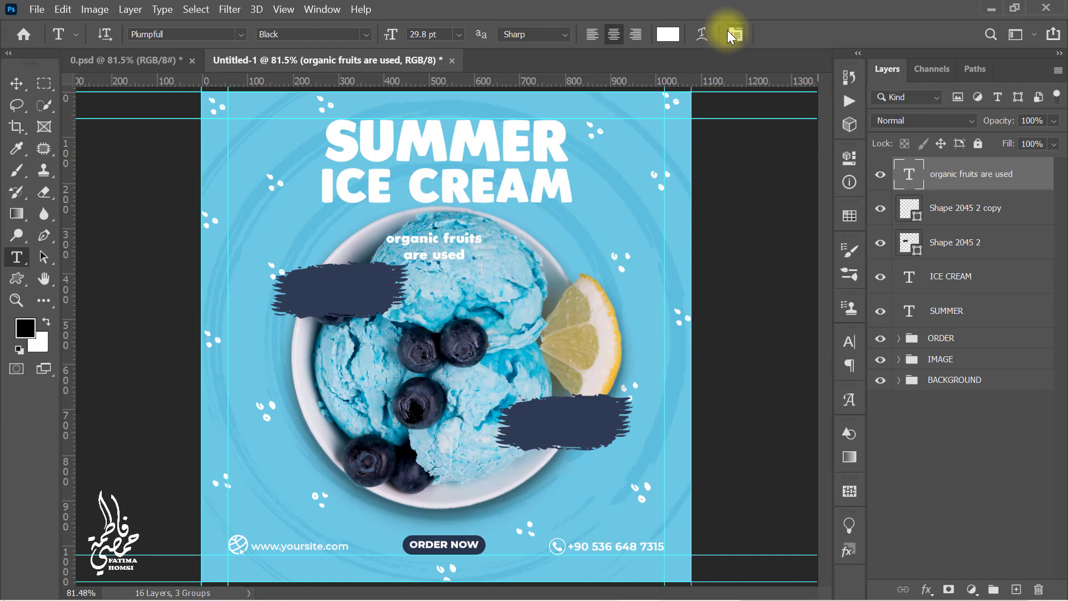
pyautogui.hotkey('ctrl', 't')
pyautogui.moveTo(472, 238); pyautogui.dragTo(581, 425)
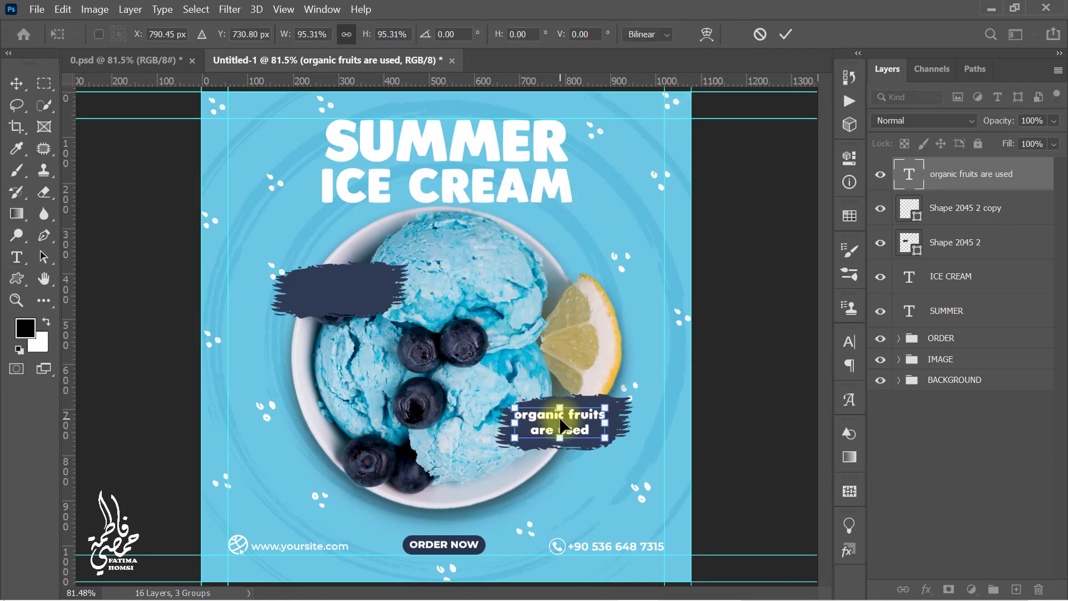
pyautogui.moveTo(513, 405); pyautogui.dragTo(518, 407)
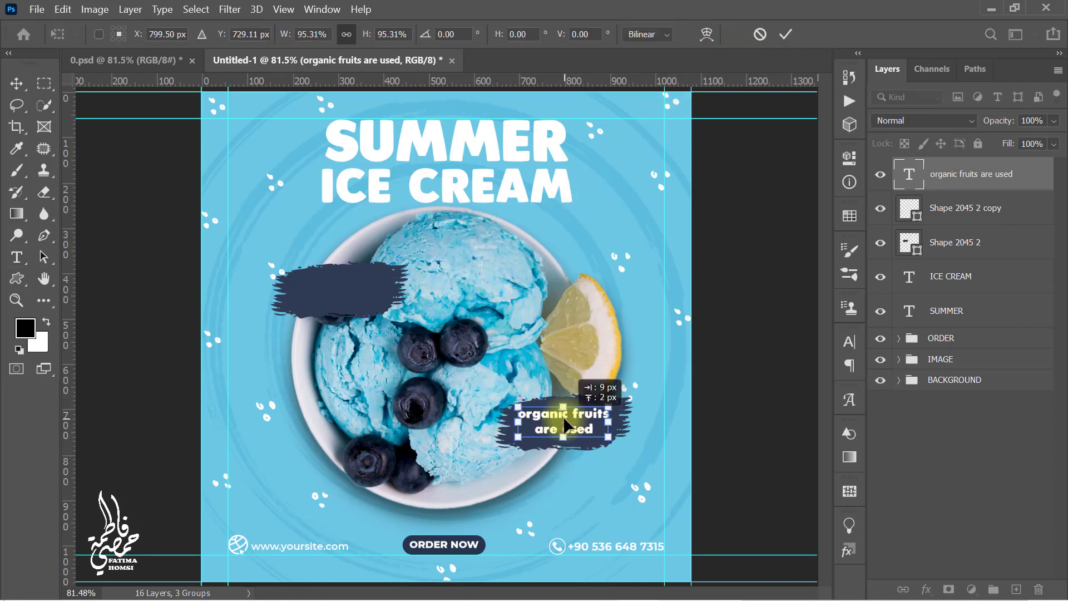
pyautogui.click(786, 36)
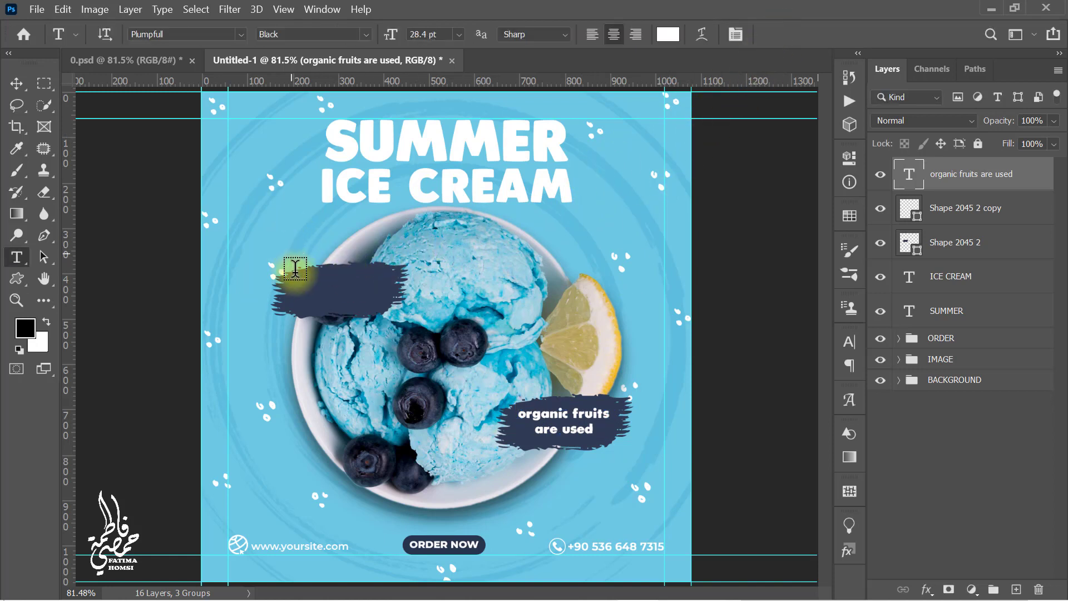
# Paste the $9.99 price and centre it, slightly enlarged, on the upper-left patch
pyautogui.click(299, 280)
pyautogui.write('$9.99')
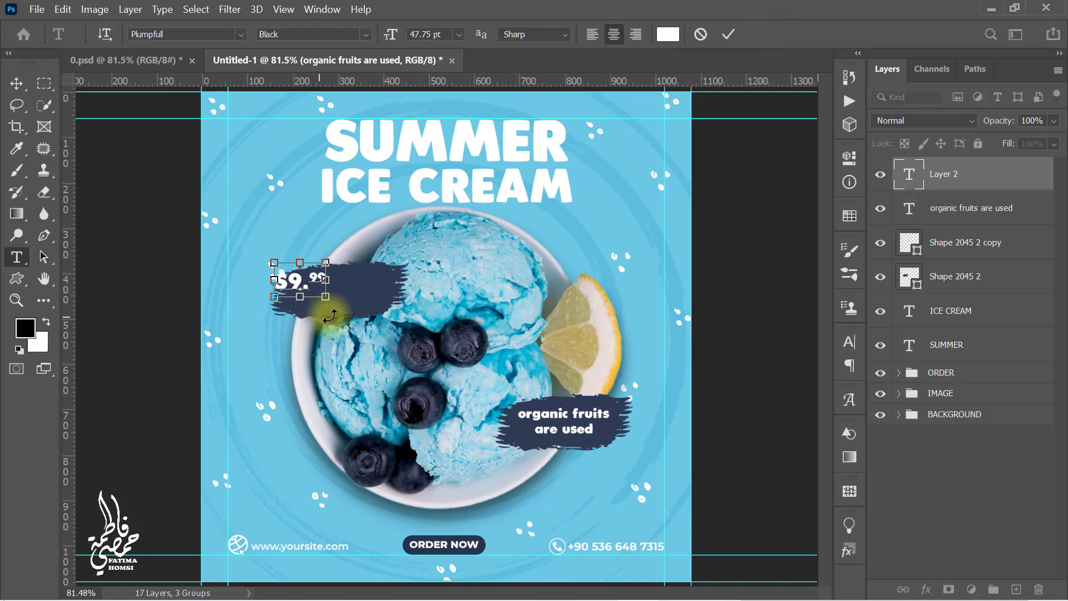
pyautogui.click(727, 31)
pyautogui.hotkey('ctrl', 't')
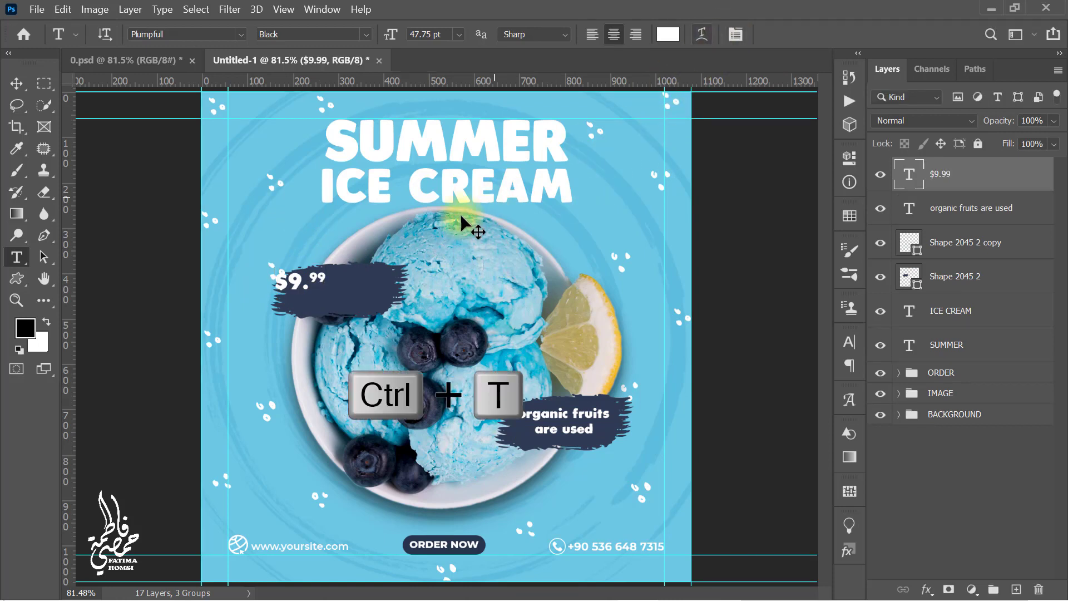
pyautogui.moveTo(305, 278); pyautogui.dragTo(342, 301)
pyautogui.moveTo(315, 282); pyautogui.dragTo(330, 305)
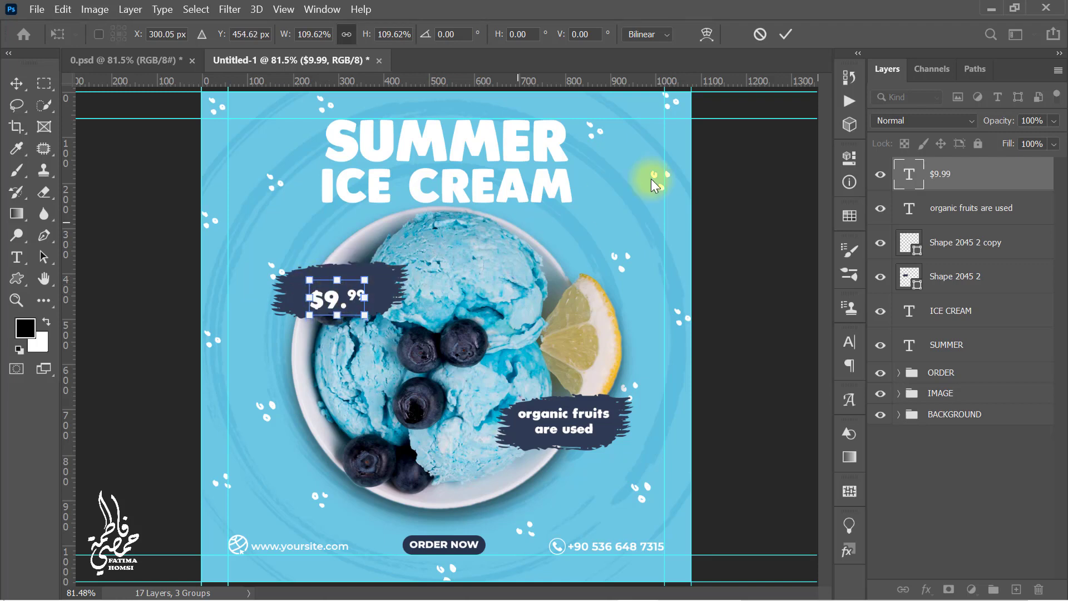
pyautogui.click(783, 35)
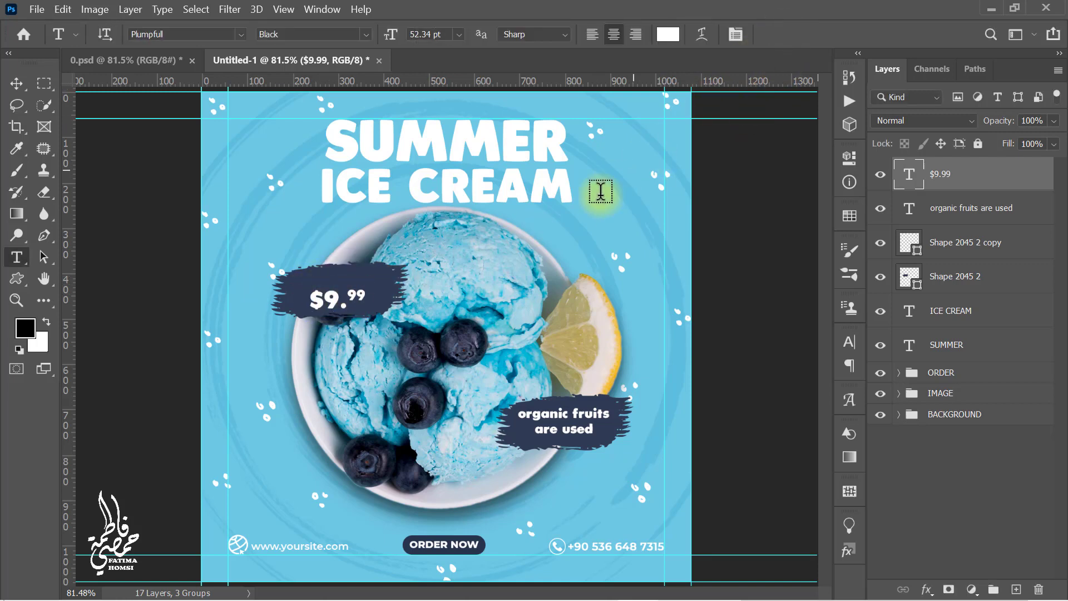
# Add the word 'only' above the price on the upper-left patch
pyautogui.click(479, 249)
pyautogui.write('only')
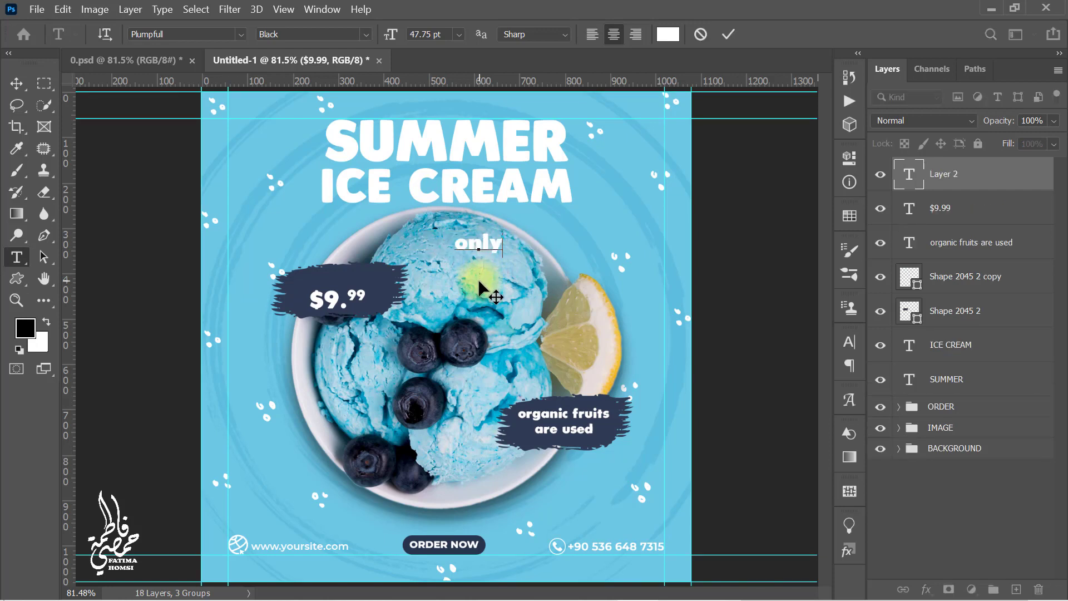
pyautogui.click(728, 34)
pyautogui.hotkey('ctrl', 't')
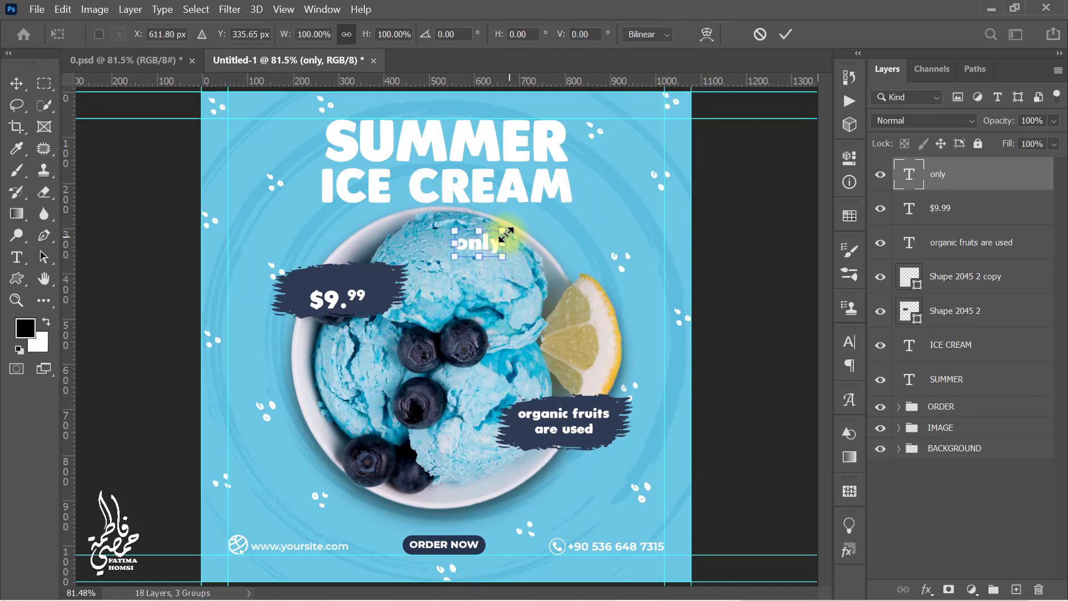
pyautogui.moveTo(477, 241); pyautogui.dragTo(348, 286)
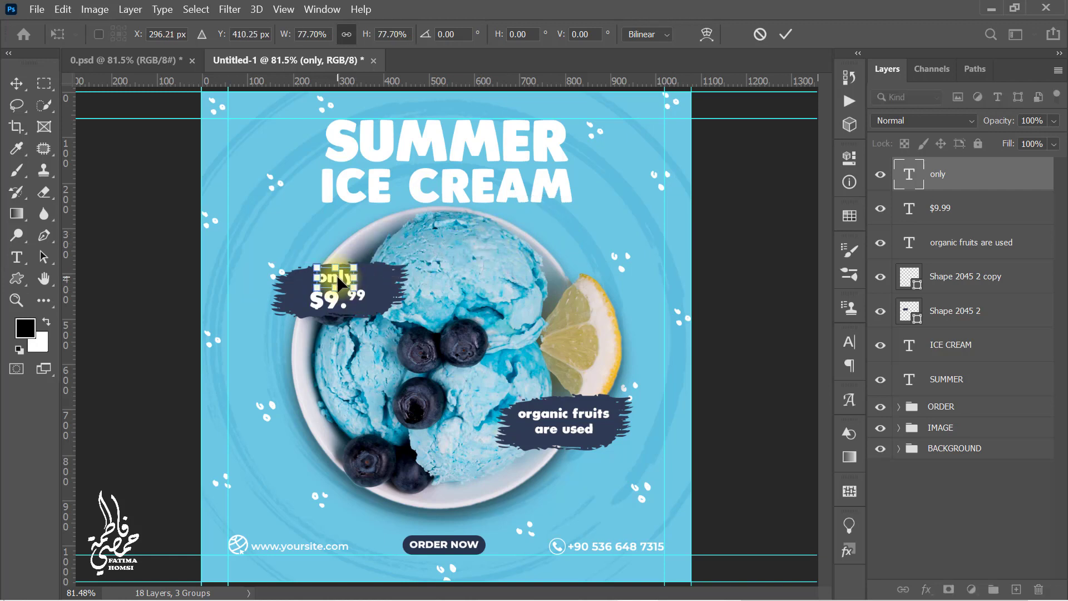
pyautogui.click(783, 36)
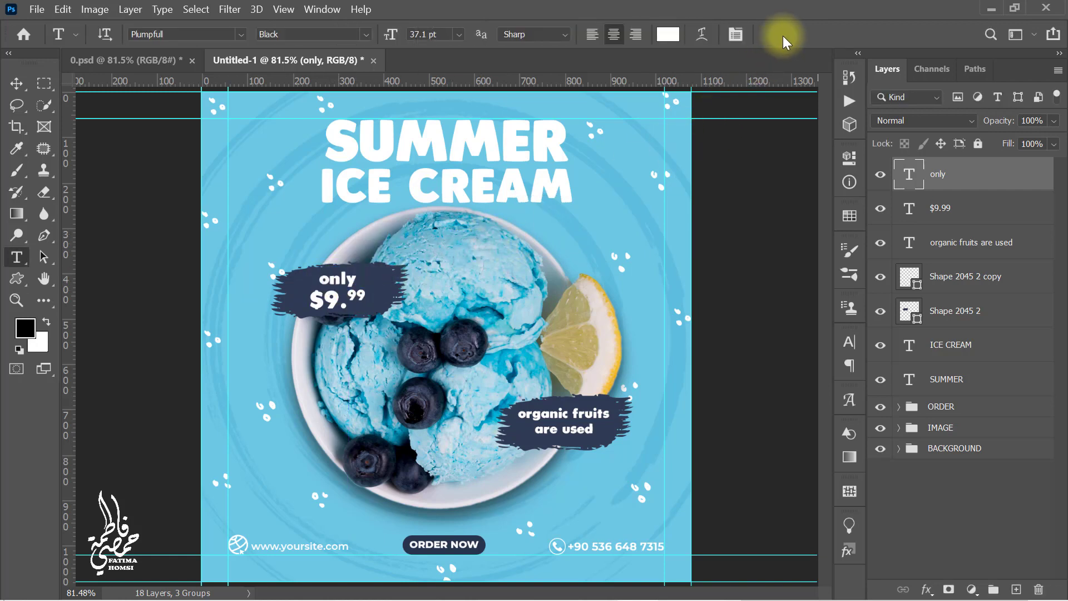
# Group the layers from 'only' to SUMMER as TEXT and drag the blueberry image in
pyautogui.keyDown('shift'); pyautogui.click(999, 387); pyautogui.keyUp('shift')
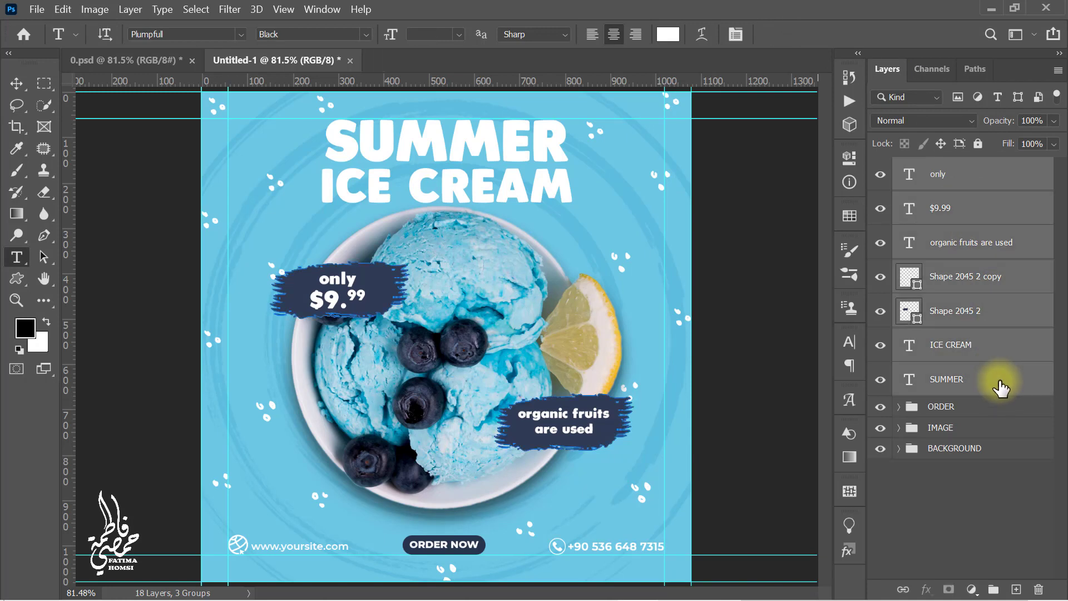
pyautogui.hotkey('ctrl', 'g')
pyautogui.doubleClick(939, 167)
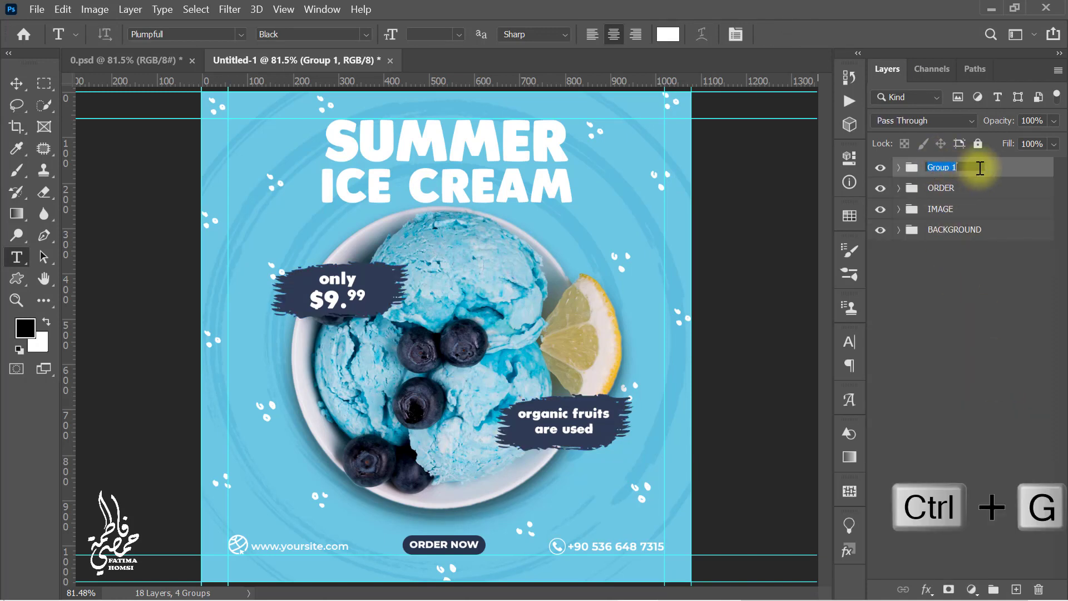
pyautogui.write('TEXT')
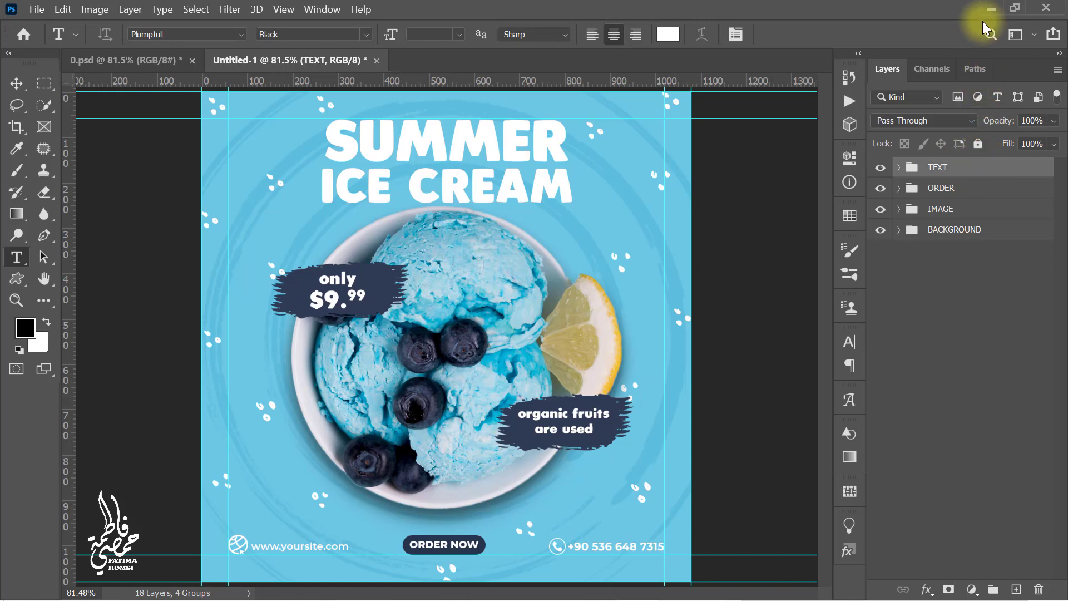
pyautogui.click(990, 10)
pyautogui.moveTo(803, 123)
pyautogui.mouseDown()
pyautogui.moveTo(662, 584)
pyautogui.moveTo(591, 386)
pyautogui.mouseUp()
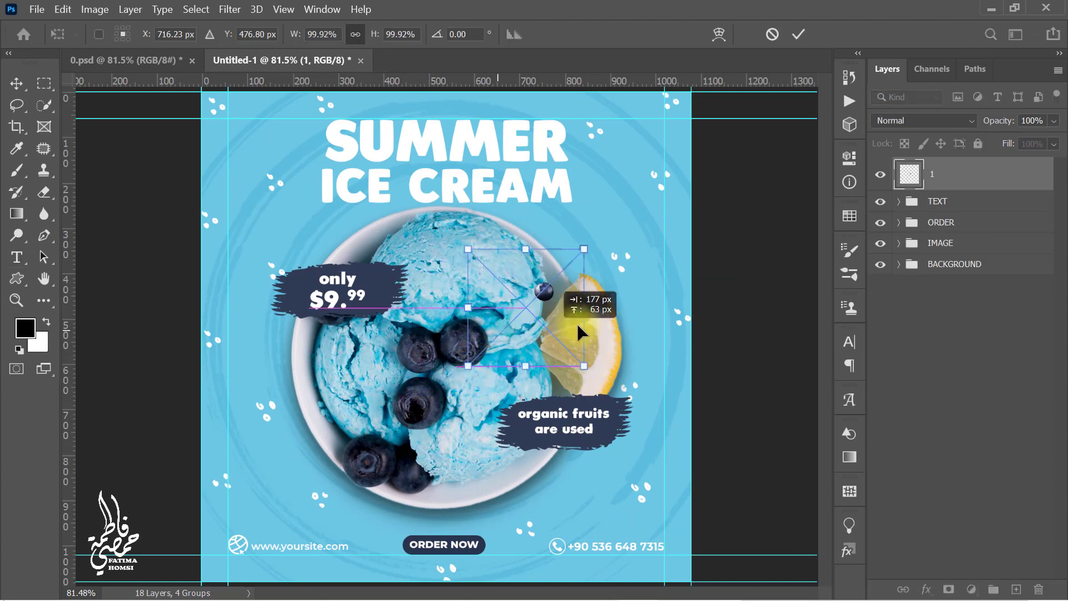
# Enlarge the blueberry at the right edge and apply an 8-pixel Gaussian Blur
pyautogui.moveTo(604, 330)
pyautogui.mouseDown()
pyautogui.moveTo(609, 442)
pyautogui.moveTo(636, 346)
pyautogui.mouseUp()
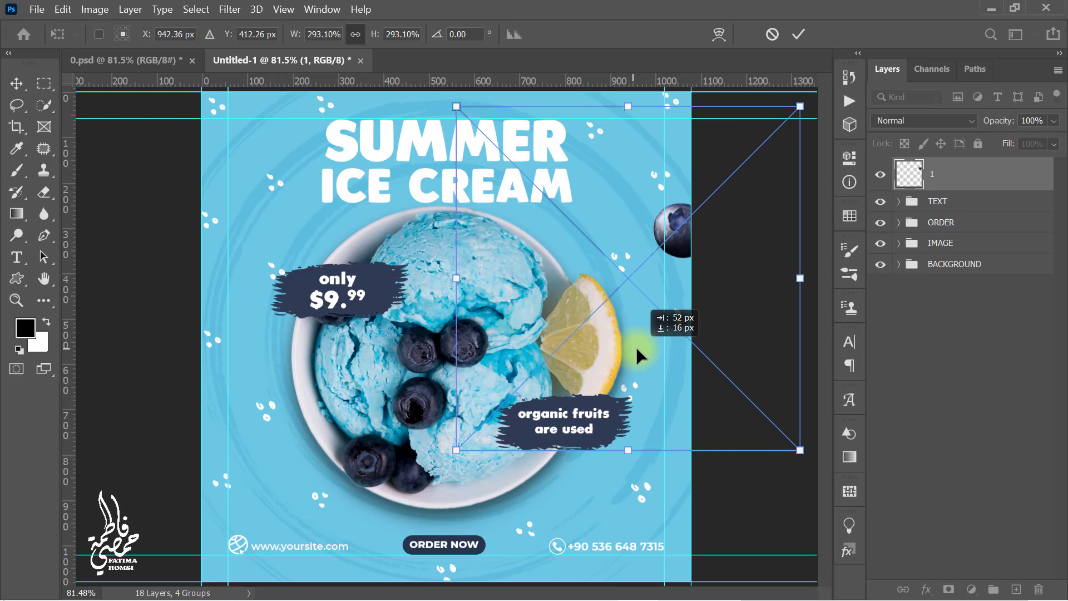
pyautogui.click(799, 36)
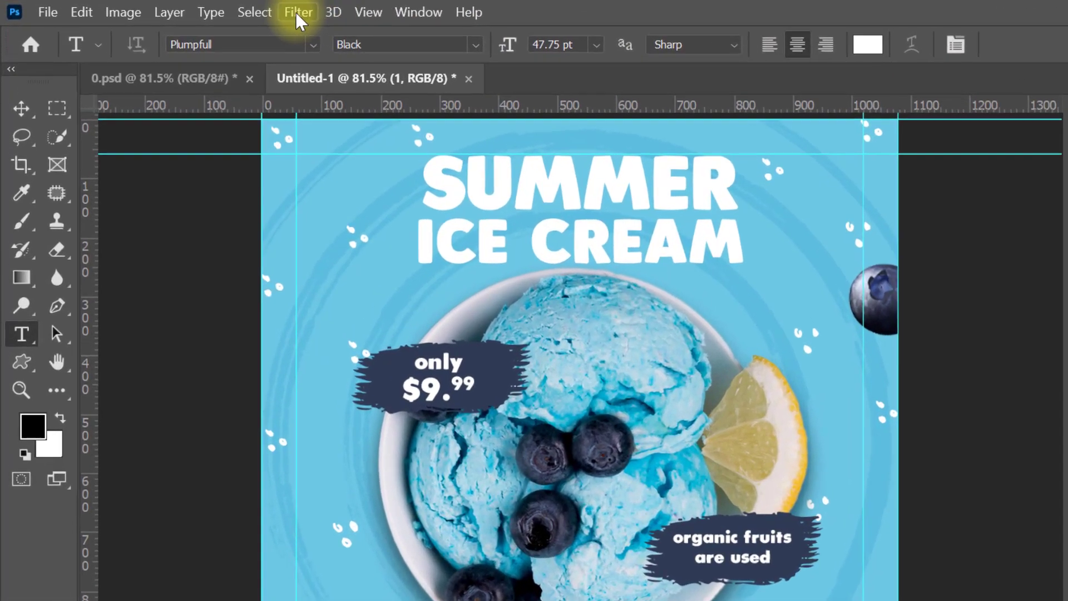
pyautogui.click(229, 10)
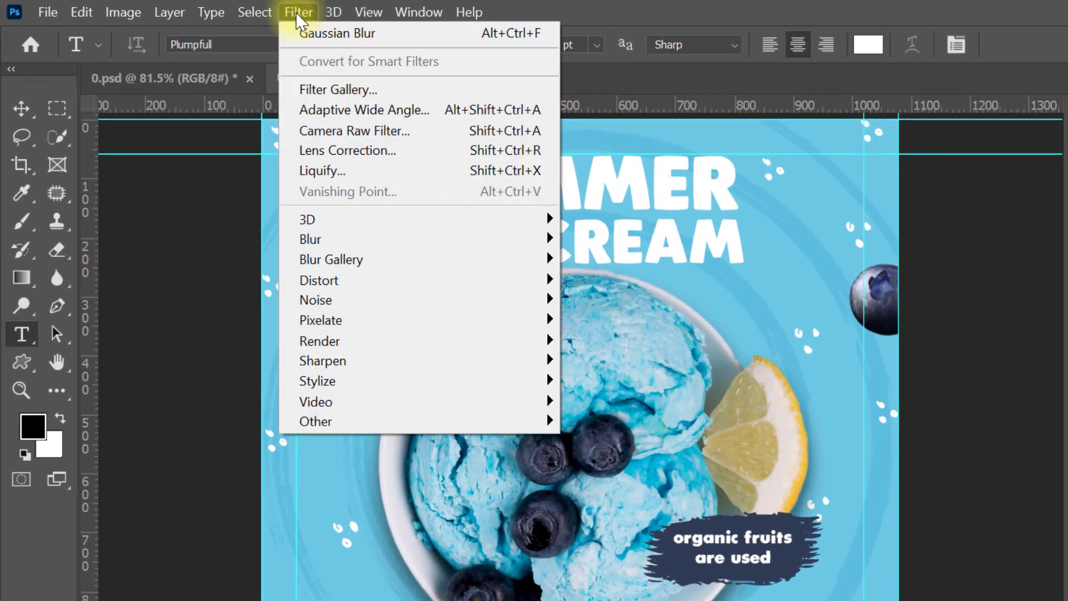
pyautogui.moveTo(417, 239)
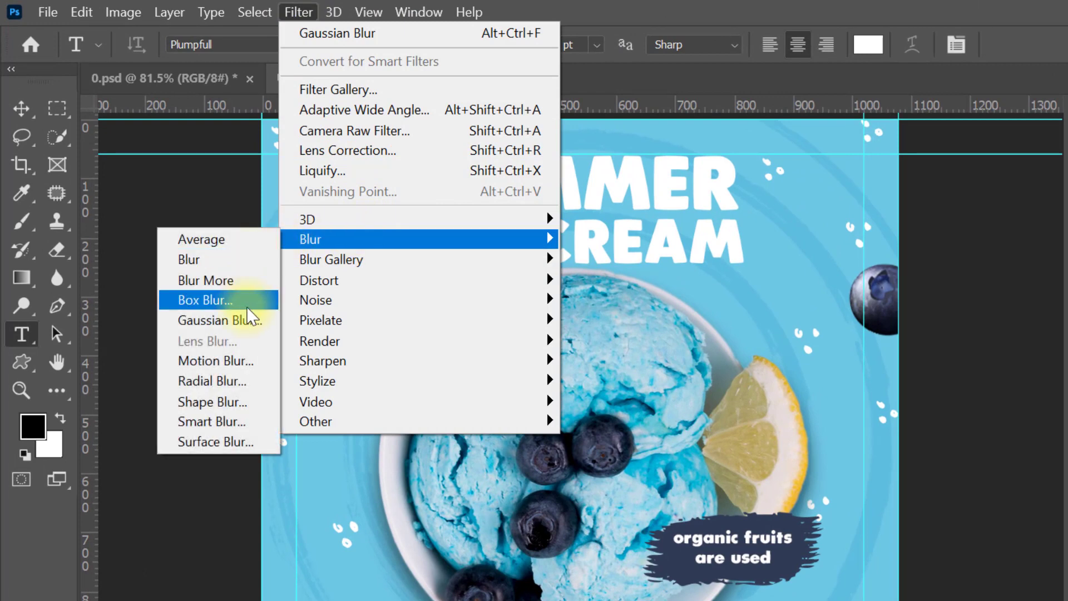
pyautogui.click(252, 318)
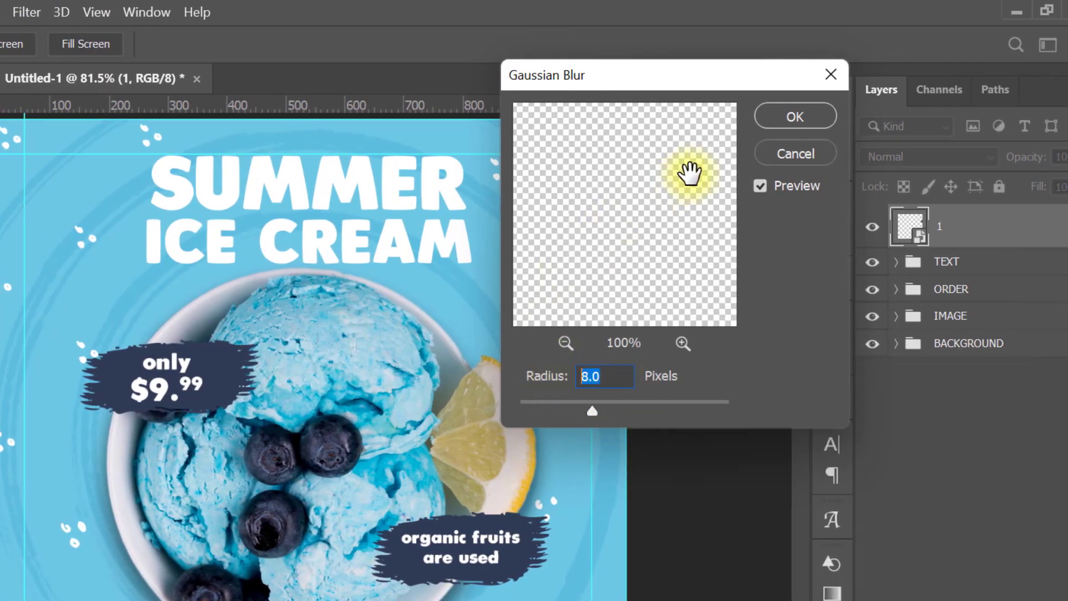
pyautogui.click(777, 115)
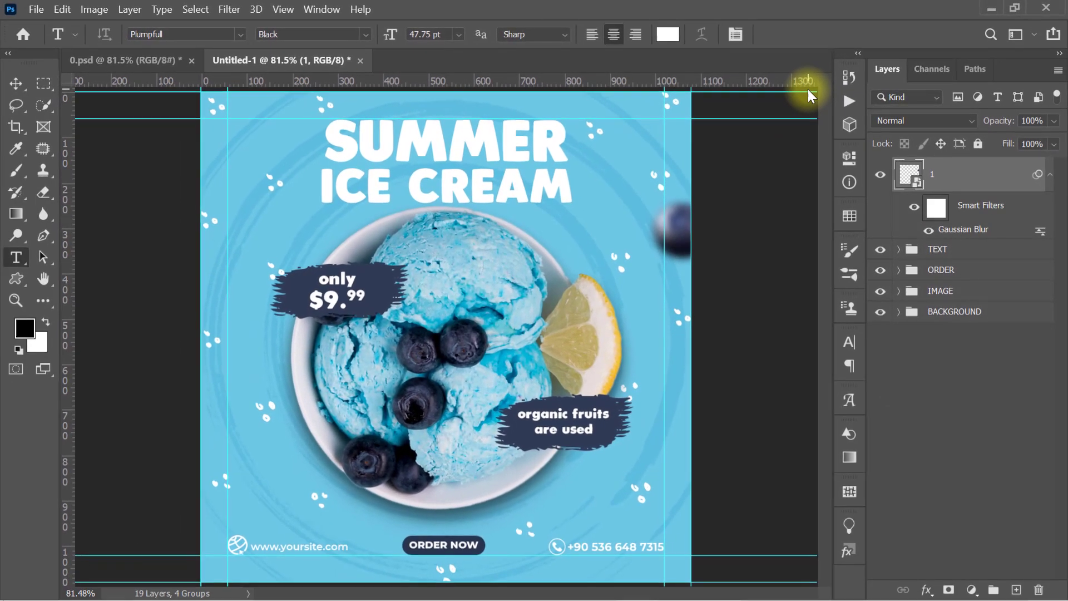
# Duplicate the blurred blueberry to the top-left corner and a smaller copy at the lower-left edge
pyautogui.hotkey('ctrl', 'j')
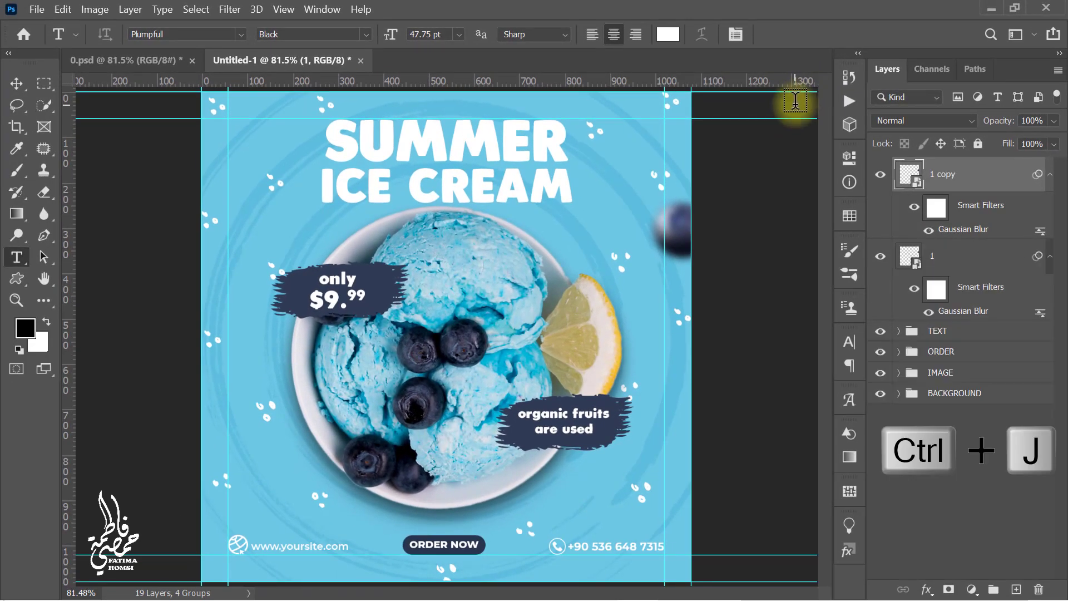
pyautogui.hotkey('ctrl', 't')
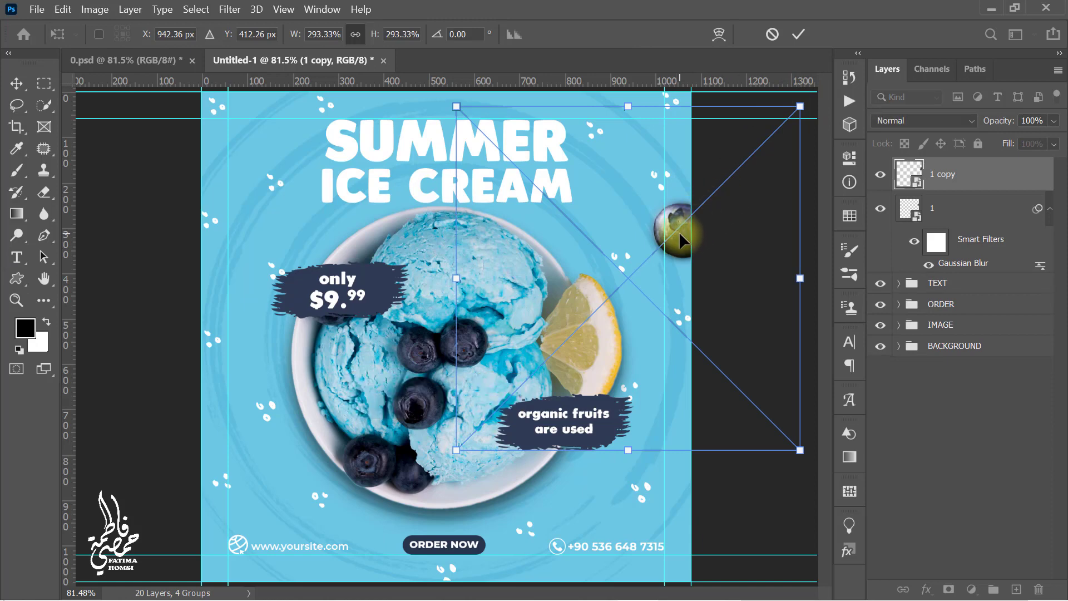
pyautogui.moveTo(679, 232)
pyautogui.mouseDown()
pyautogui.moveTo(283, 109)
pyautogui.moveTo(283, 165)
pyautogui.mouseUp()
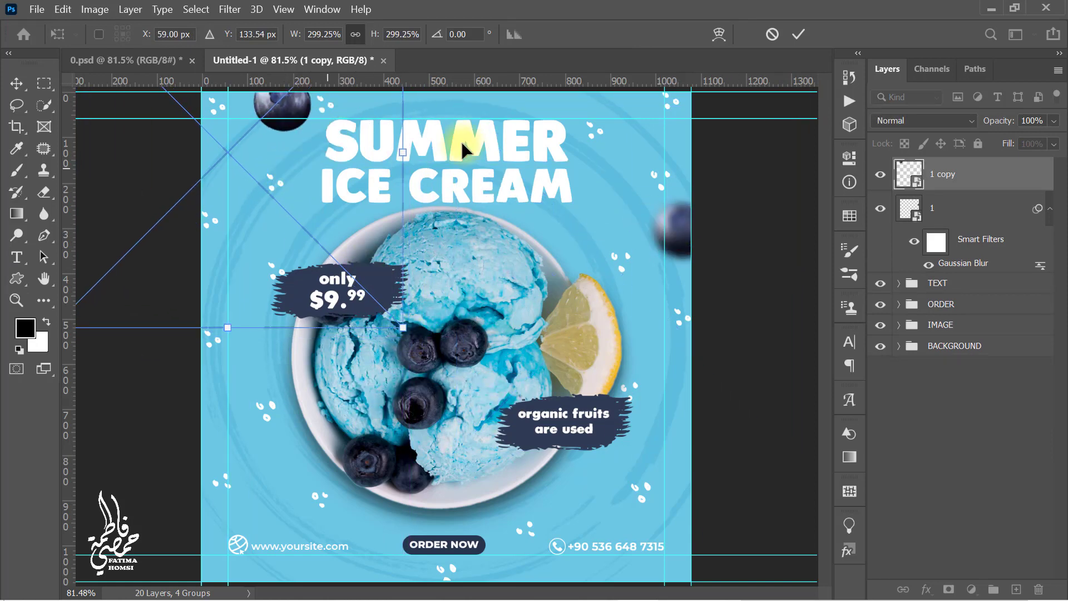
pyautogui.click(796, 35)
pyautogui.hotkey('ctrl', 'j')
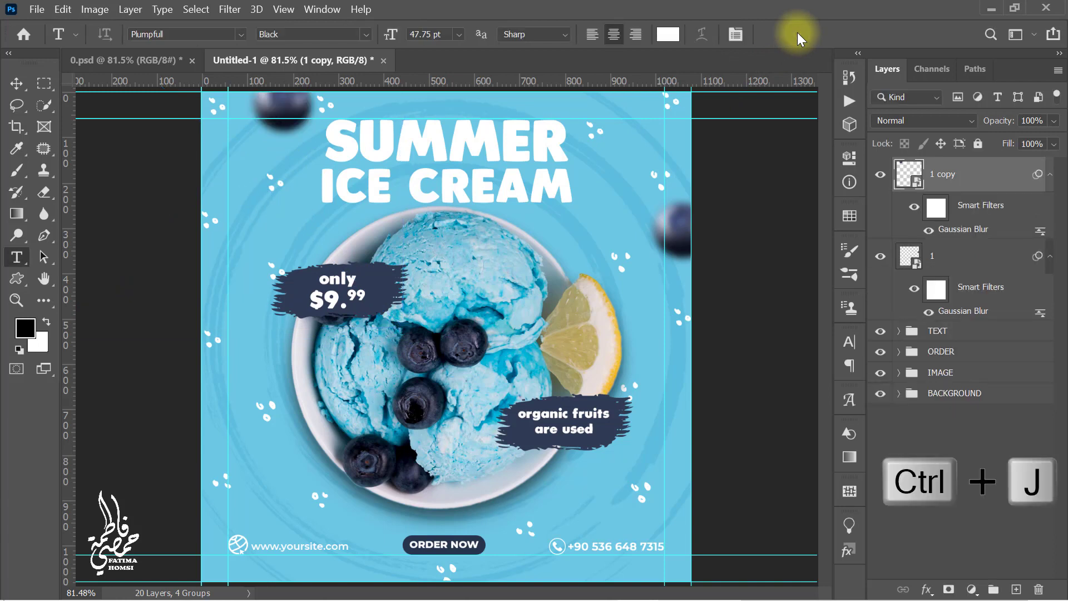
pyautogui.hotkey('ctrl', 'j')
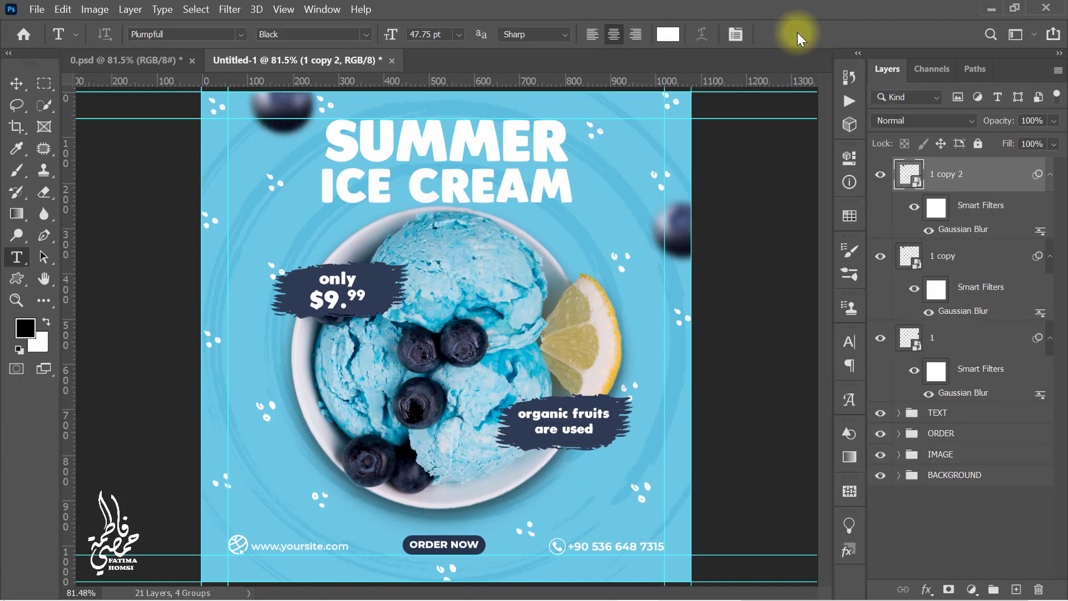
pyautogui.hotkey('ctrl', 't')
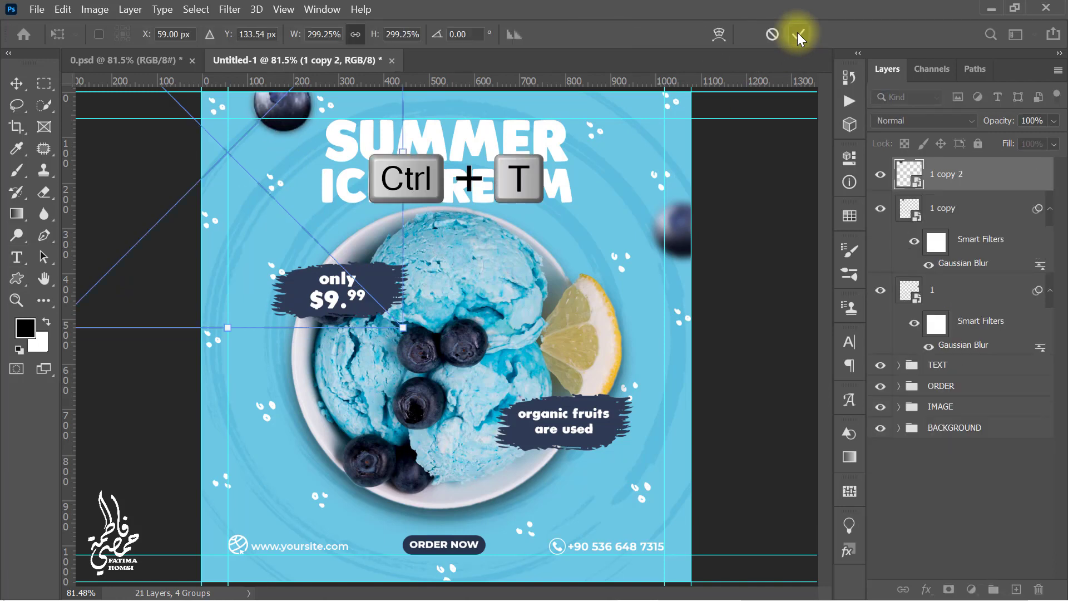
pyautogui.moveTo(294, 144); pyautogui.dragTo(221, 502)
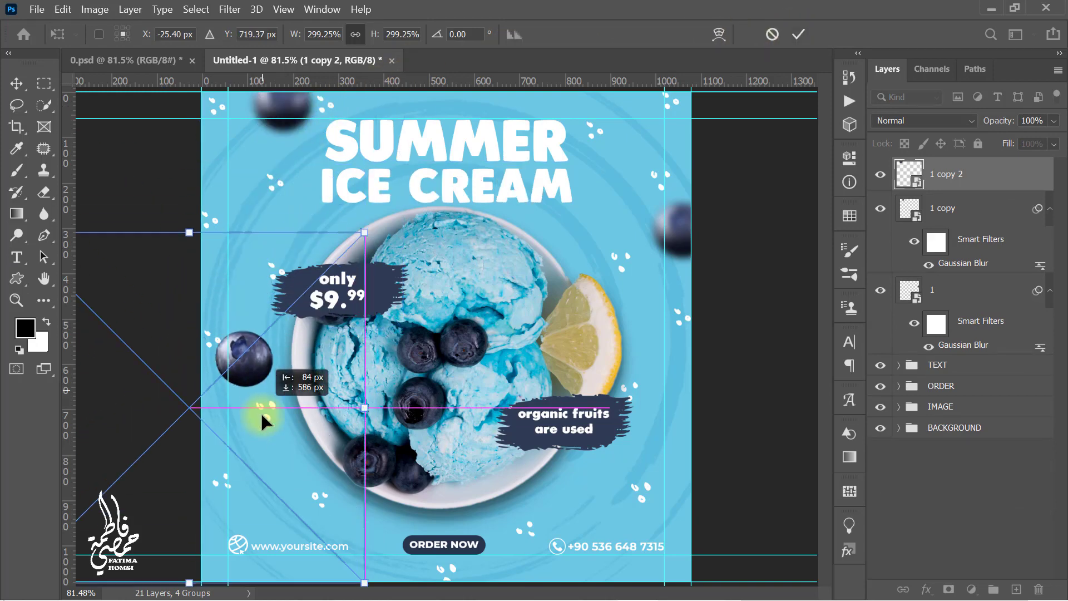
pyautogui.moveTo(327, 337); pyautogui.dragTo(319, 350)
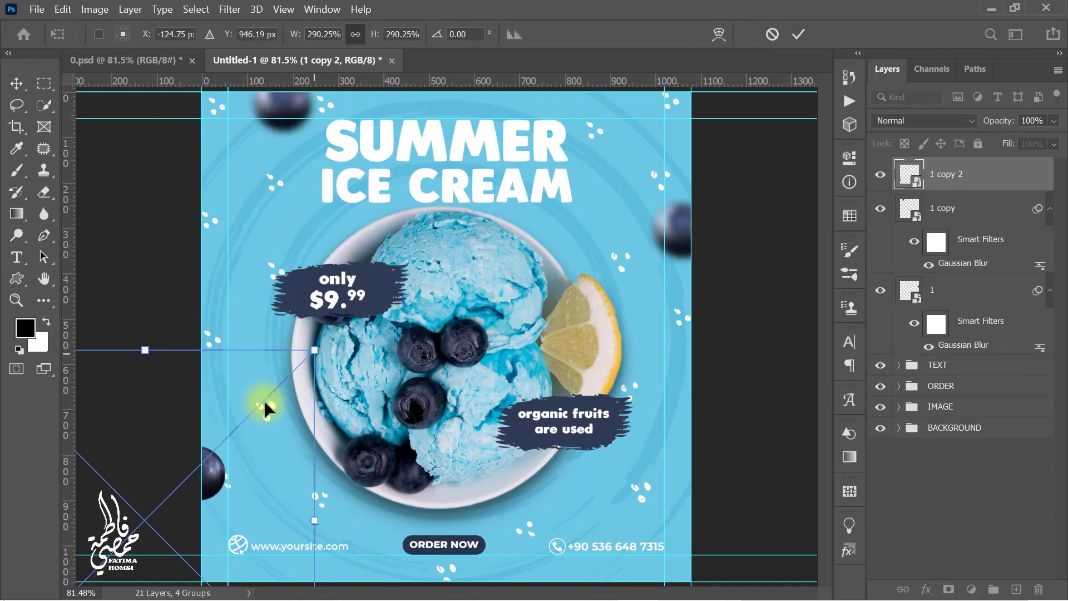
pyautogui.click(798, 33)
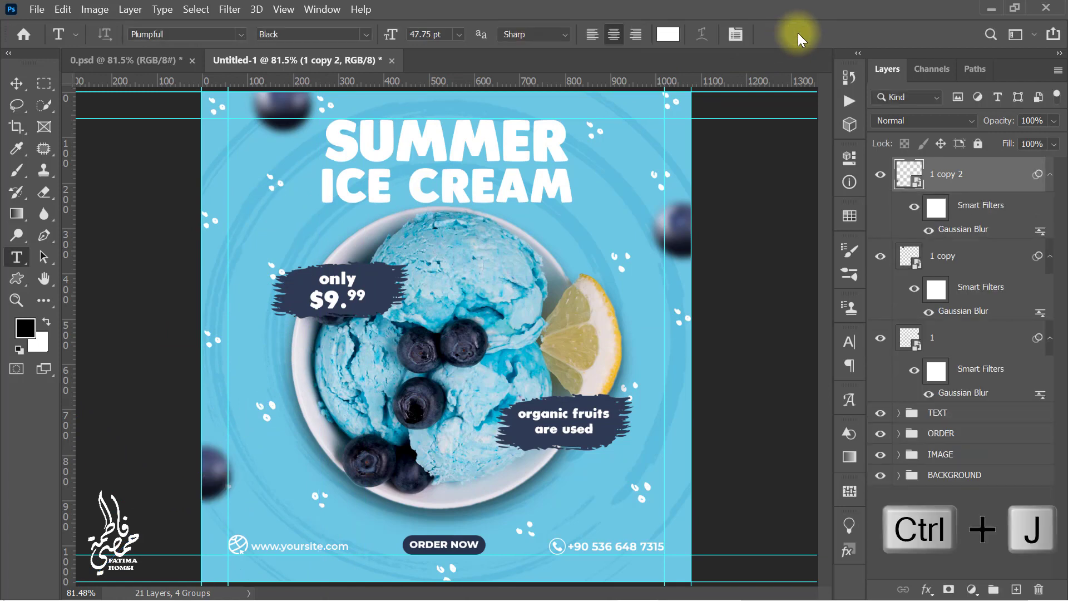
# Scale down another blueberry copy and place it at the bottom-right corner near the phone number
pyautogui.hotkey('ctrl', 't')
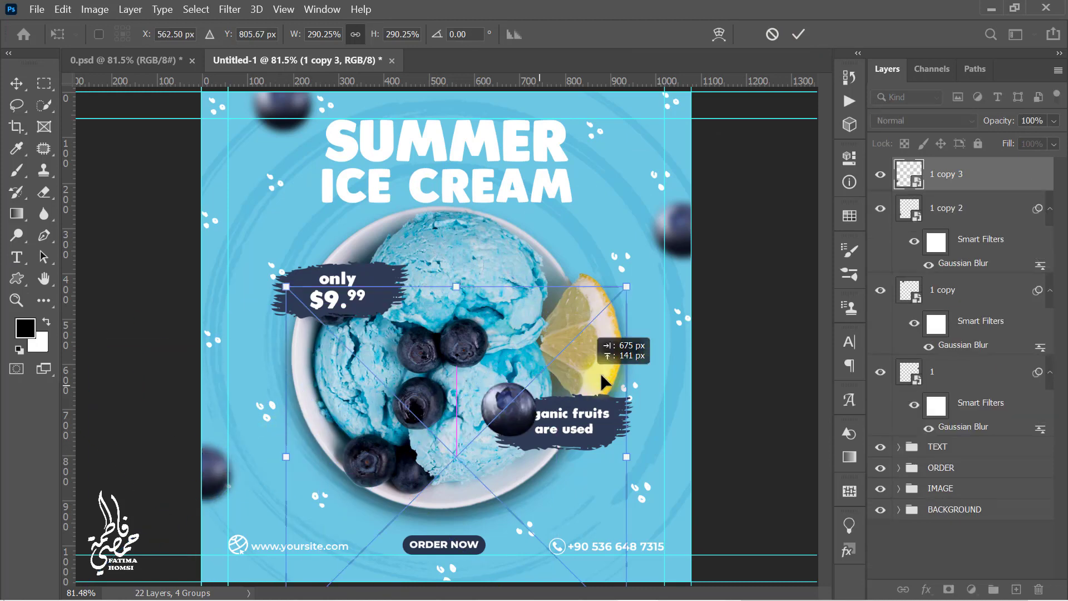
pyautogui.moveTo(273, 439); pyautogui.dragTo(656, 368)
pyautogui.moveTo(381, 282); pyautogui.dragTo(545, 444)
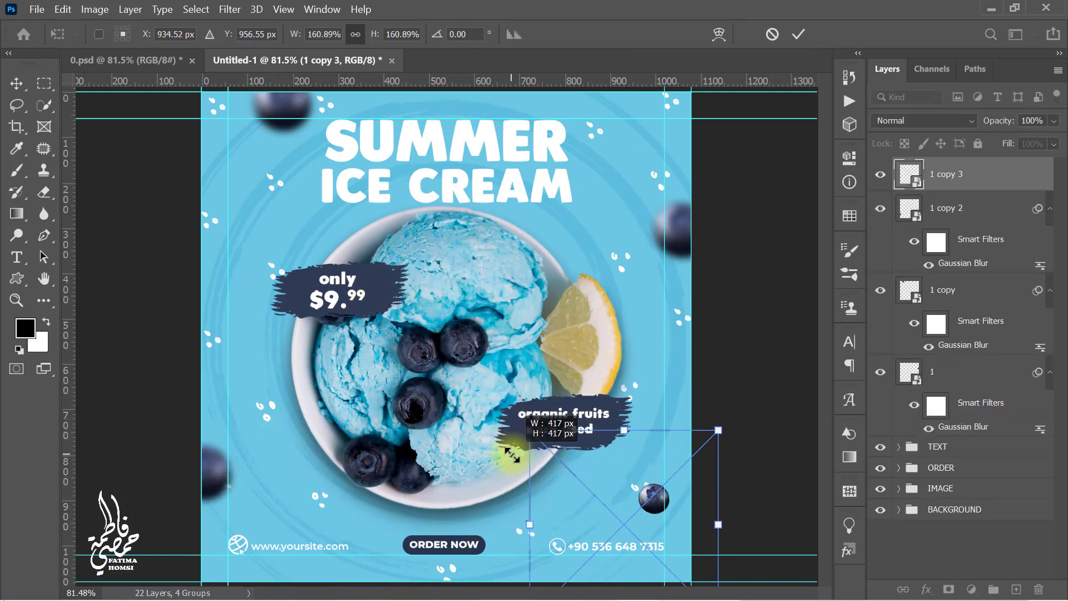
pyautogui.moveTo(621, 522); pyautogui.dragTo(629, 531)
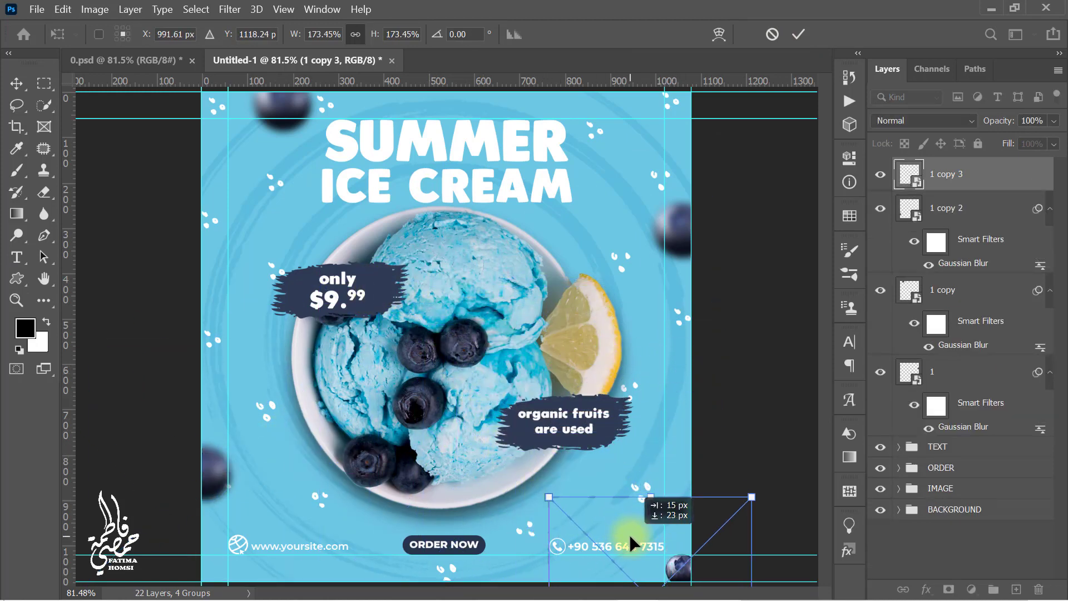
pyautogui.moveTo(549, 493); pyautogui.dragTo(515, 463)
pyautogui.moveTo(615, 506); pyautogui.dragTo(627, 535)
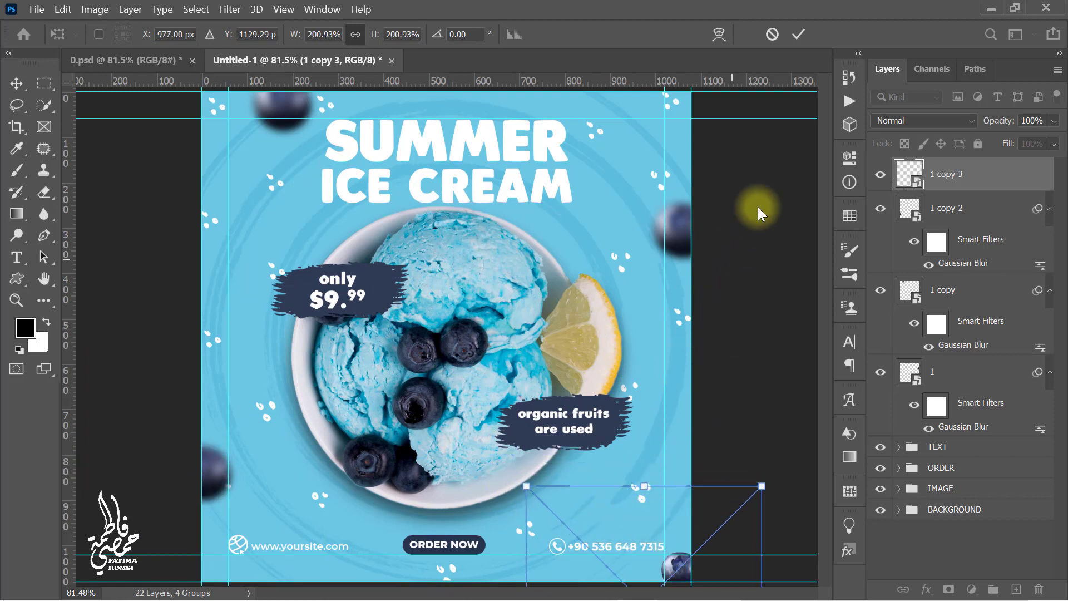
pyautogui.click(796, 34)
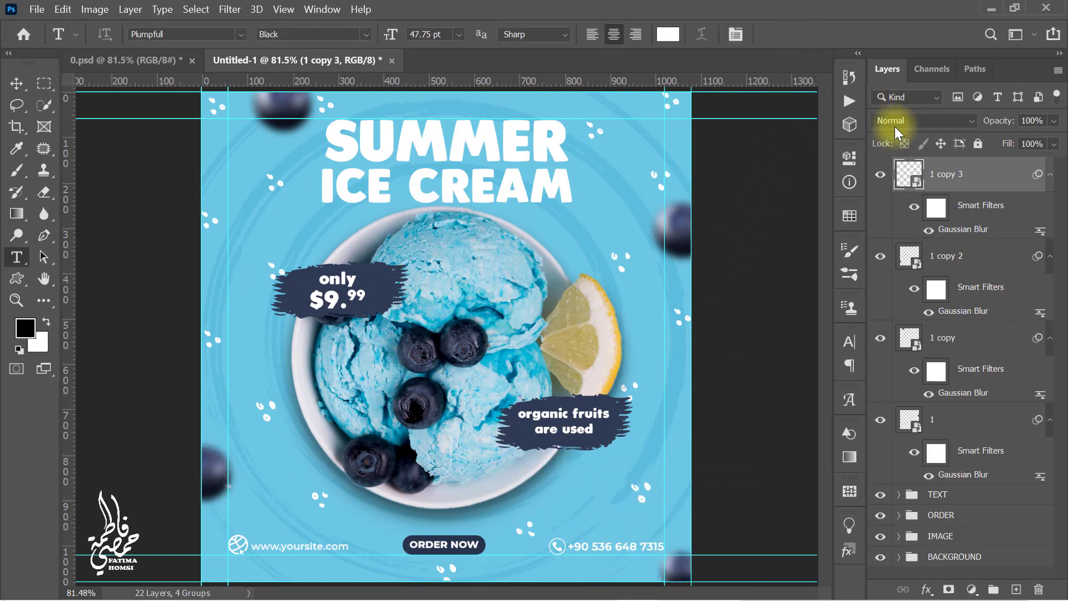
# Group the four blurred blueberry layers and name the group ELEMENTS
pyautogui.keyDown('shift'); pyautogui.click(993, 479); pyautogui.keyUp('shift')
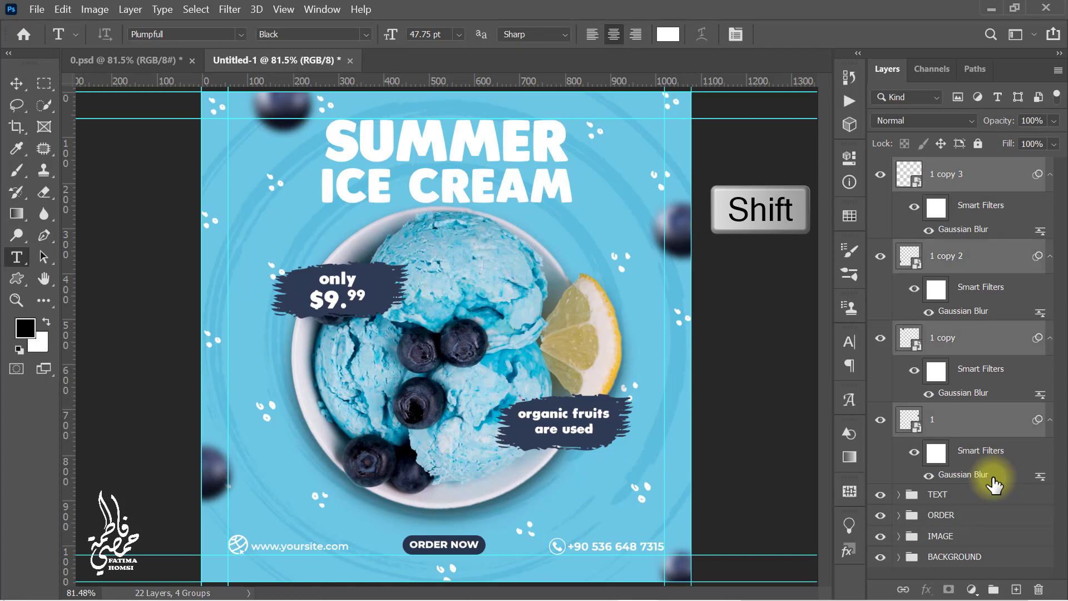
pyautogui.hotkey('ctrl', 'g')
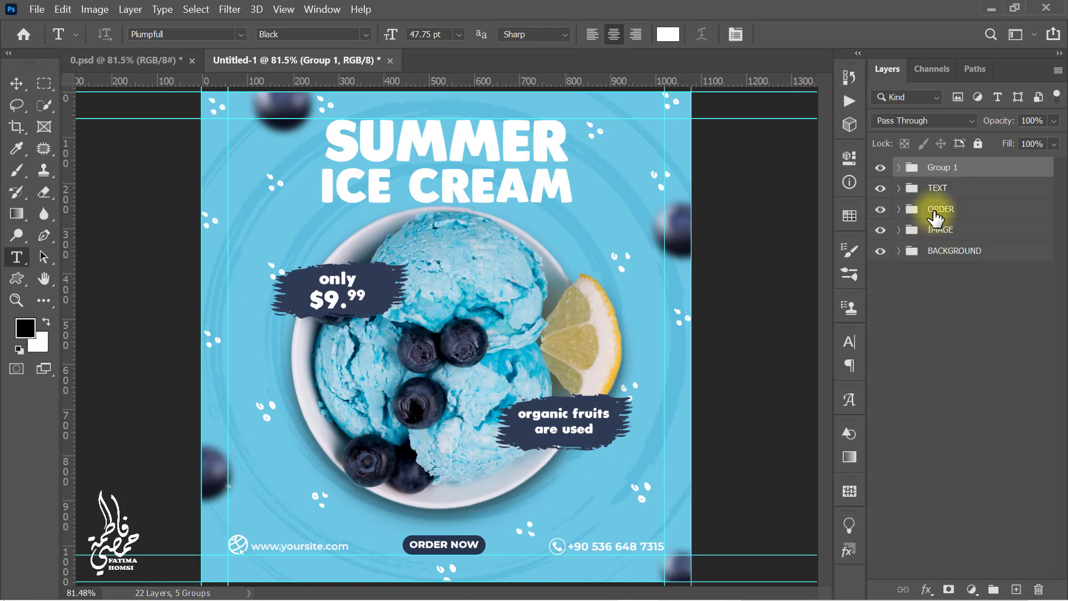
pyautogui.doubleClick(943, 166)
pyautogui.write('ELEMEN')
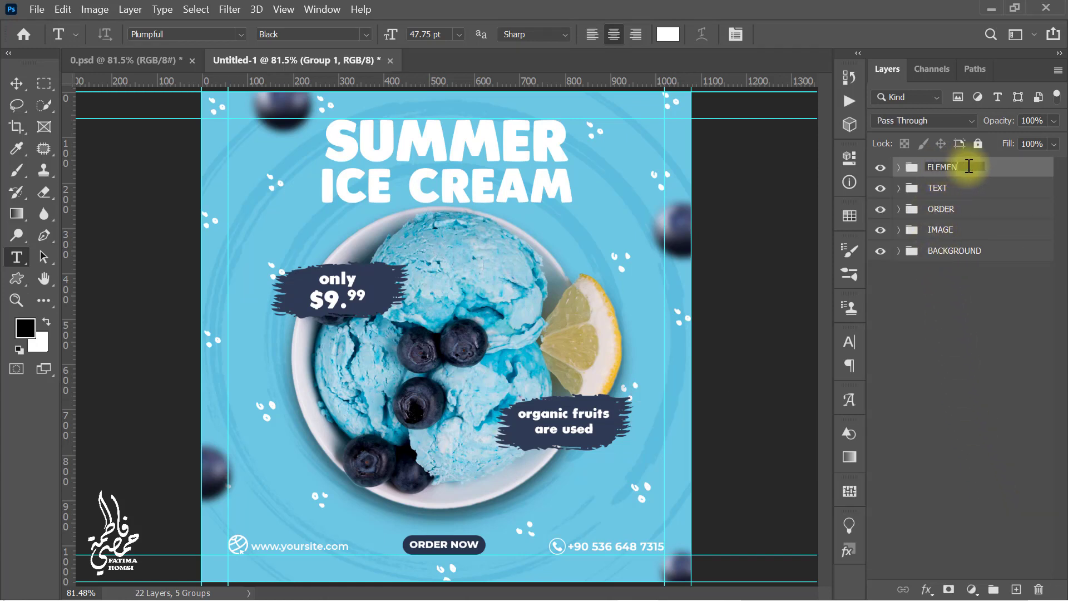
pyautogui.write('TS')
pyautogui.press('Return')
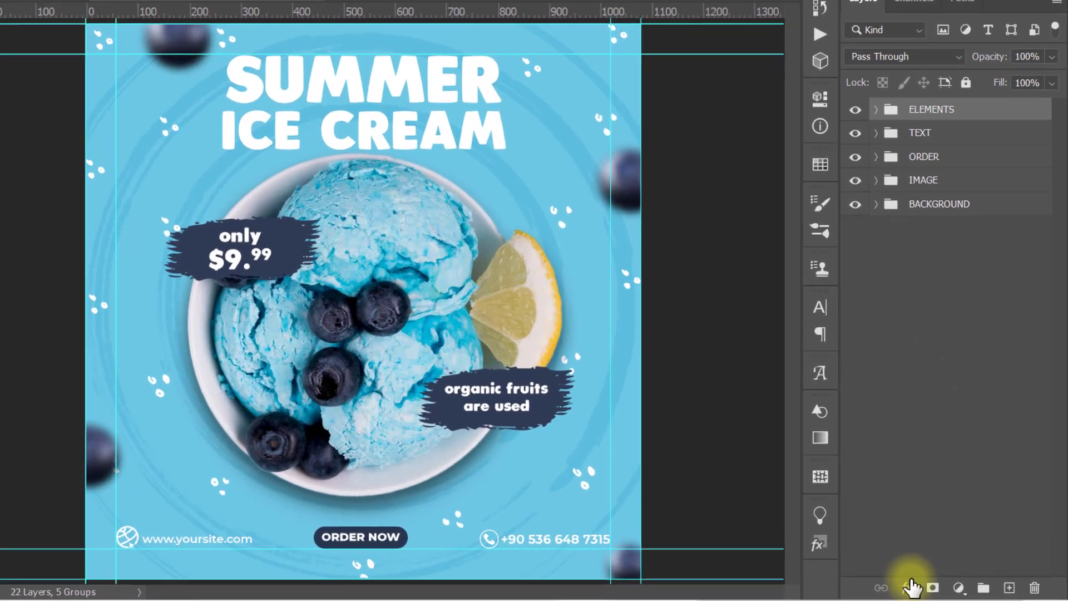
# Give ELEMENTS a drop shadow with 30% opacity, 20 px distance and 30 px size
pyautogui.click(926, 589)
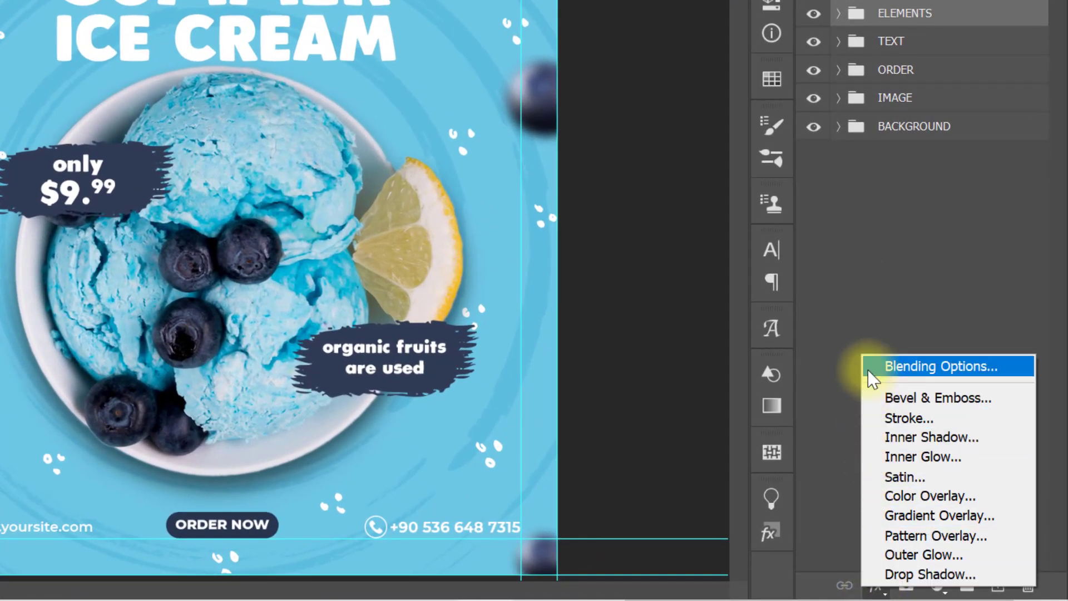
pyautogui.click(872, 368)
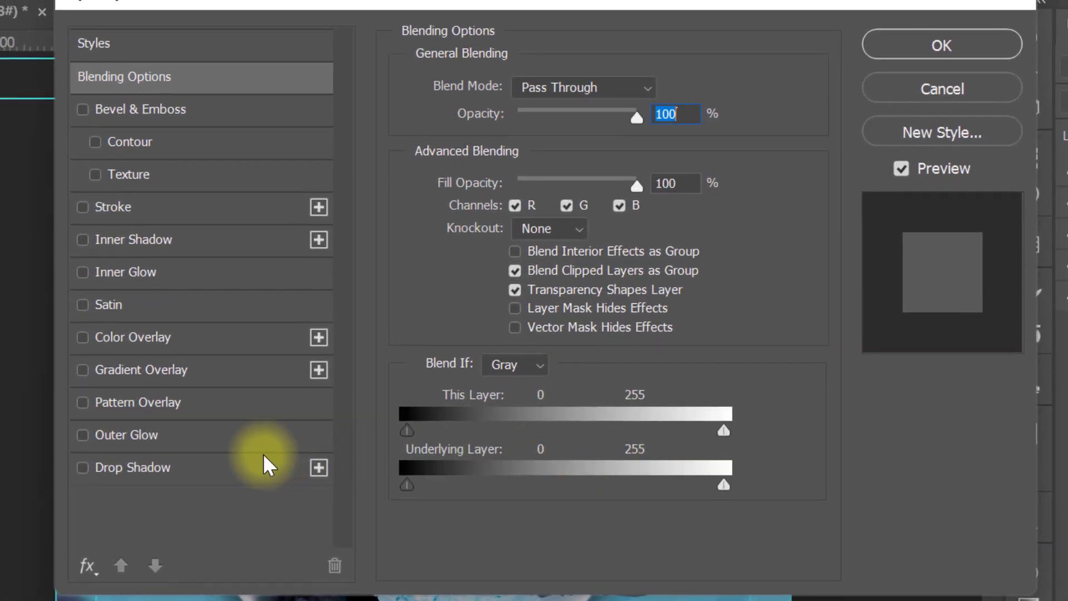
pyautogui.click(265, 465)
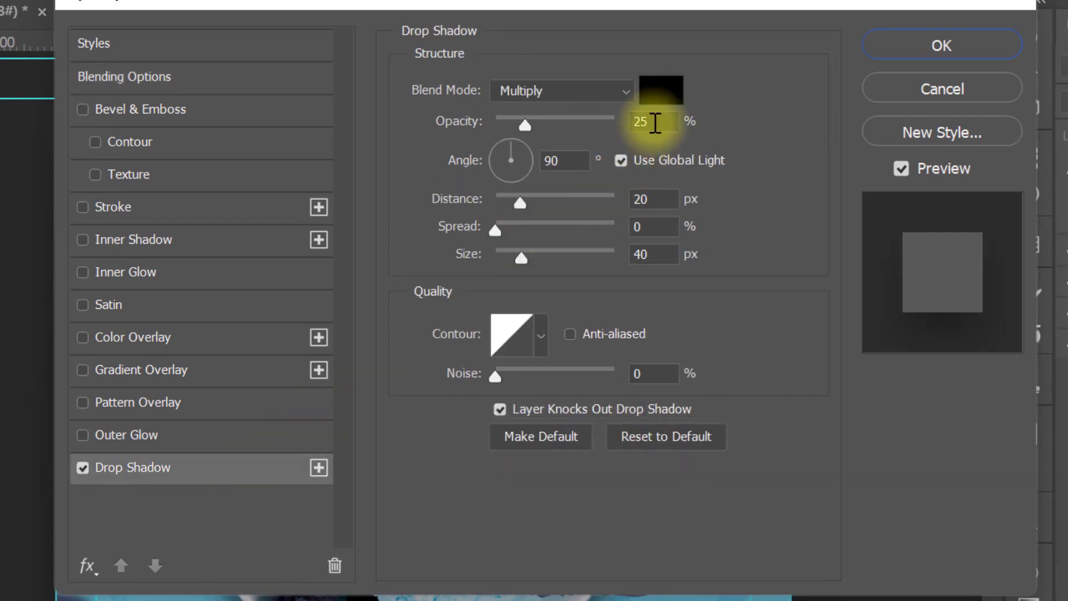
pyautogui.moveTo(655, 123); pyautogui.dragTo(619, 122)
pyautogui.write('30')
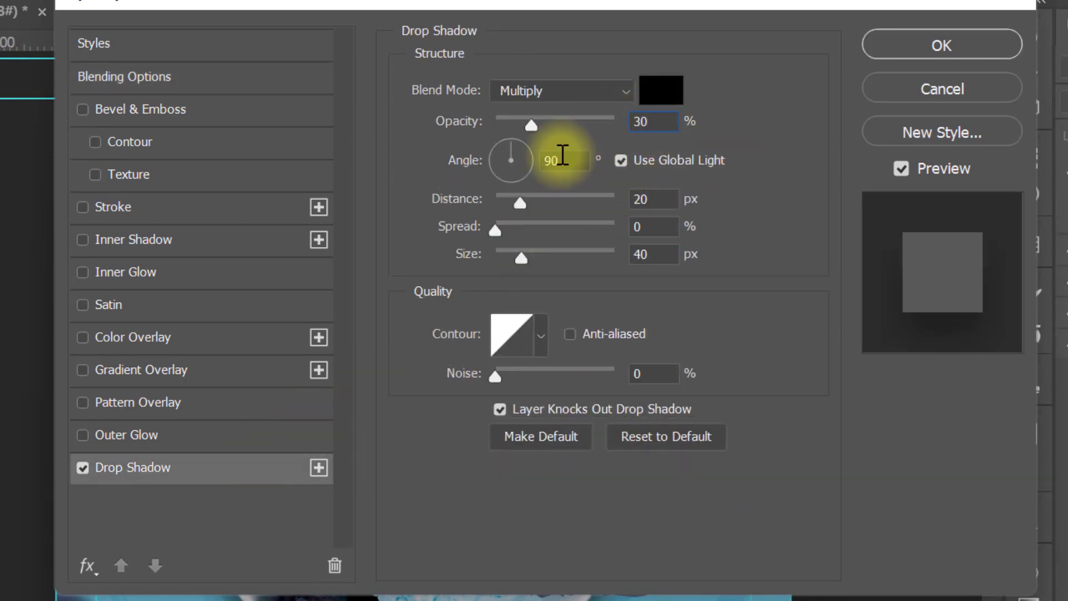
pyautogui.doubleClick(563, 159)
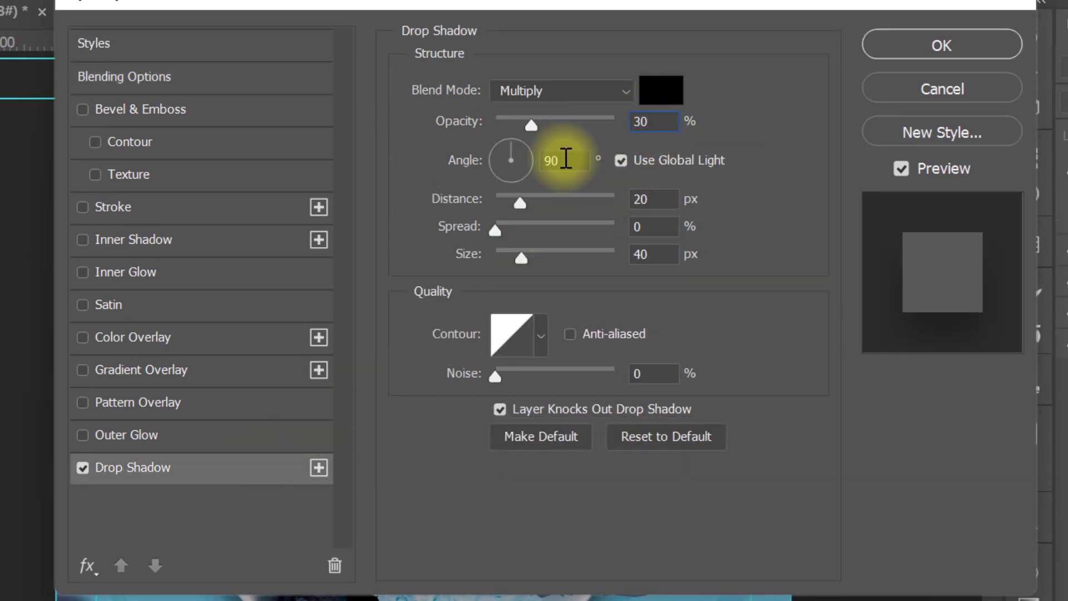
pyautogui.doubleClick(659, 199)
pyautogui.doubleClick(659, 228)
pyautogui.doubleClick(641, 254)
pyautogui.write('30')
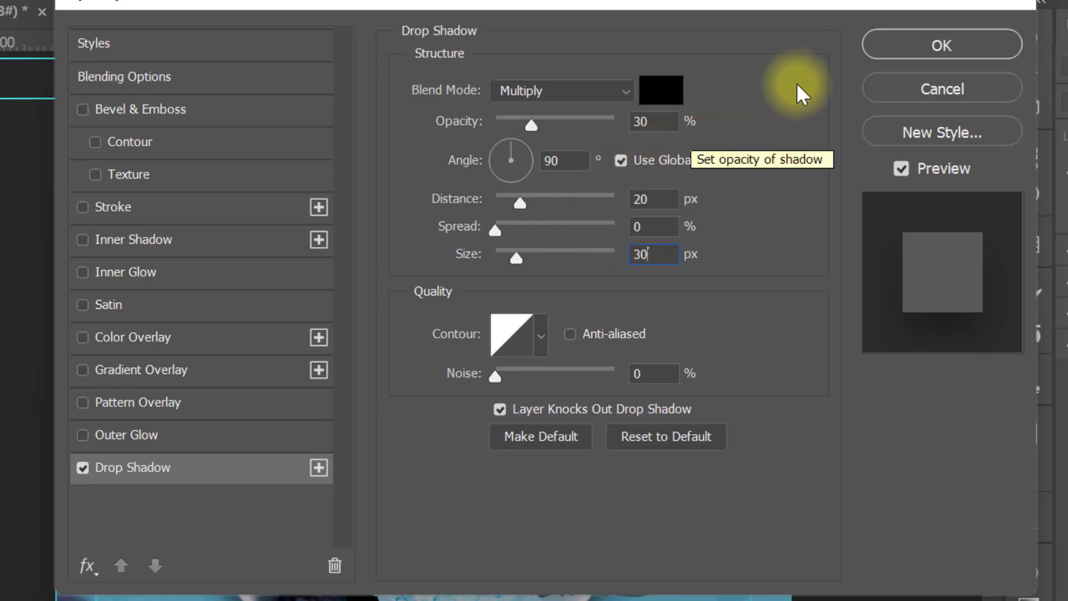
pyautogui.click(888, 56)
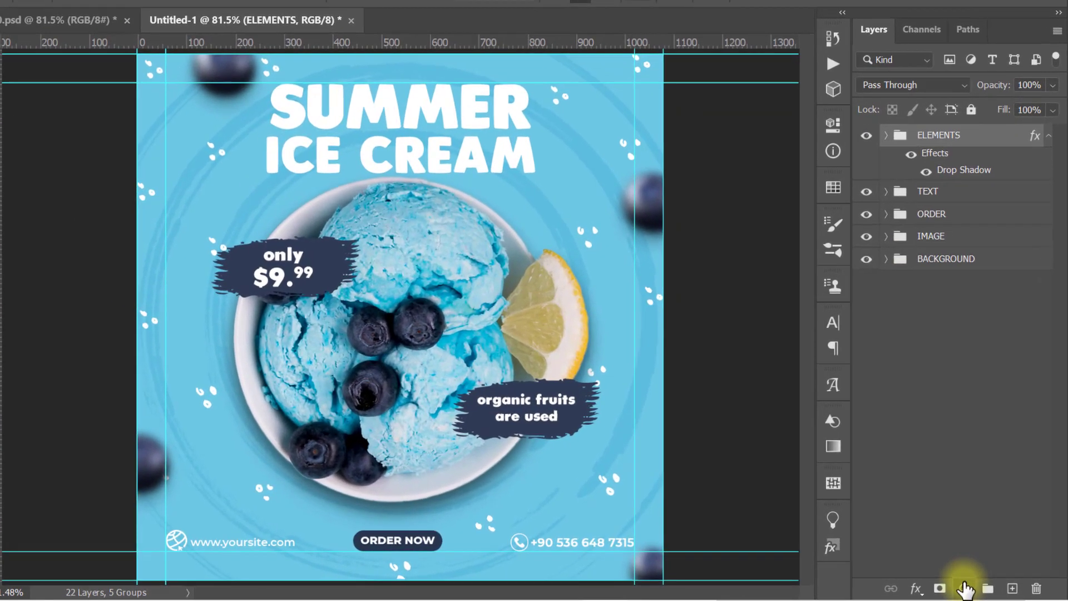
# Add a Hue/Saturation adjustment clipped to ELEMENTS with saturation +10 and lightness -20
pyautogui.click(971, 589)
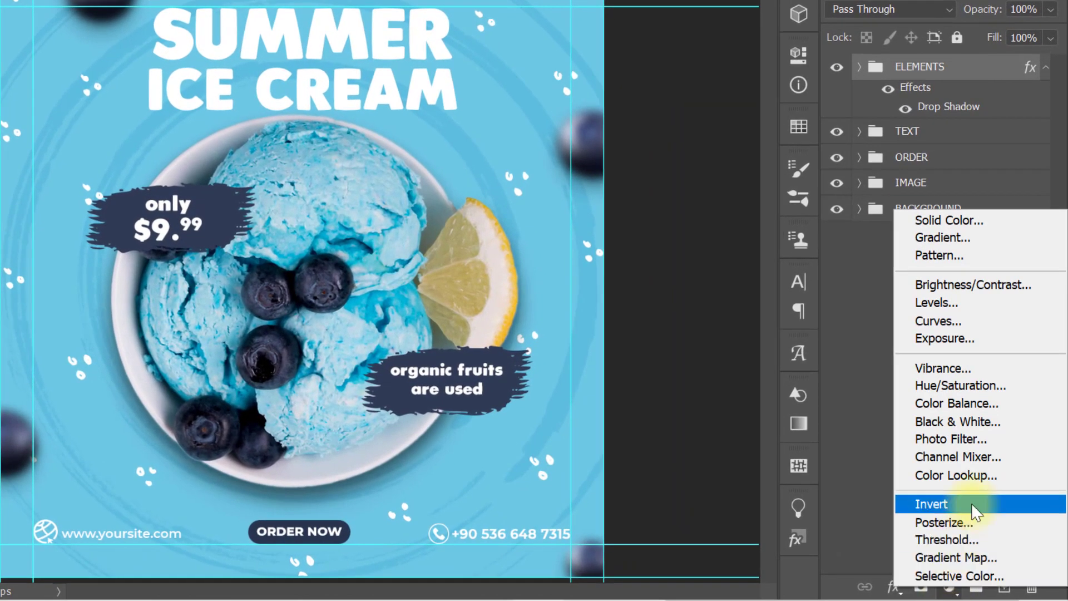
pyautogui.click(1004, 384)
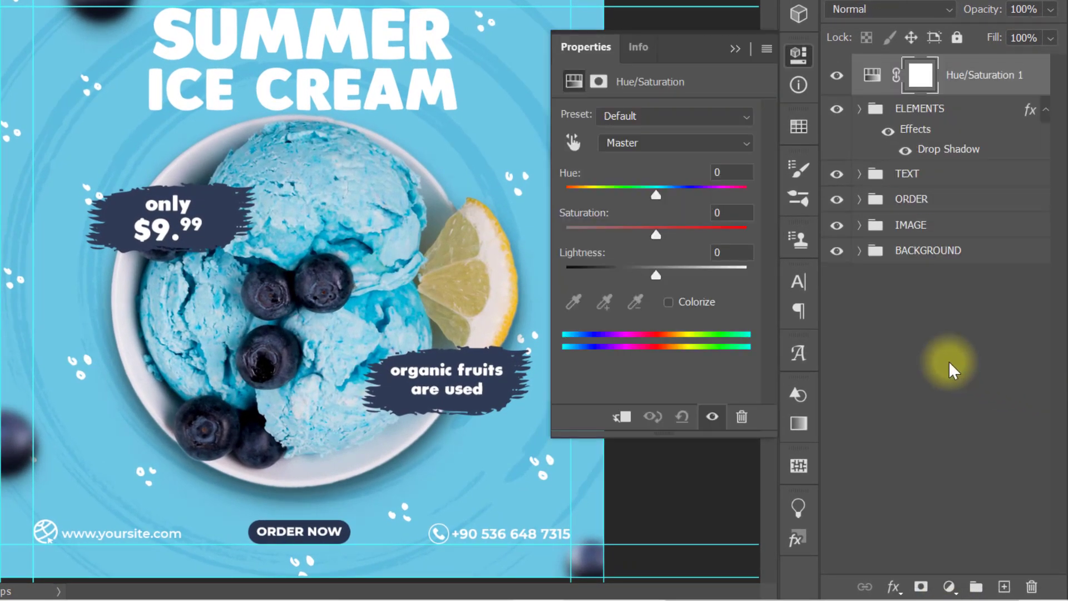
pyautogui.click(621, 416)
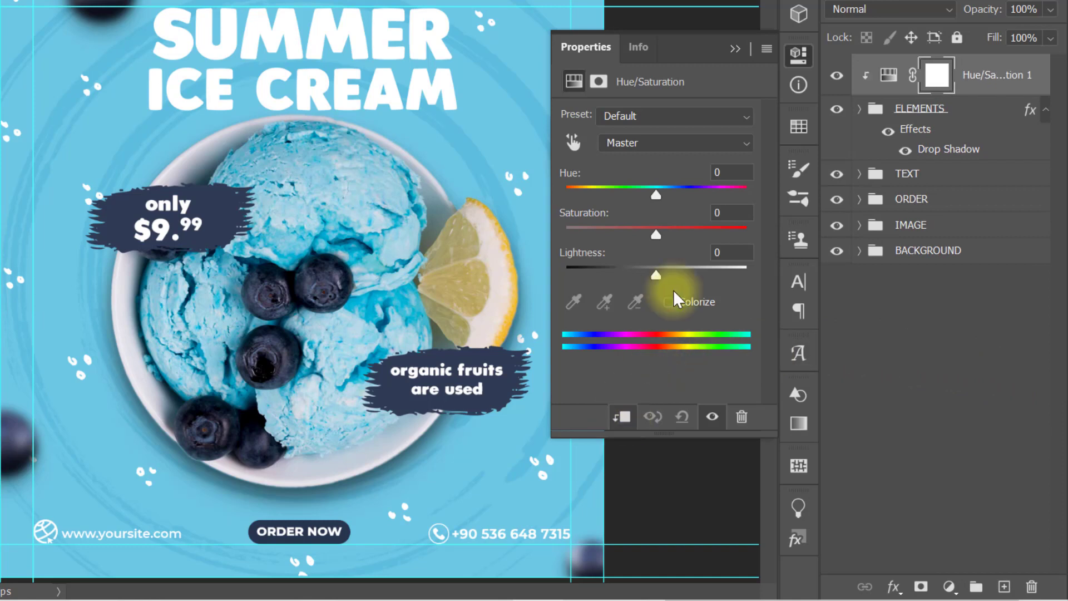
pyautogui.click(732, 213)
pyautogui.write('1')
pyautogui.press('Tab')
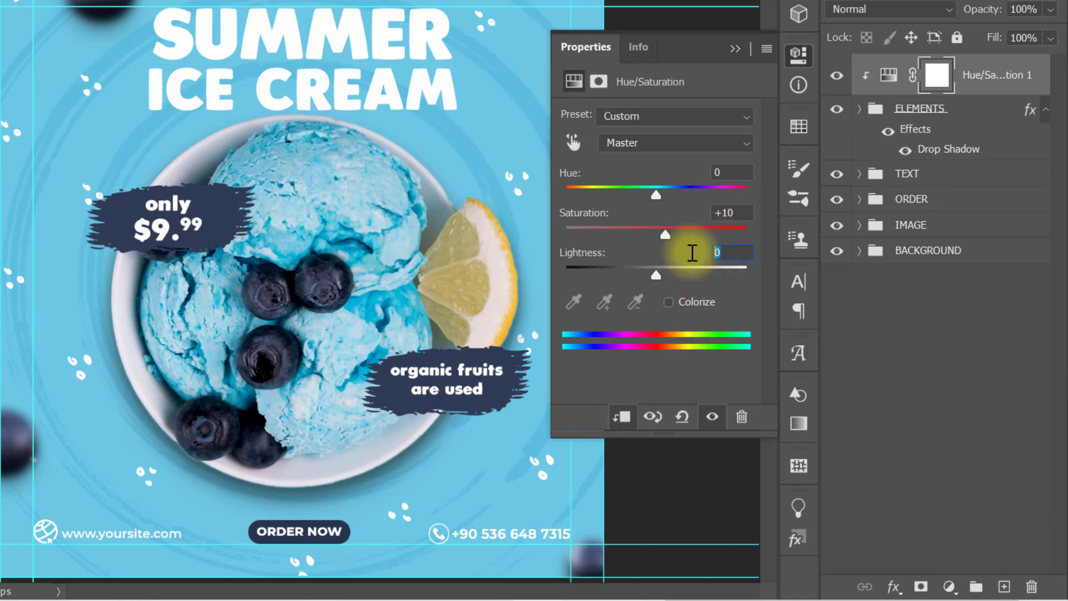
pyautogui.write('-20')
pyautogui.press('Return')
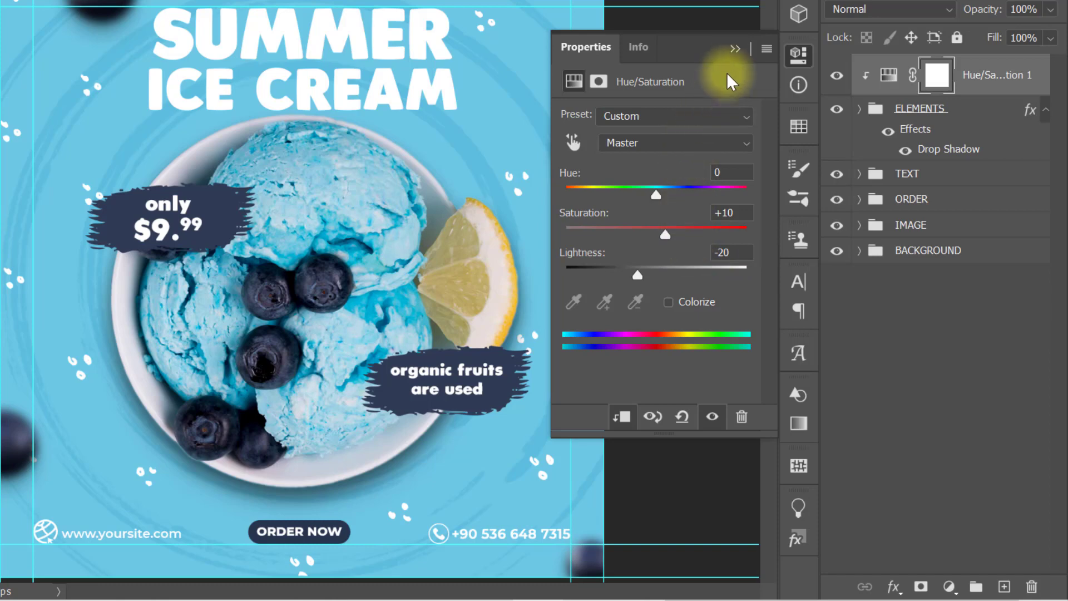
pyautogui.click(734, 49)
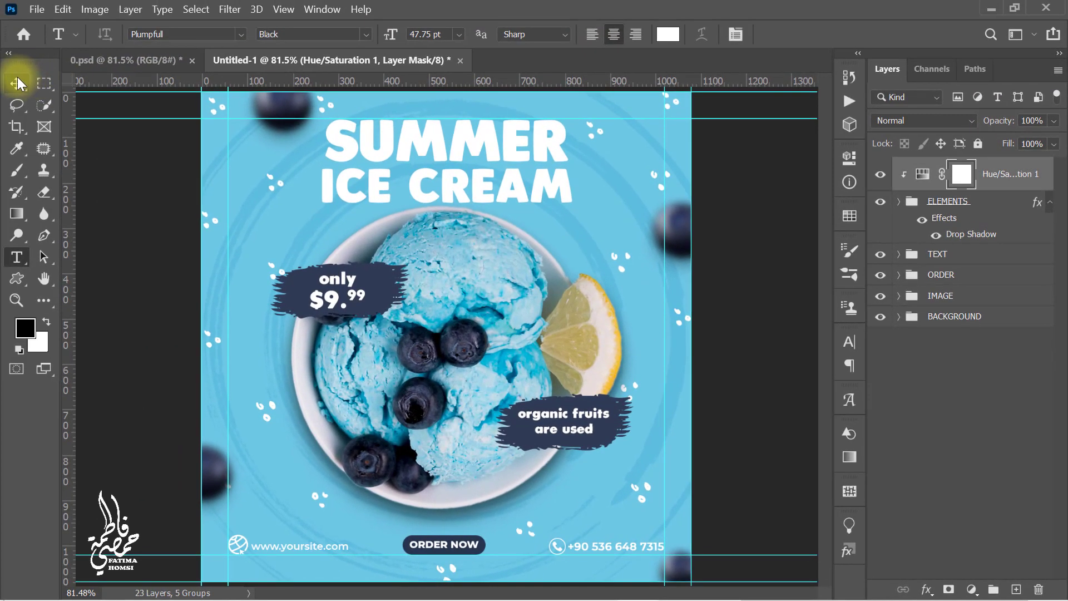
# Remove all six layout guides by dragging them back onto the rulers
pyautogui.moveTo(200, 153); pyautogui.dragTo(16, 148)
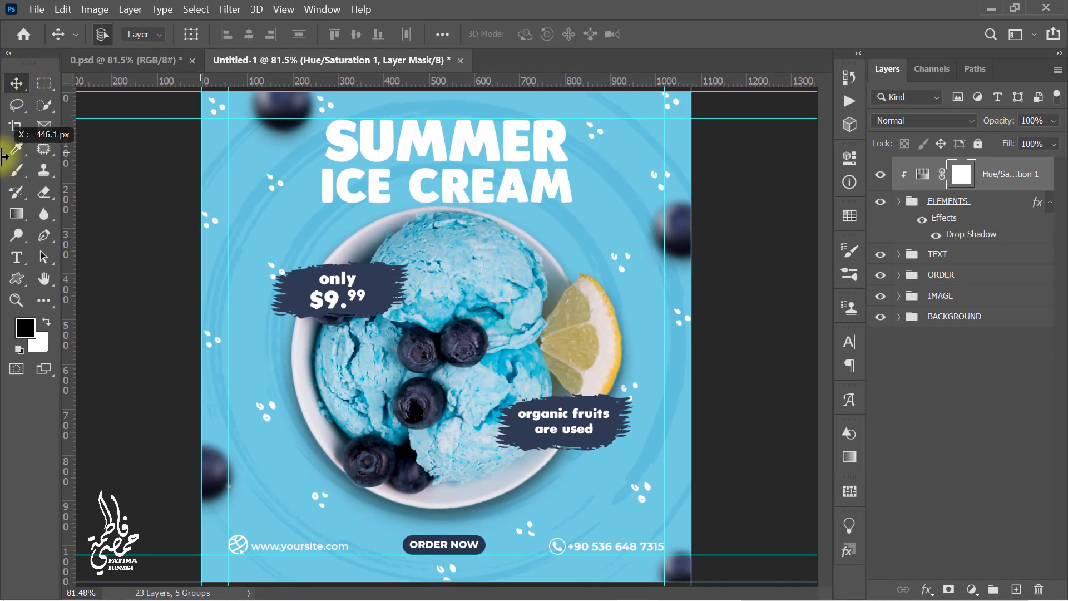
pyautogui.moveTo(228, 164); pyautogui.dragTo(34, 162)
pyautogui.moveTo(256, 118); pyautogui.dragTo(267, 78)
pyautogui.moveTo(665, 195); pyautogui.dragTo(823, 200)
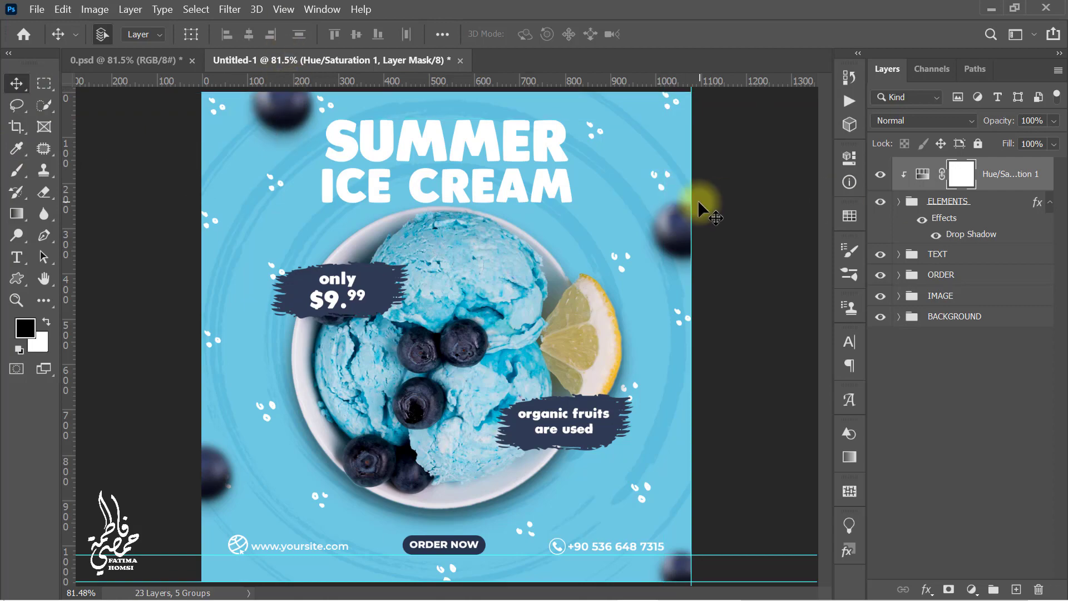
pyautogui.moveTo(691, 209); pyautogui.dragTo(823, 217)
pyautogui.moveTo(726, 555); pyautogui.dragTo(728, 598)
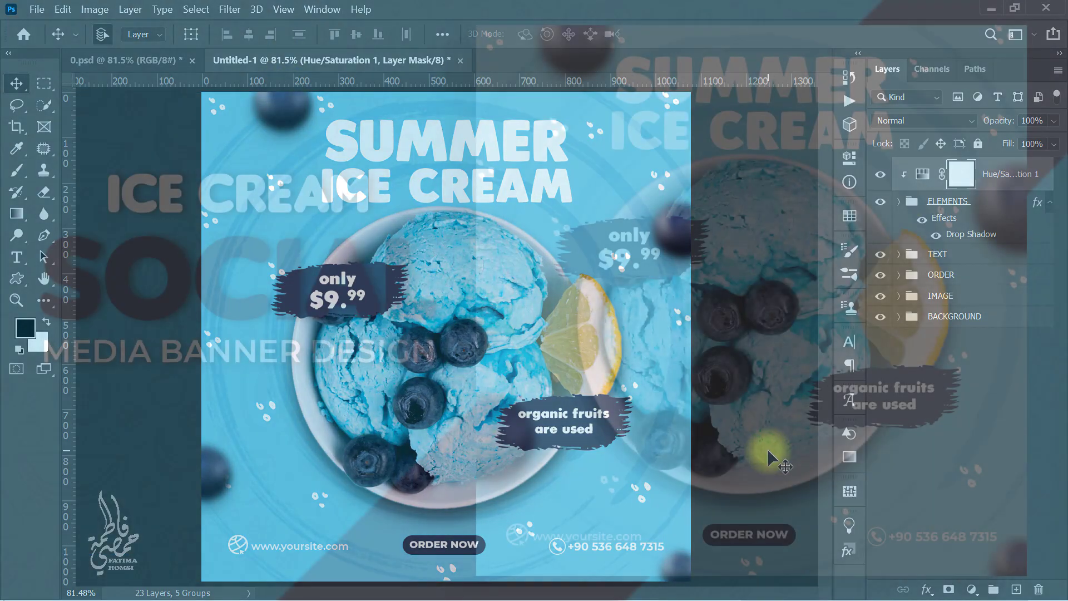